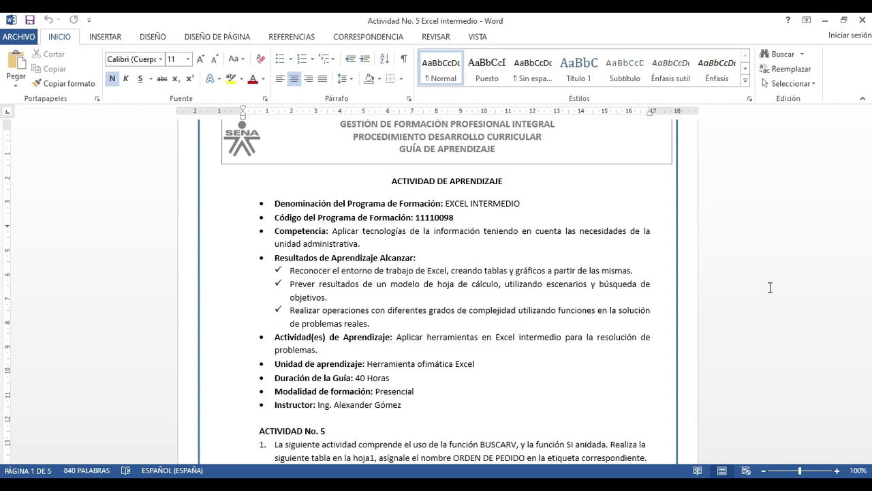
- Read the activity instructions, switch to the Excel workbook, and examine the order table in A1:H12 and the payment discount table in A13:C16
{"action": "scroll", "coordinate": [770, 288], "scroll_direction": "down", "scroll_amount": 5}
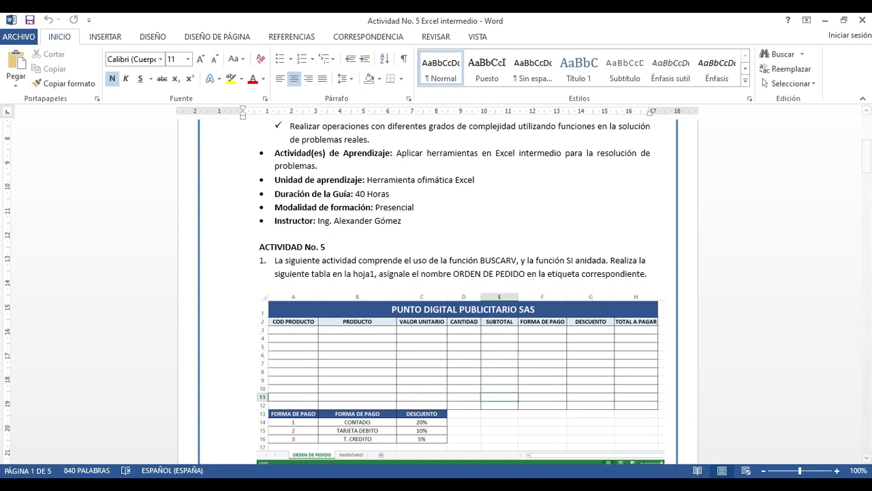
{"action": "key", "text": "alt+Tab"}
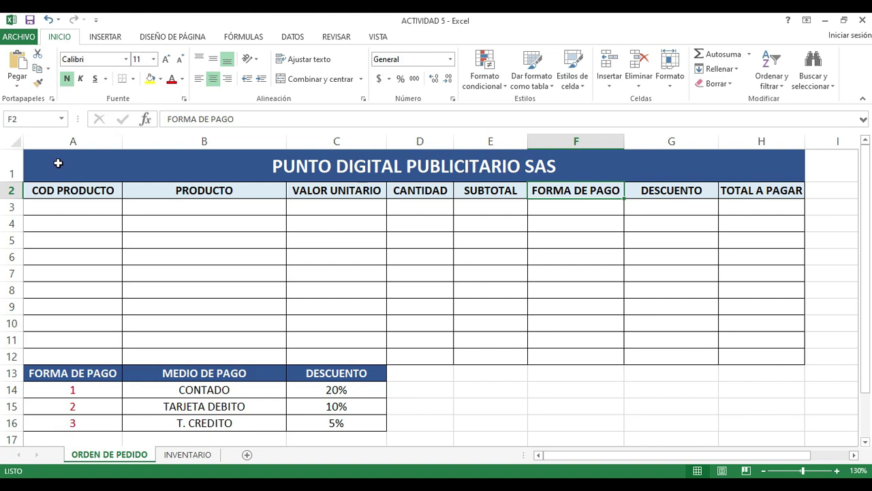
{"action": "mouse_move", "coordinate": [58, 163]}
{"action": "left_mouse_down"}
{"action": "mouse_move", "coordinate": [463, 356]}
{"action": "mouse_move", "coordinate": [507, 425]}
{"action": "mouse_move", "coordinate": [554, 357]}
{"action": "left_mouse_up"}
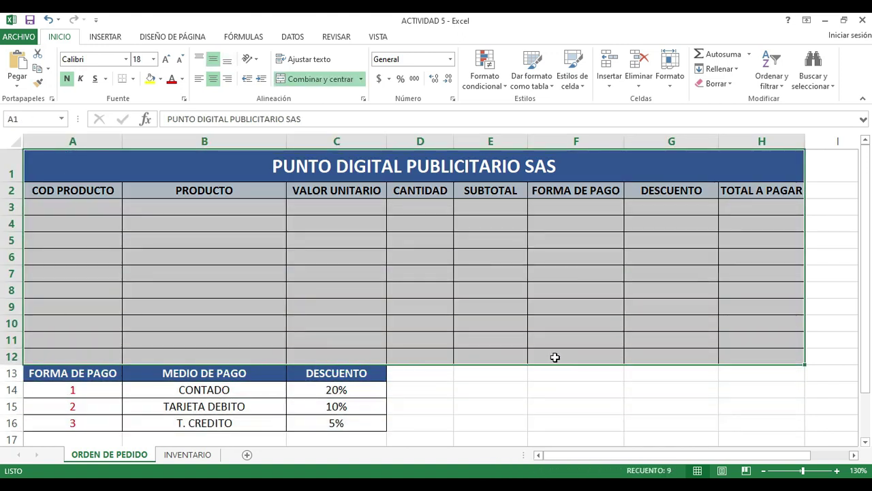
{"action": "left_click", "coordinate": [73, 389]}
{"action": "left_click_drag", "start_coordinate": [54, 372], "coordinate": [336, 422]}
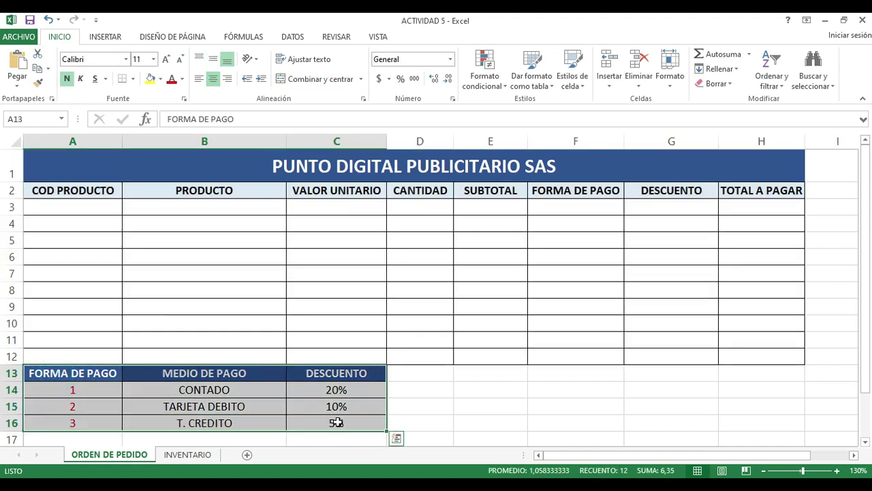
{"action": "left_click", "coordinate": [48, 369]}
{"action": "left_click_drag", "start_coordinate": [64, 372], "coordinate": [356, 423]}
{"action": "left_click", "coordinate": [320, 391]}
{"action": "left_click_drag", "start_coordinate": [317, 391], "coordinate": [325, 421]}
{"action": "left_click", "coordinate": [343, 389]}
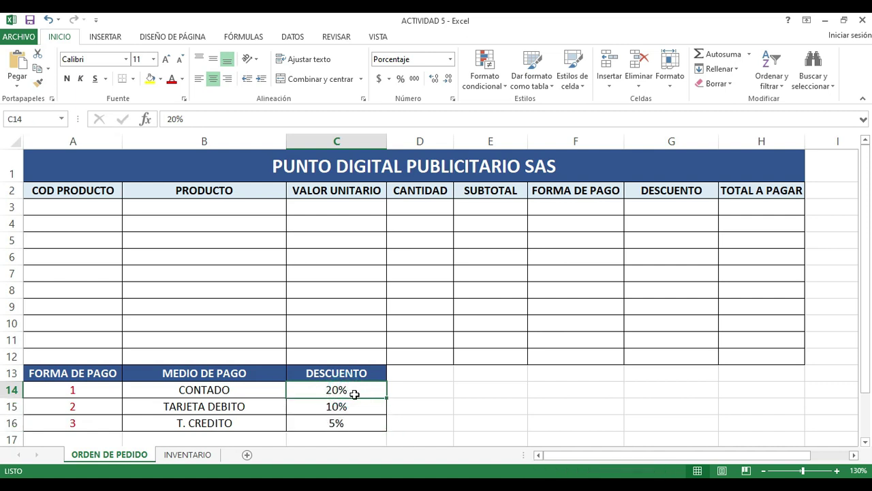
{"action": "left_click", "coordinate": [479, 359]}
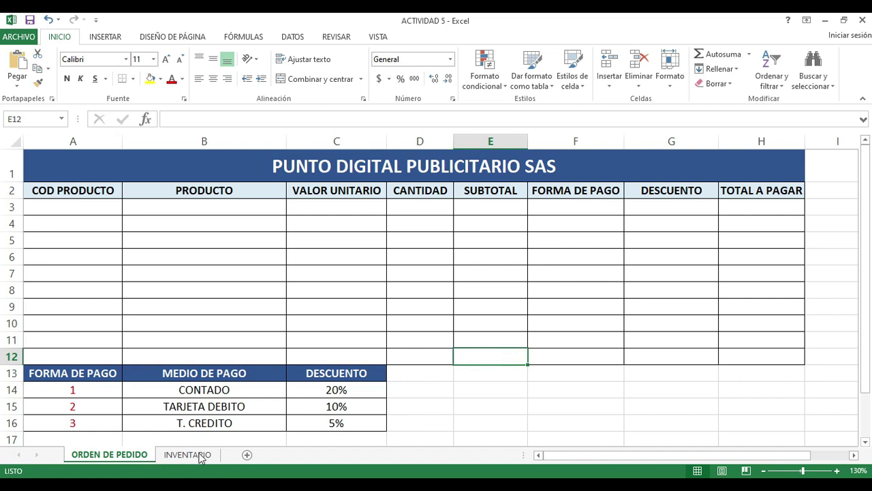
- Review the INVENTARIO sheet's product list against the ORDEN DE PEDIDO sheet, ending on the order sheet
{"action": "left_click", "coordinate": [187, 455]}
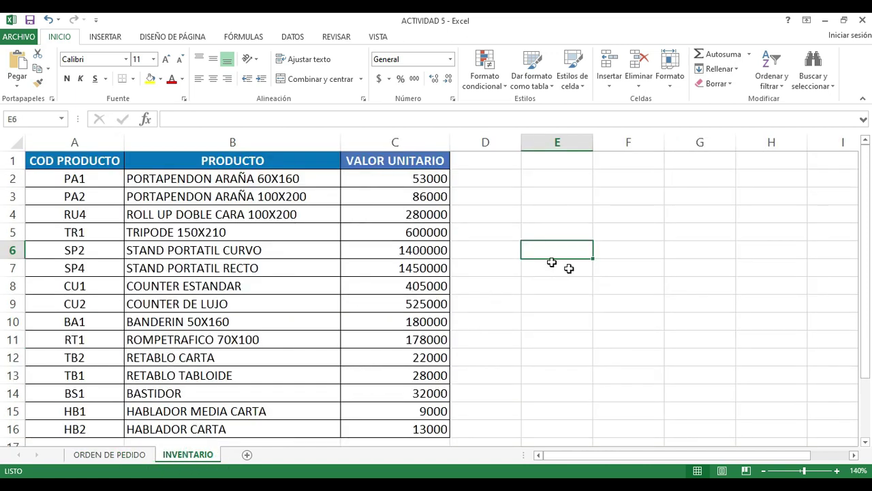
{"action": "left_click", "coordinate": [116, 454]}
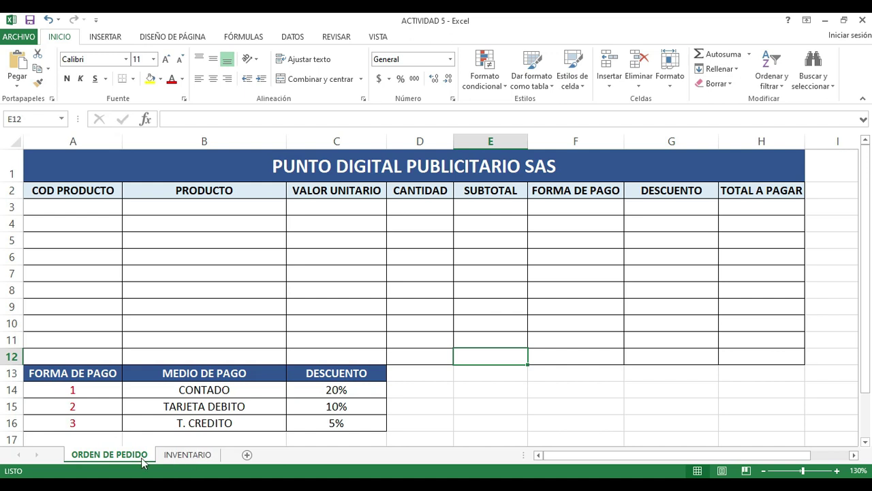
{"action": "left_click", "coordinate": [211, 457]}
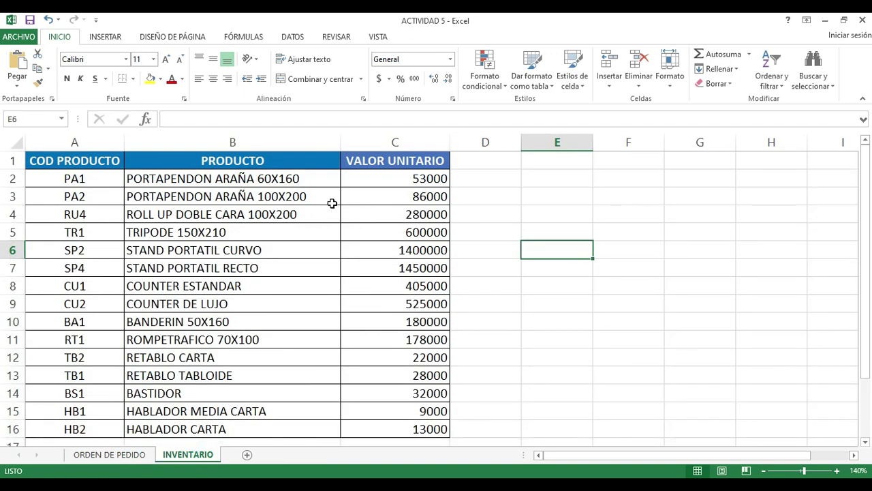
{"action": "scroll", "coordinate": [331, 202], "scroll_direction": "down", "scroll_amount": 2}
{"action": "left_click", "coordinate": [136, 455]}
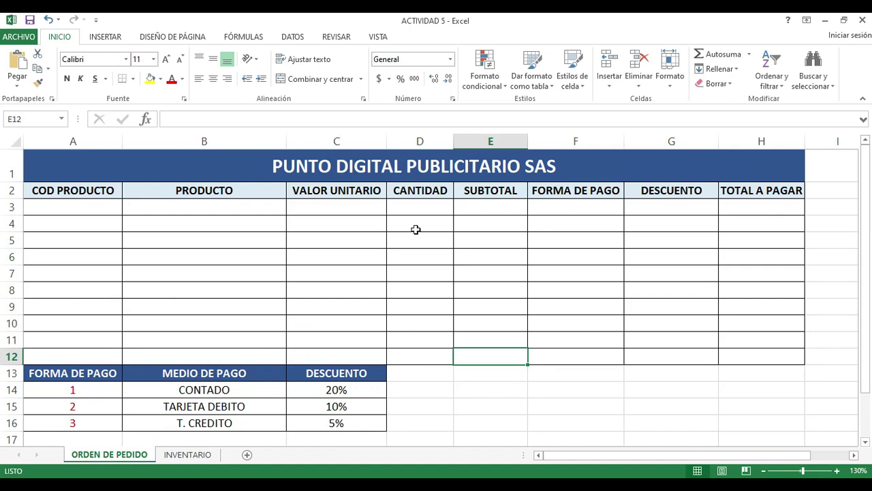
- Open the ORDEN DE PEDIDO sheet's name for editing
{"action": "right_click", "coordinate": [109, 455]}
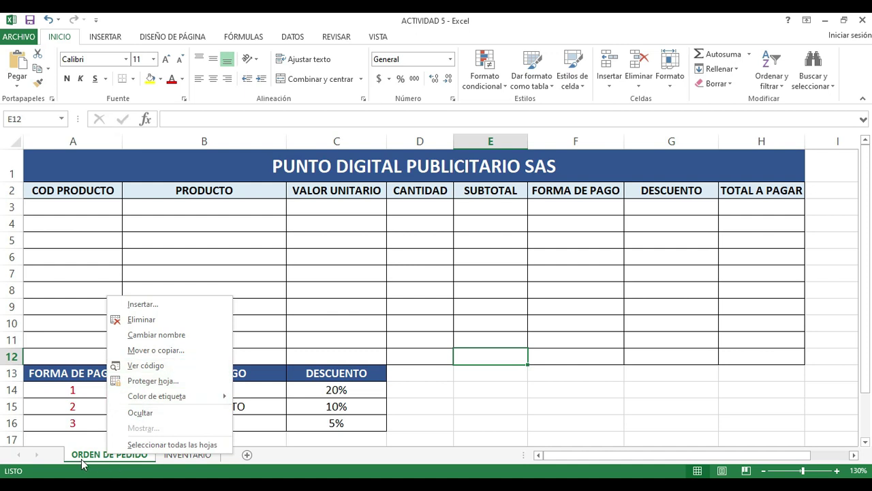
{"action": "right_click", "coordinate": [89, 461]}
{"action": "left_click", "coordinate": [98, 462]}
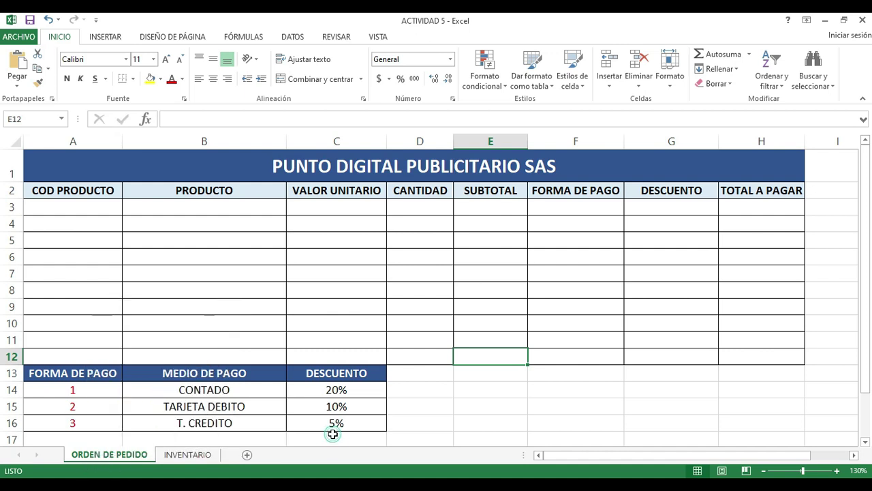
{"action": "right_click", "coordinate": [119, 456]}
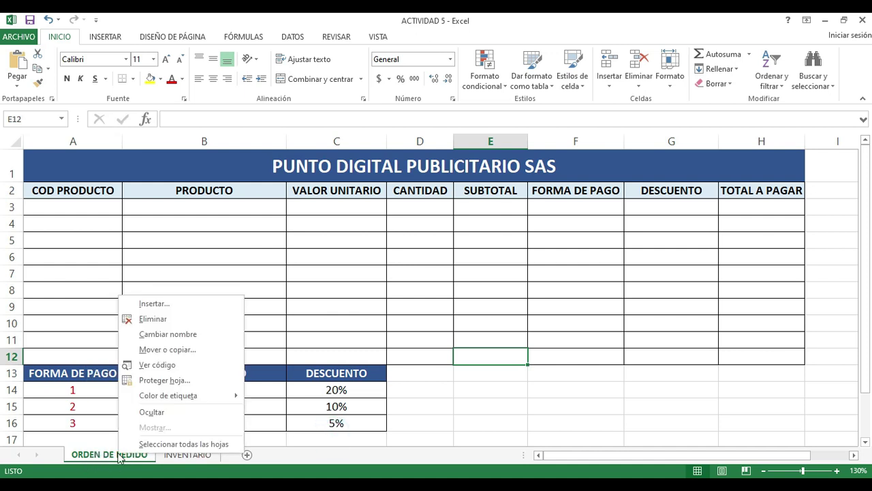
{"action": "left_click", "coordinate": [165, 334]}
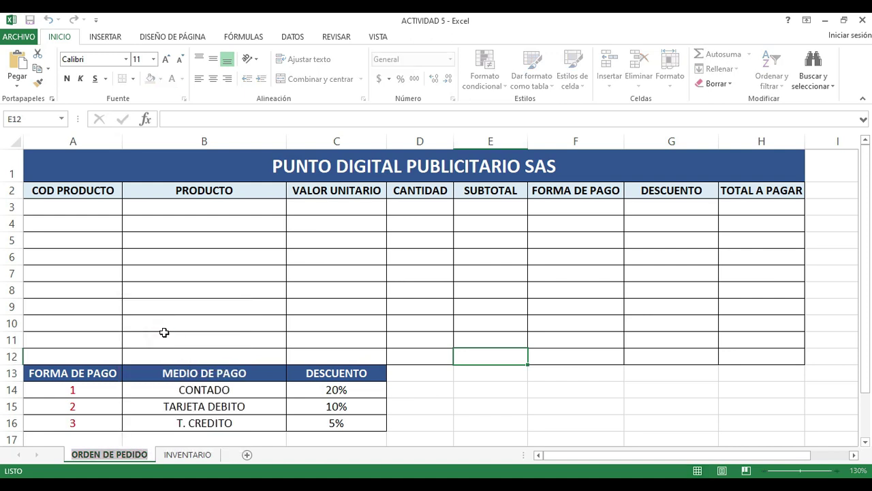
{"action": "left_click", "coordinate": [148, 454]}
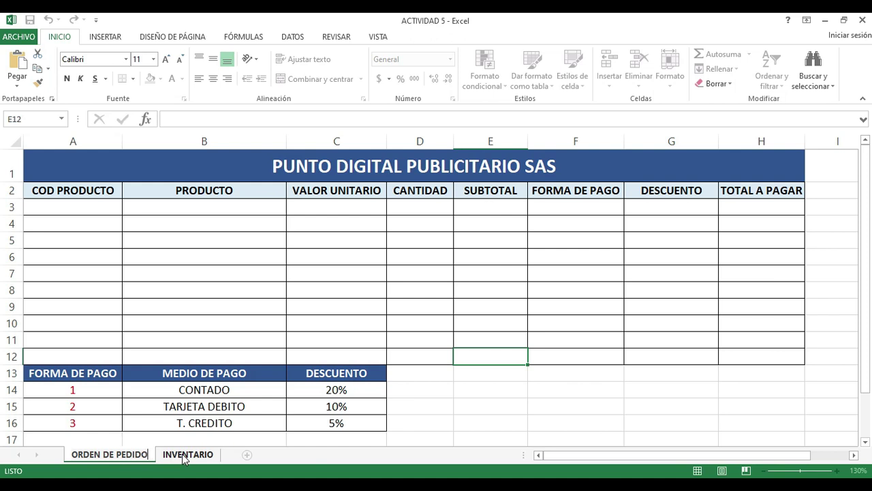
- Go to the INVENTARIO sheet, open its name for editing, and leave the name edit
{"action": "left_click", "coordinate": [183, 455]}
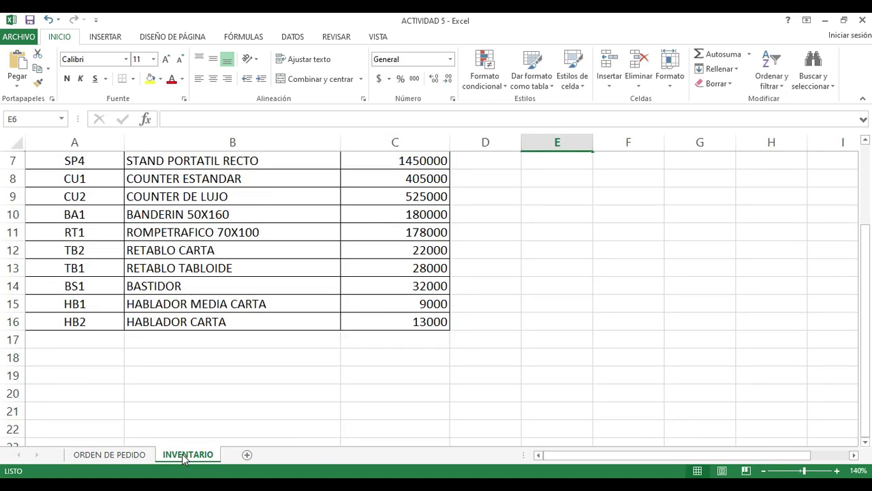
{"action": "scroll", "coordinate": [271, 328], "scroll_direction": "up", "scroll_amount": 2}
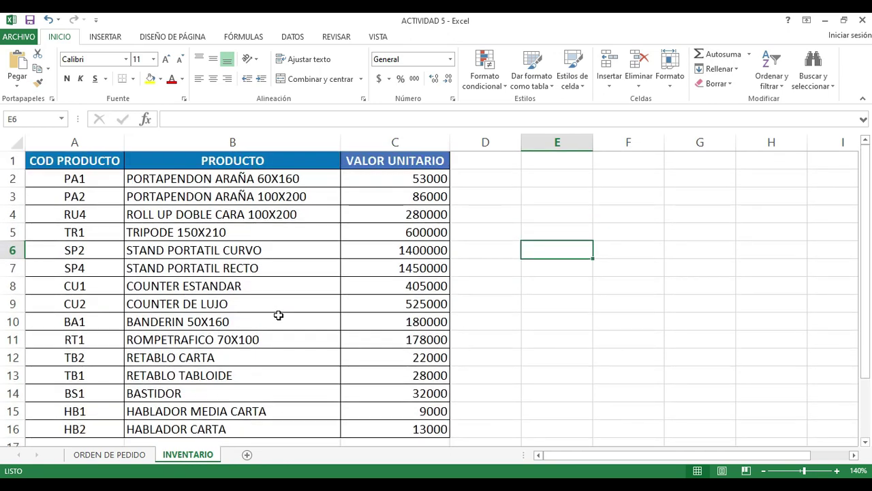
{"action": "right_click", "coordinate": [182, 461]}
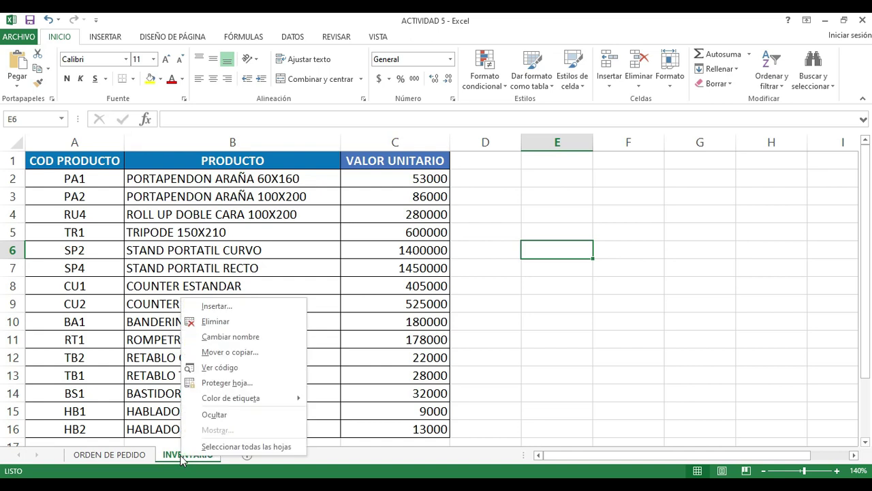
{"action": "left_click", "coordinate": [240, 338]}
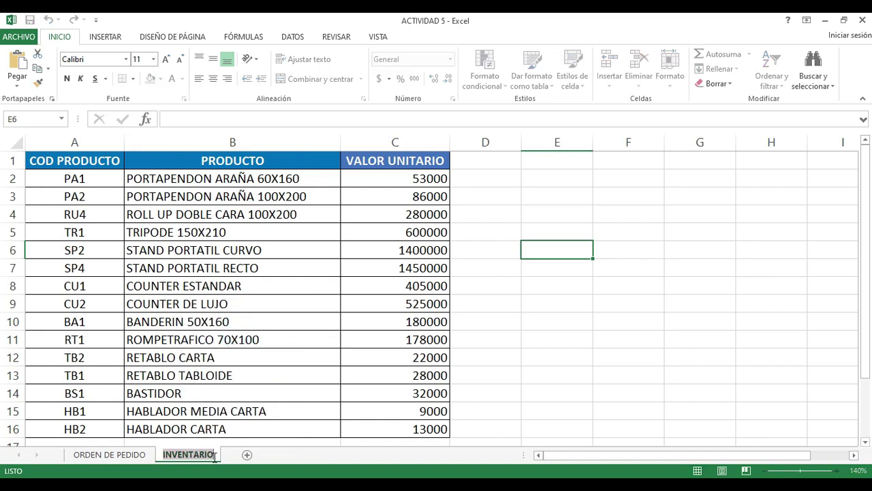
{"action": "left_click_drag", "start_coordinate": [214, 457], "coordinate": [162, 453]}
{"action": "key", "text": "Return"}
{"action": "left_click", "coordinate": [253, 321]}
- Examine the inventory's product codes, product names and unit values in rows 2 to 16
{"action": "left_click", "coordinate": [75, 180]}
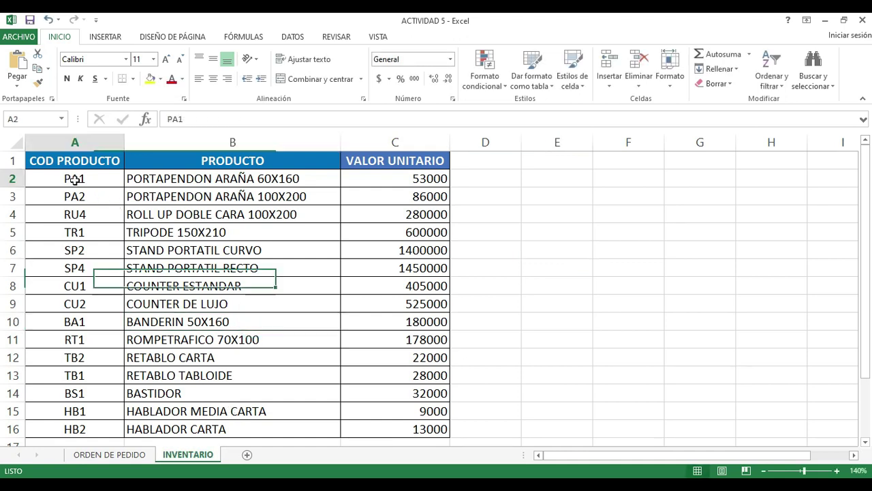
{"action": "left_click_drag", "start_coordinate": [68, 161], "coordinate": [87, 429]}
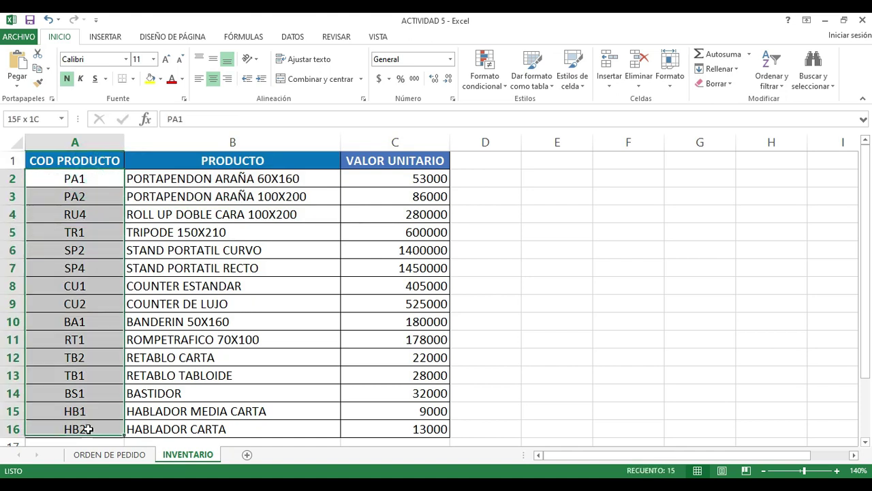
{"action": "left_click", "coordinate": [99, 178]}
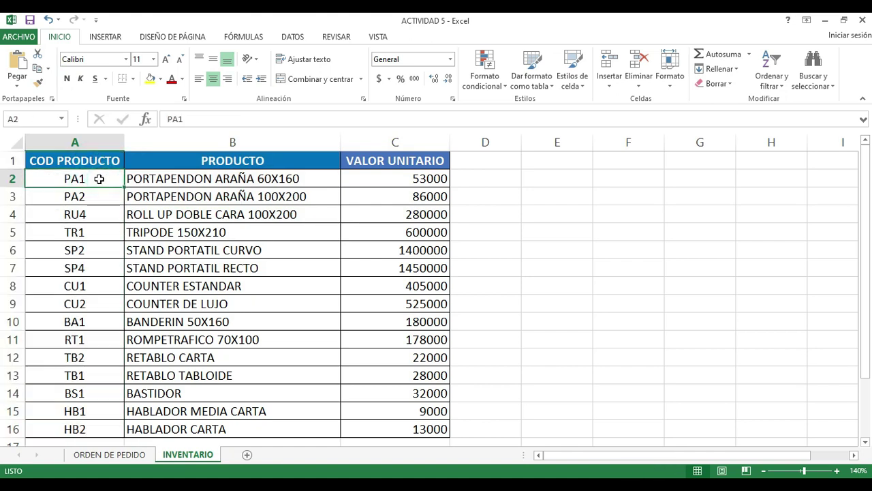
{"action": "left_click_drag", "start_coordinate": [99, 179], "coordinate": [111, 427]}
{"action": "left_click_drag", "start_coordinate": [96, 181], "coordinate": [107, 423]}
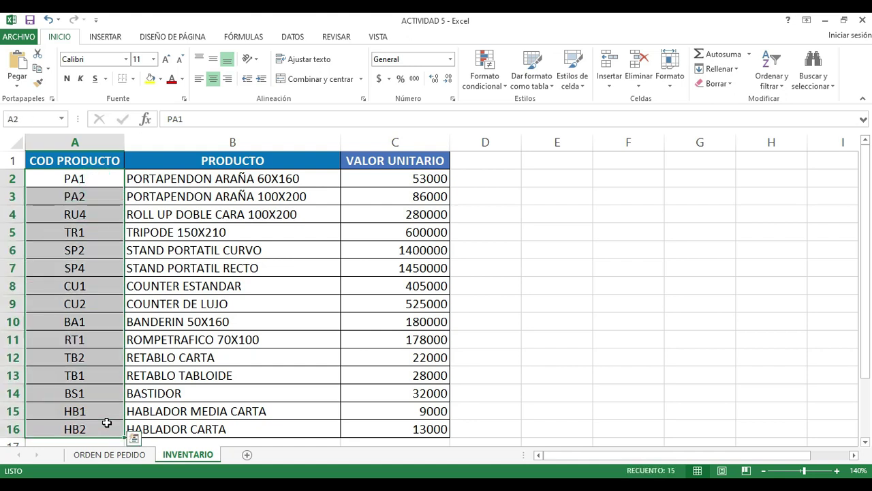
{"action": "left_click", "coordinate": [286, 176]}
{"action": "left_click_drag", "start_coordinate": [284, 173], "coordinate": [288, 415]}
{"action": "left_click_drag", "start_coordinate": [388, 179], "coordinate": [403, 425]}
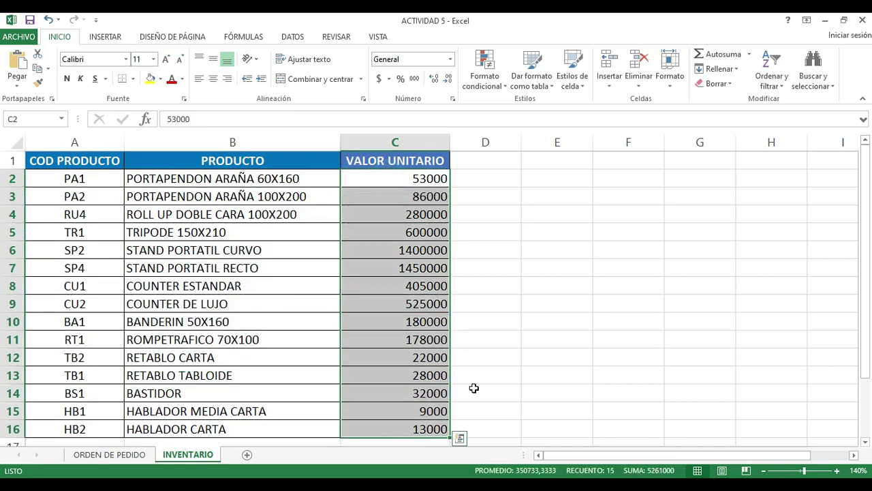
- Format the VALOR UNITARIO amounts in C2:C16 as accounting currency with the $ symbol and no decimal places
{"action": "left_click_drag", "start_coordinate": [405, 180], "coordinate": [405, 430]}
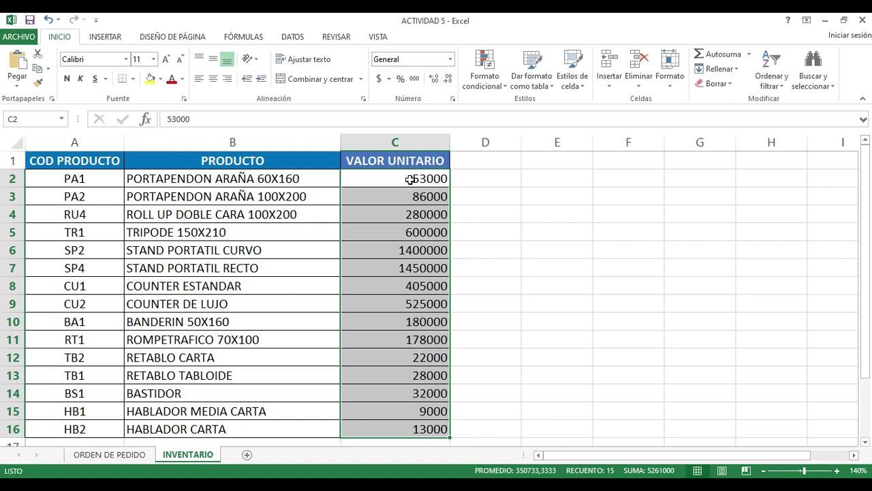
{"action": "left_click", "coordinate": [380, 79]}
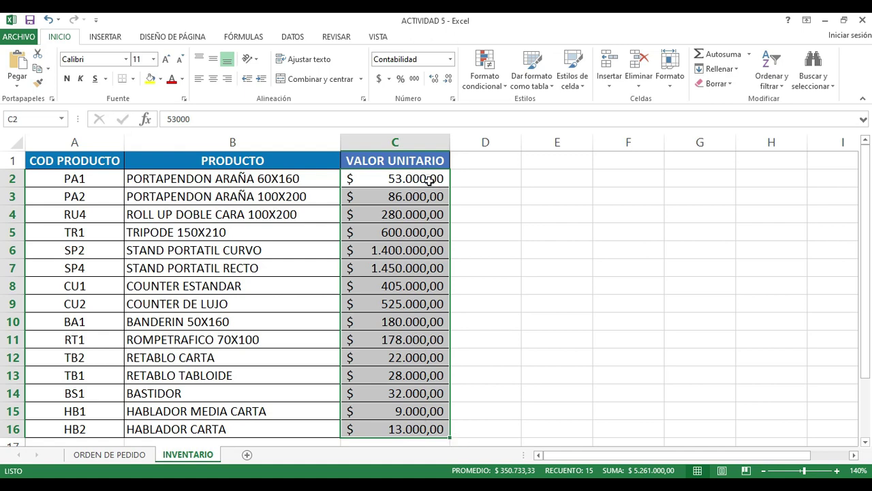
{"action": "left_click", "coordinate": [448, 80]}
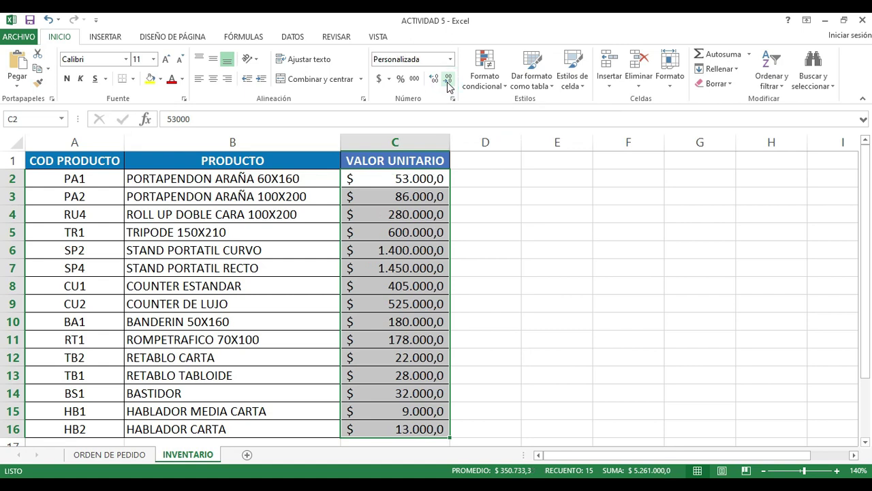
{"action": "left_click", "coordinate": [448, 81]}
{"action": "left_click", "coordinate": [536, 238]}
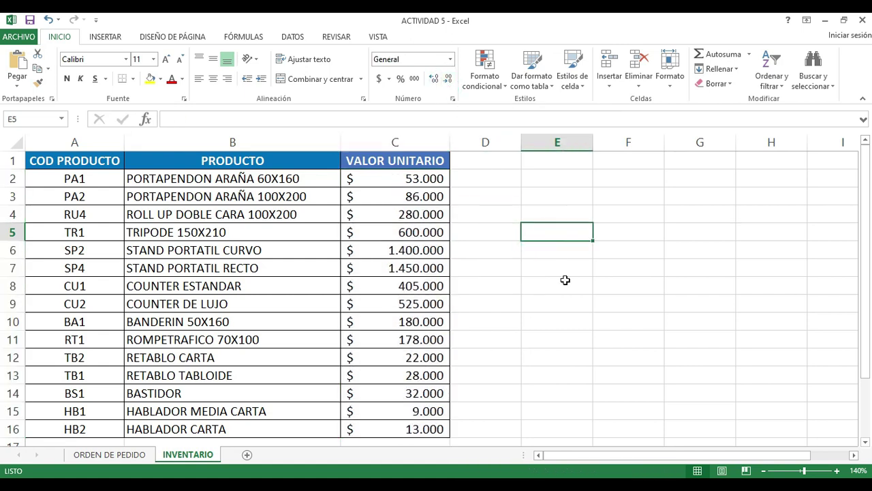
- Check the ORDEN DE PEDIDO and INVENTARIO sheets once more, finishing on ORDEN DE PEDIDO
{"action": "left_click", "coordinate": [109, 455]}
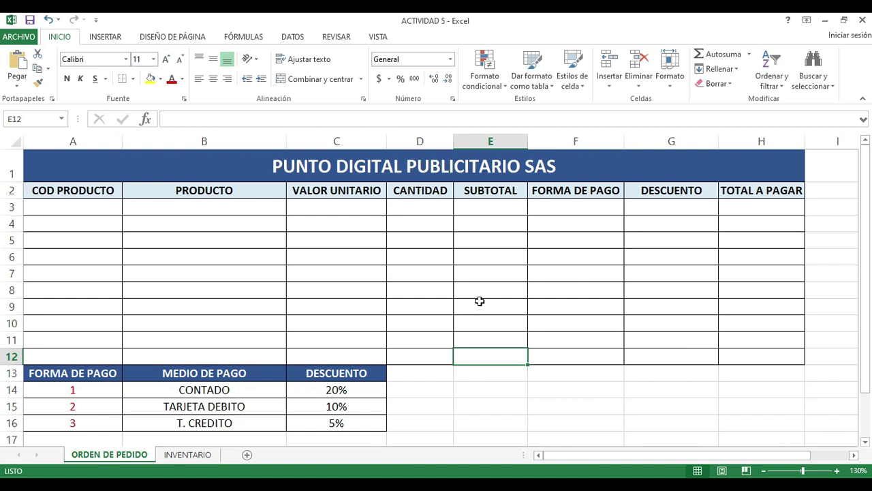
{"action": "left_click", "coordinate": [188, 455]}
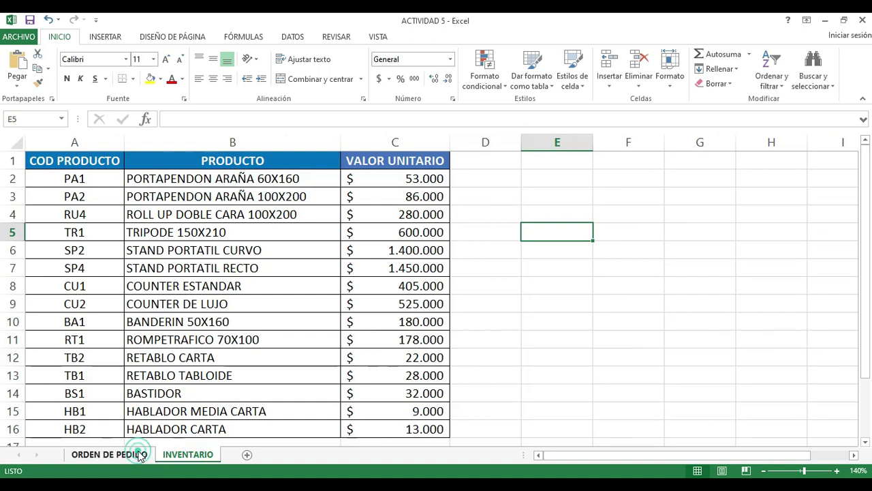
{"action": "left_click", "coordinate": [135, 454]}
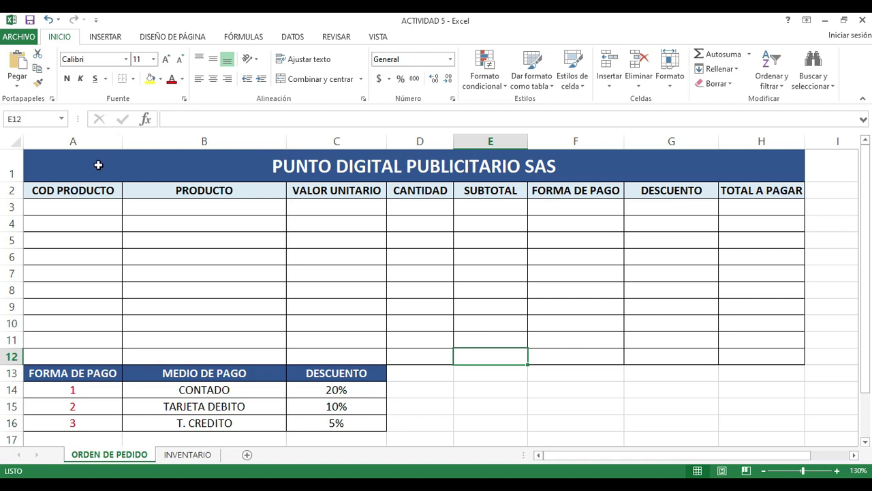
- Unmerge the PUNTO DIGITAL PUBLICITARIO SAS title cell in row 1 of the order table
{"action": "left_click", "coordinate": [46, 161]}
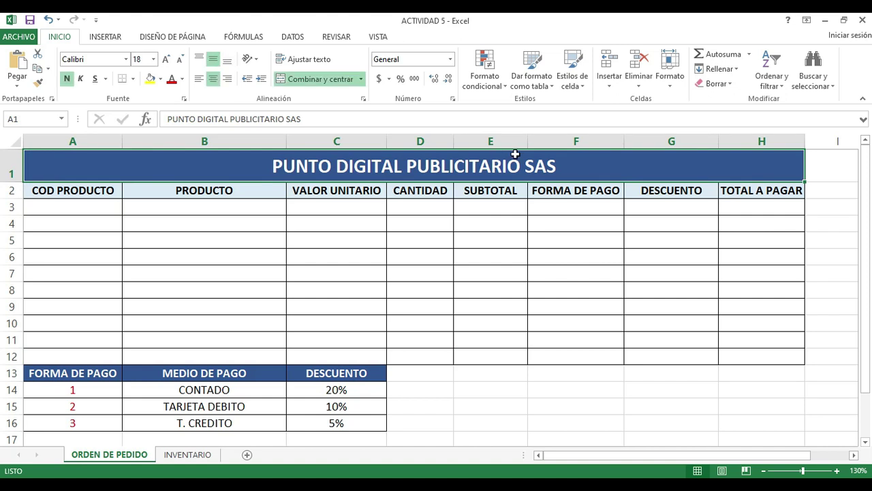
{"action": "left_click", "coordinate": [321, 80]}
{"action": "left_click", "coordinate": [220, 225]}
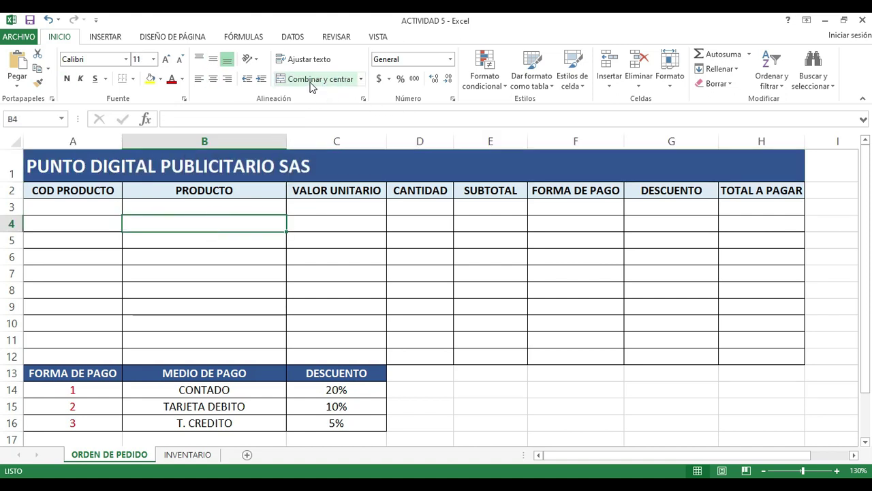
- Merge and center the title PUNTO DIGITAL PUBLICITARIO SAS across A1:H1
{"action": "left_click_drag", "start_coordinate": [78, 160], "coordinate": [760, 166]}
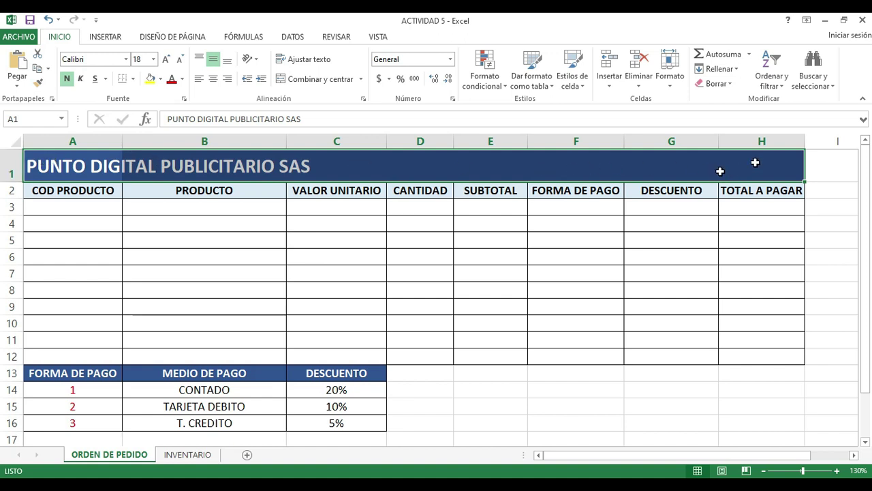
{"action": "left_click", "coordinate": [311, 79]}
{"action": "left_click", "coordinate": [463, 286]}
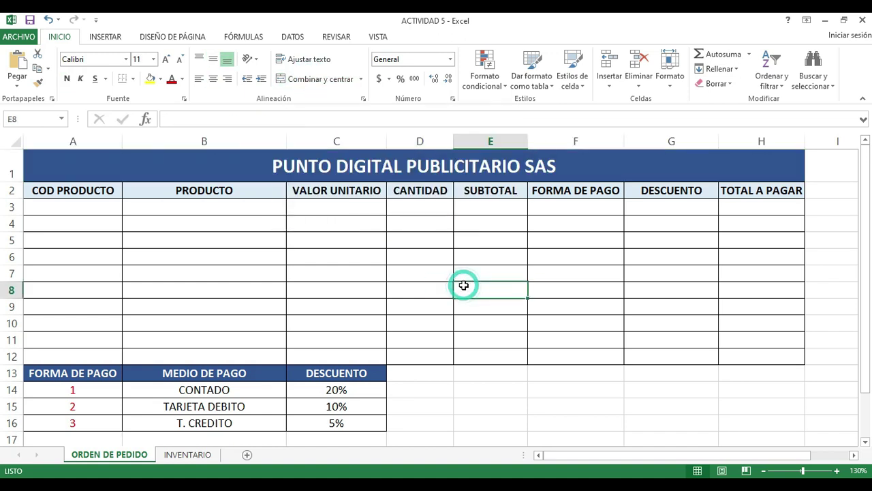
- Review the product names listed on the INVENTARIO sheet and return to the ORDEN DE PEDIDO sheet
{"action": "left_click", "coordinate": [181, 209]}
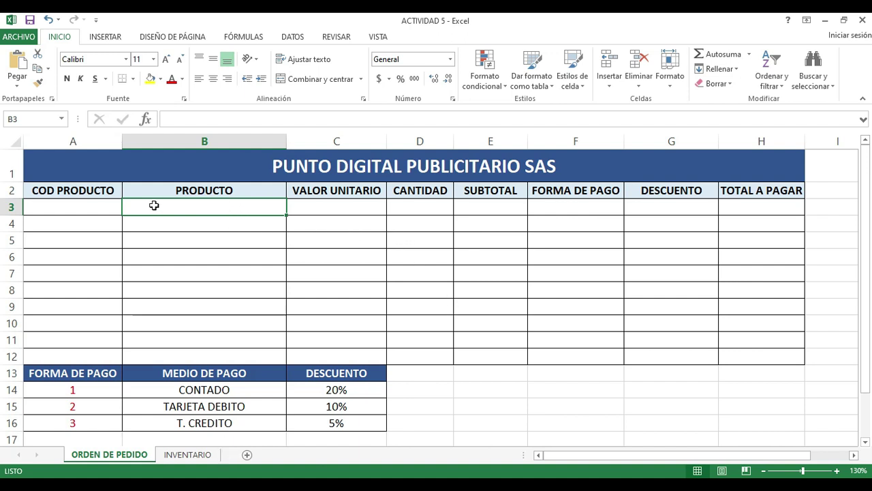
{"action": "left_click", "coordinate": [188, 454]}
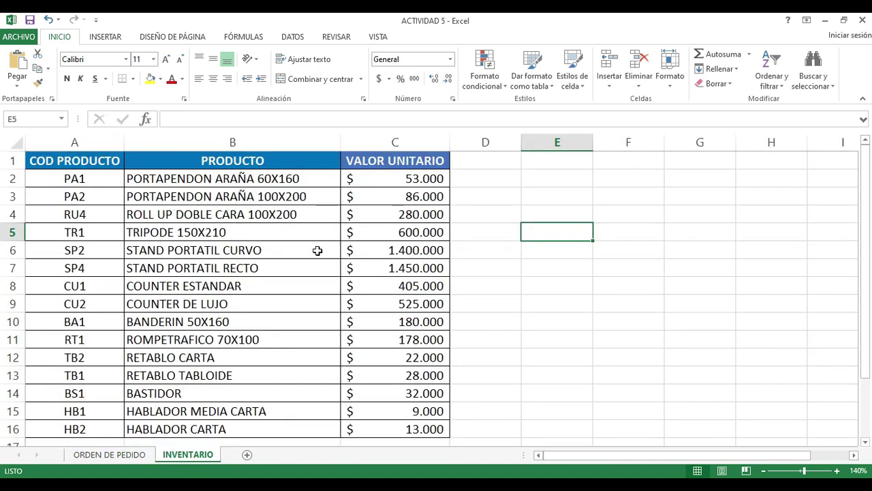
{"action": "left_click", "coordinate": [201, 232]}
{"action": "left_click", "coordinate": [199, 267]}
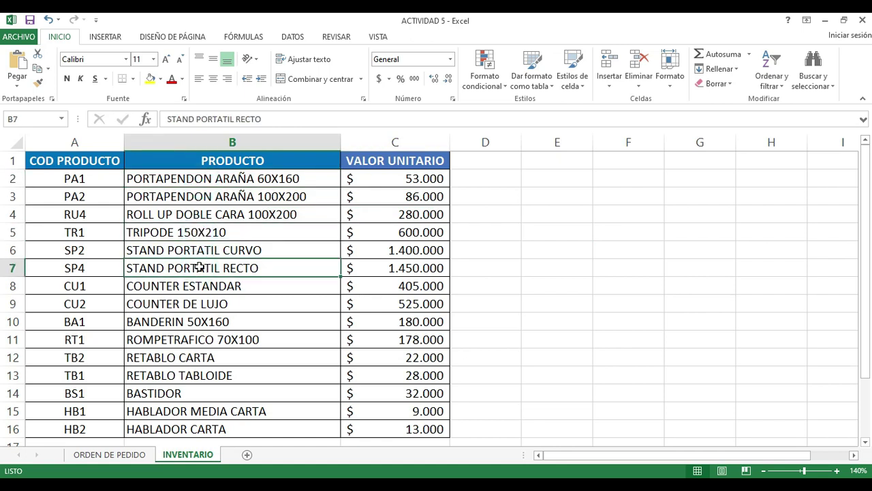
{"action": "left_click", "coordinate": [216, 290]}
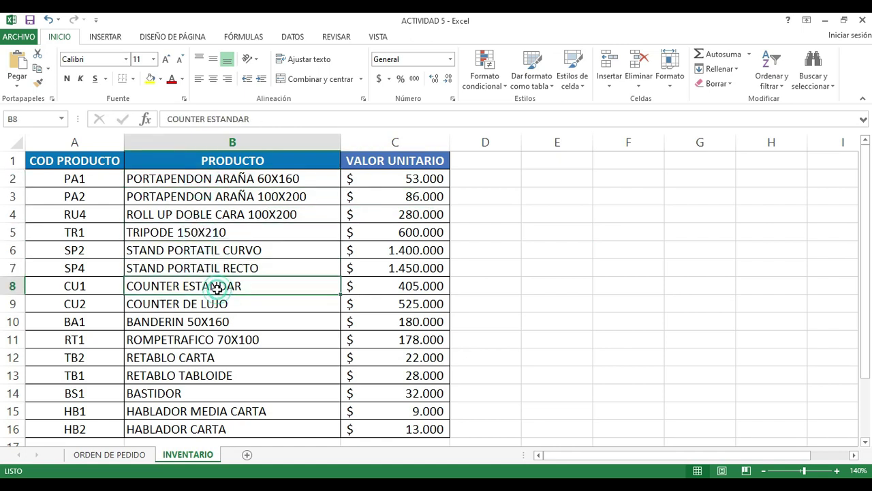
{"action": "left_click", "coordinate": [216, 334]}
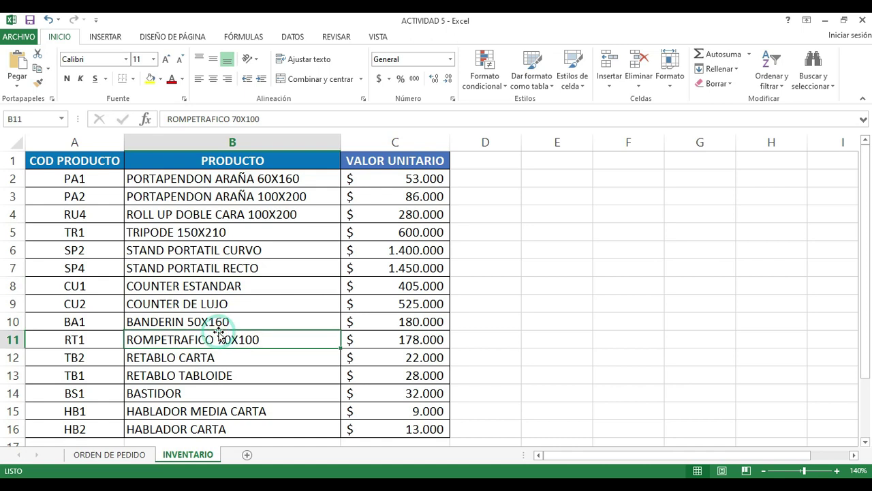
{"action": "left_click", "coordinate": [109, 454]}
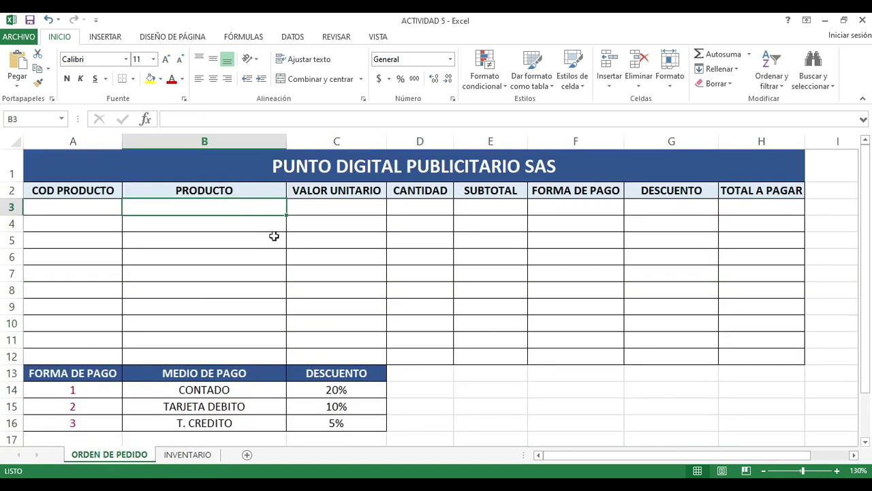
- Compare the COD PRODUCTO and PRODUCTO entry cells in row 3 of ORDEN DE PEDIDO with the INVENTARIO table
{"action": "left_click", "coordinate": [69, 203]}
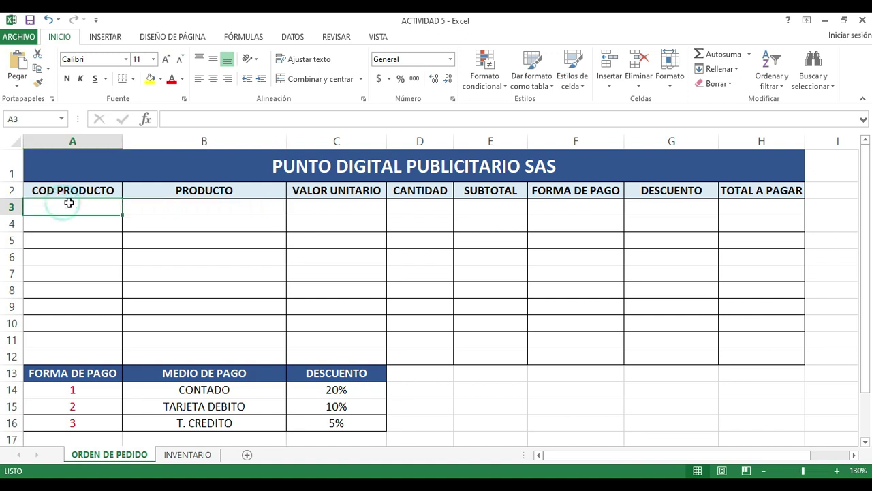
{"action": "left_click", "coordinate": [57, 205]}
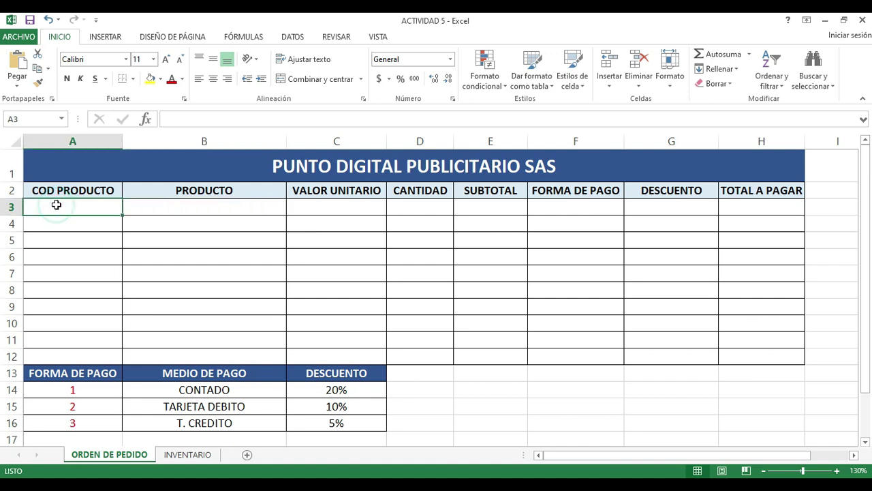
{"action": "left_click", "coordinate": [167, 206]}
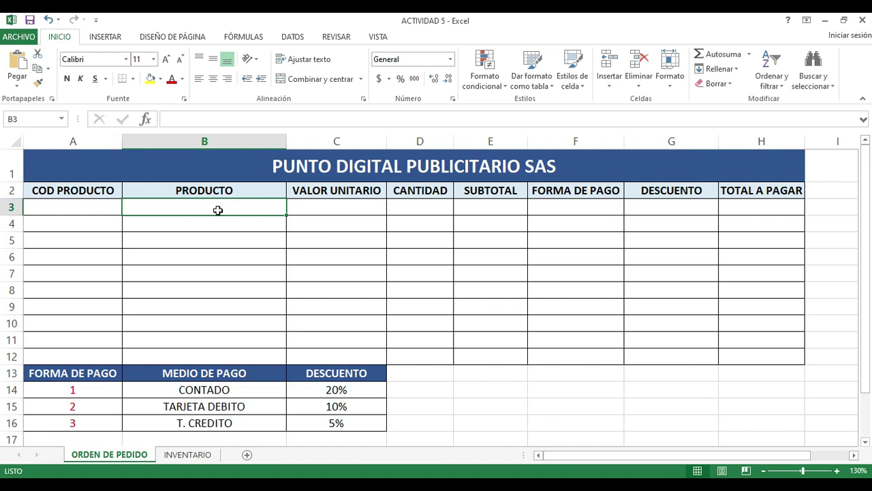
{"action": "left_click", "coordinate": [191, 454]}
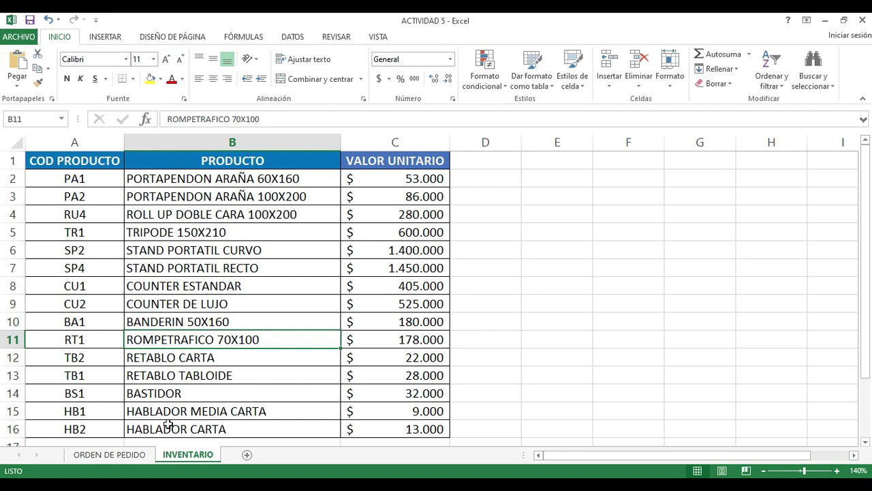
{"action": "left_click", "coordinate": [129, 455]}
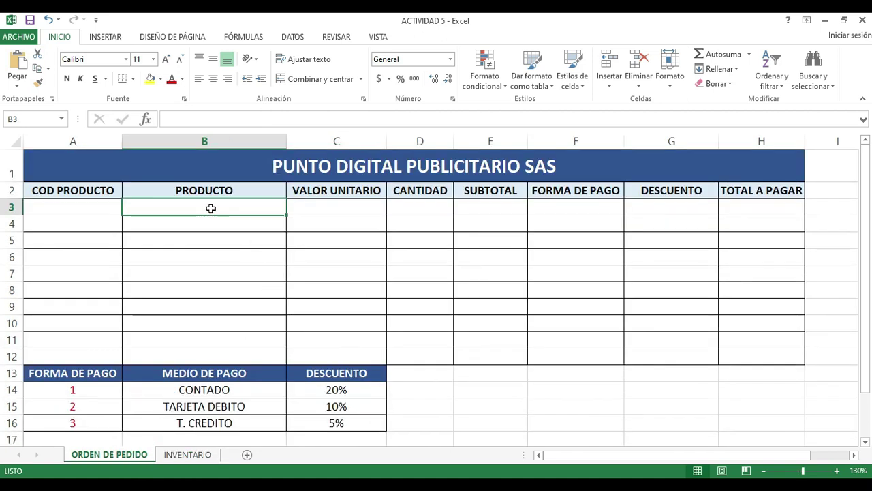
{"action": "left_click", "coordinate": [97, 206]}
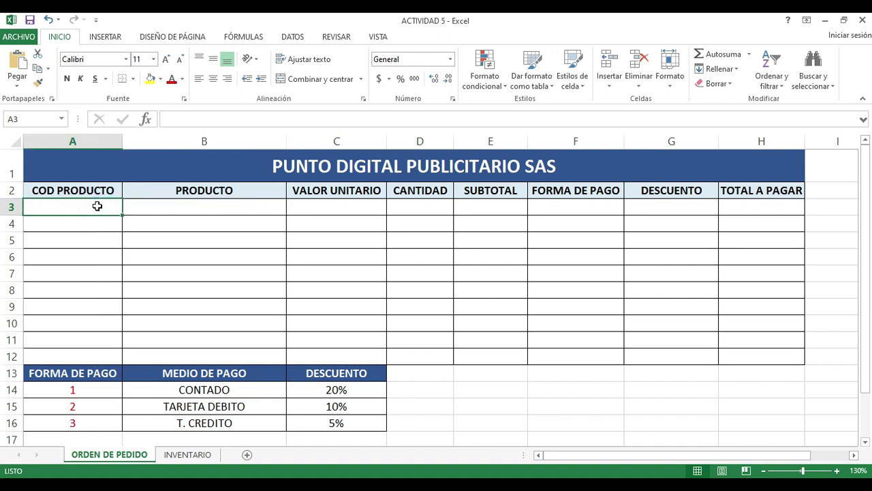
{"action": "left_click", "coordinate": [208, 205]}
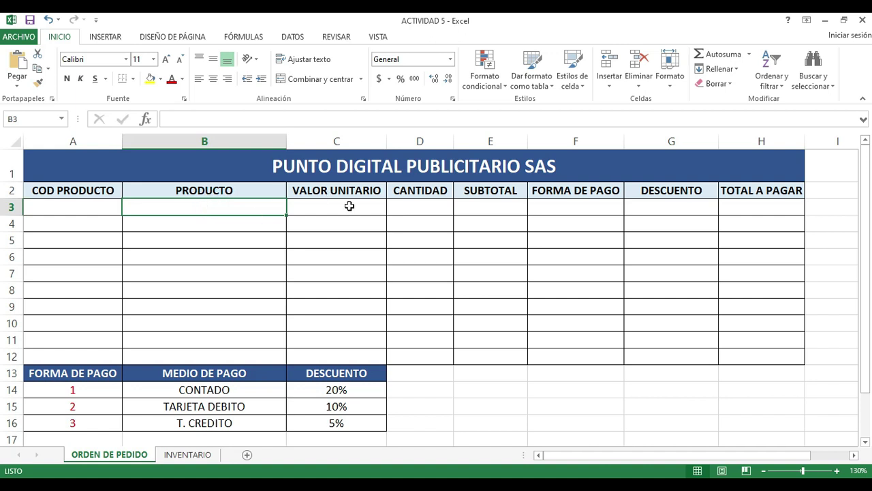
- Examine the code, product name and unit value of product PA2 on the INVENTARIO sheet
{"action": "left_click", "coordinate": [193, 456]}
{"action": "left_click", "coordinate": [63, 175]}
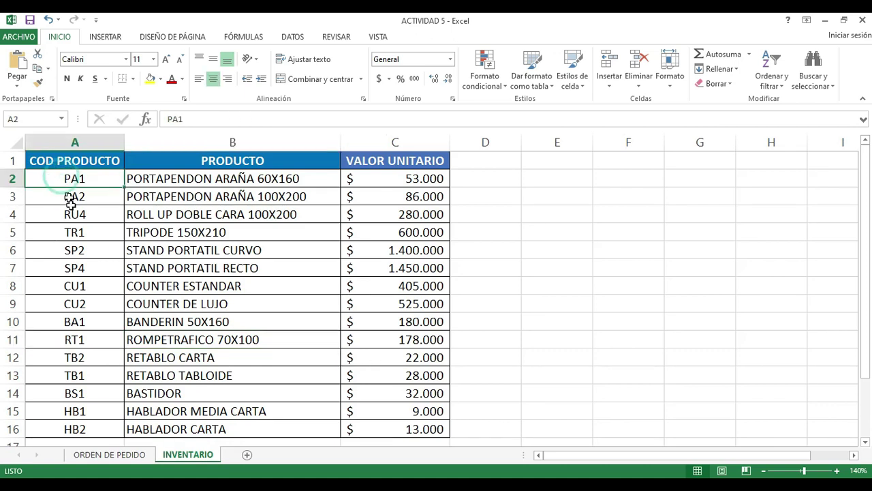
{"action": "left_click", "coordinate": [77, 196]}
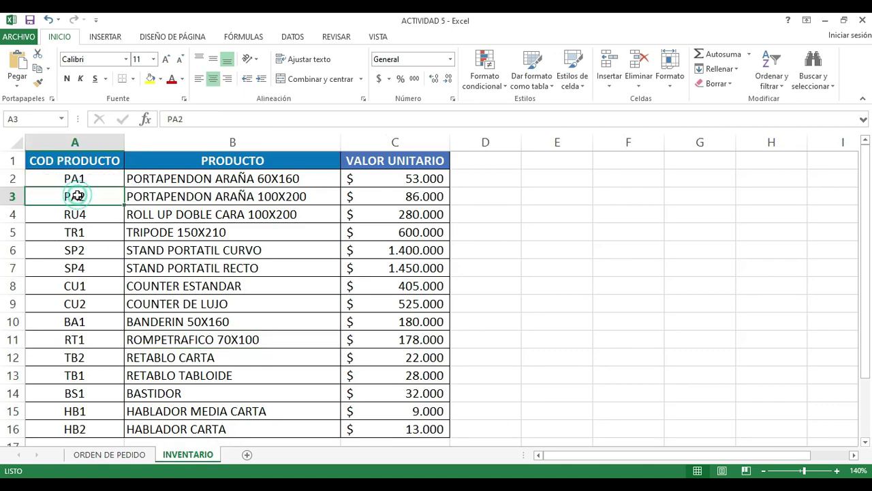
{"action": "left_click", "coordinate": [158, 197]}
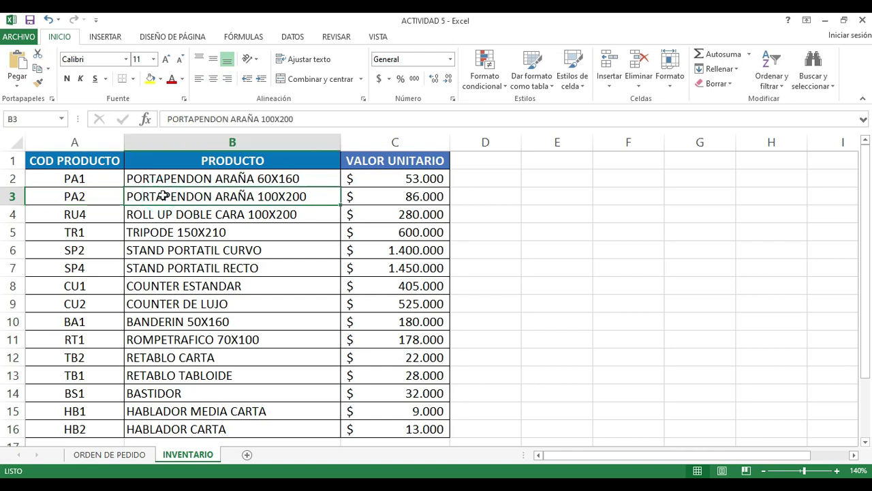
{"action": "left_click", "coordinate": [378, 197]}
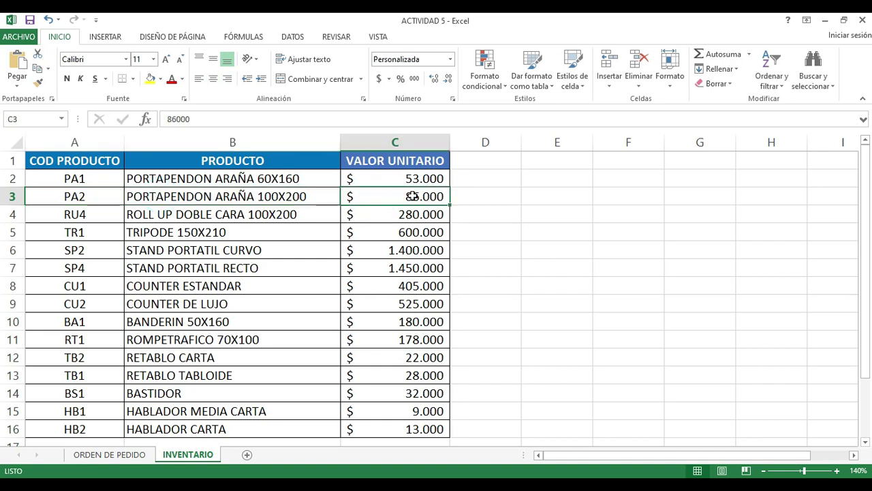
{"action": "left_click_drag", "start_coordinate": [179, 198], "coordinate": [233, 193]}
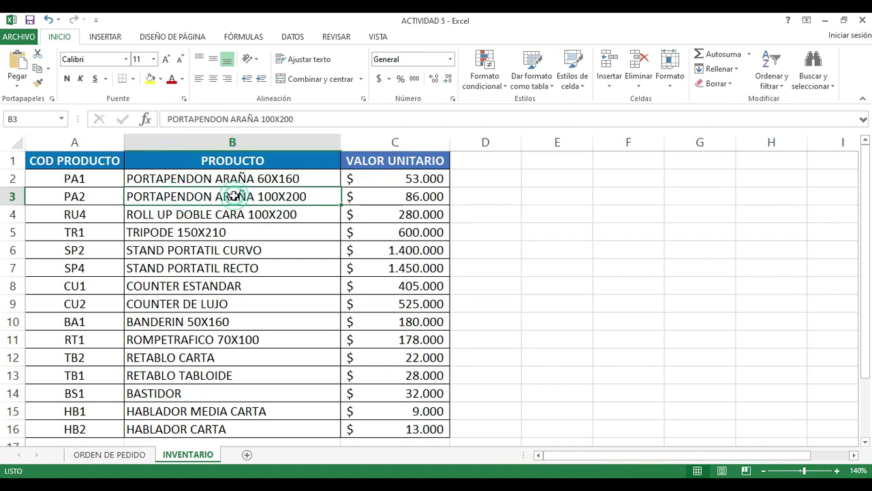
- Examine the COD PRODUCTO, PRODUCTO and VALOR UNITARIO cells in row 3 of the ORDEN DE PEDIDO sheet
{"action": "left_click", "coordinate": [109, 454]}
{"action": "left_click", "coordinate": [71, 208]}
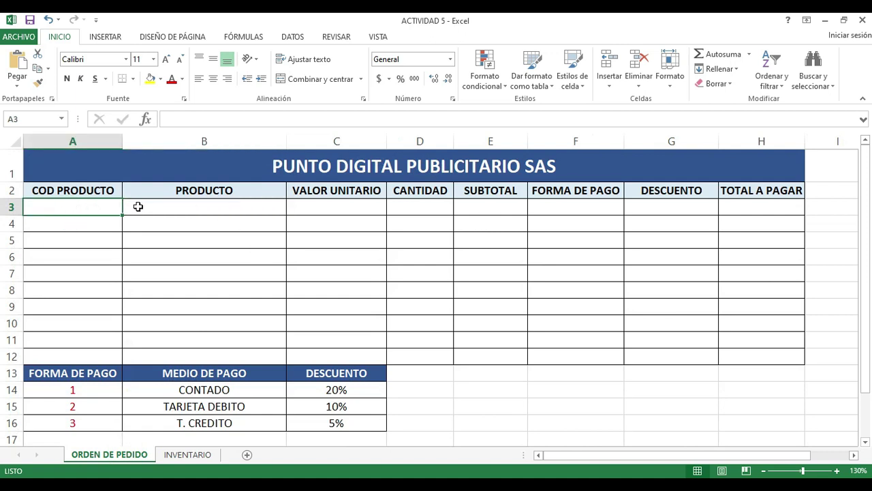
{"action": "left_click", "coordinate": [204, 207]}
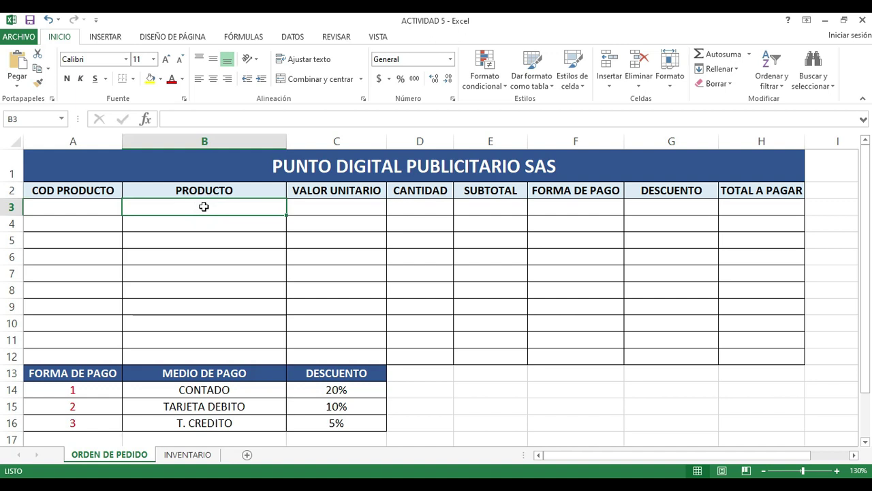
{"action": "left_click", "coordinate": [328, 205]}
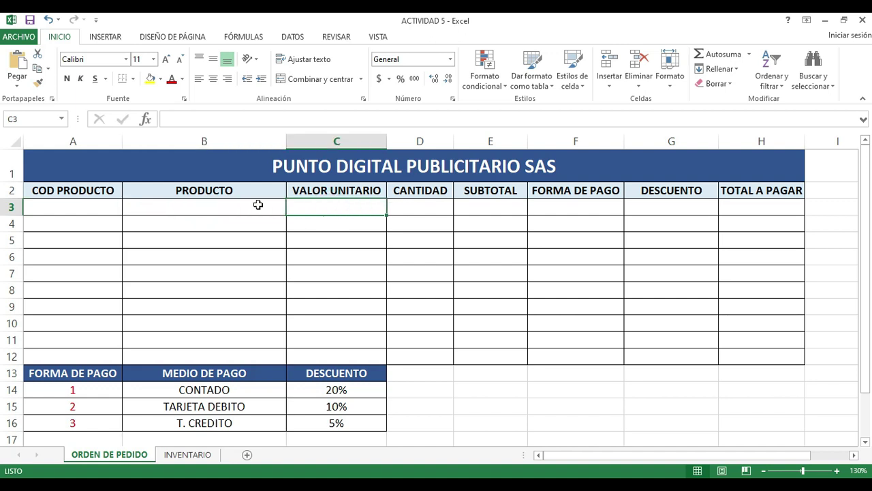
{"action": "left_click", "coordinate": [197, 208]}
{"action": "left_click_drag", "start_coordinate": [220, 205], "coordinate": [327, 205]}
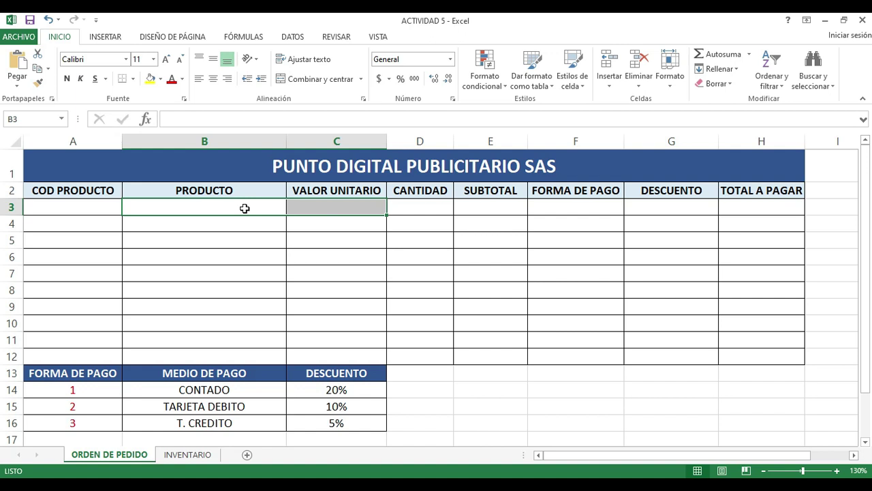
{"action": "left_click", "coordinate": [88, 208]}
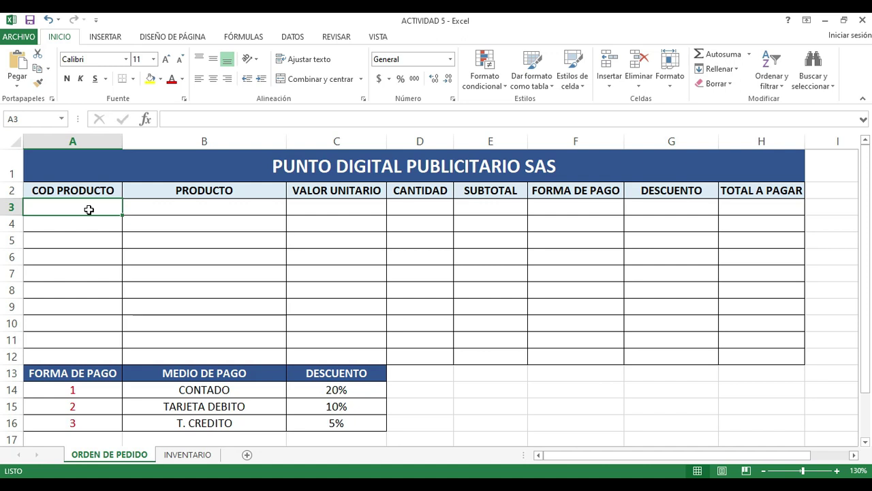
{"action": "left_click", "coordinate": [88, 209]}
{"action": "left_click", "coordinate": [143, 211]}
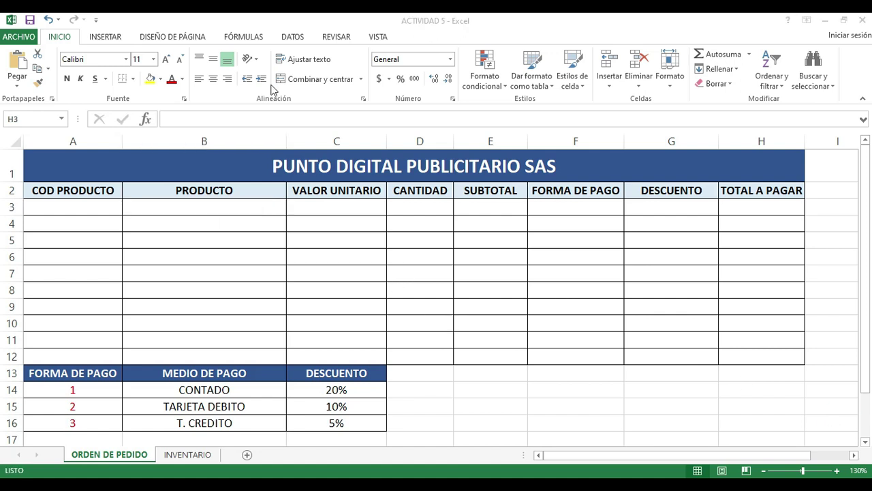
- Delete the SI.ERROR and BUSCARV formula from the PRODUCTO cell B3 of the order table, leaving the cell empty
{"action": "left_click", "coordinate": [220, 203]}
{"action": "left_click", "coordinate": [219, 203]}
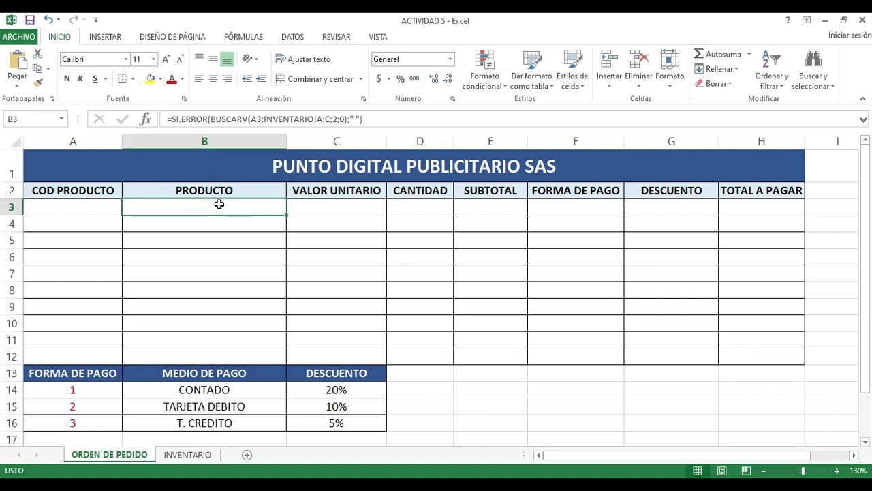
{"action": "left_click_drag", "start_coordinate": [374, 120], "coordinate": [152, 120]}
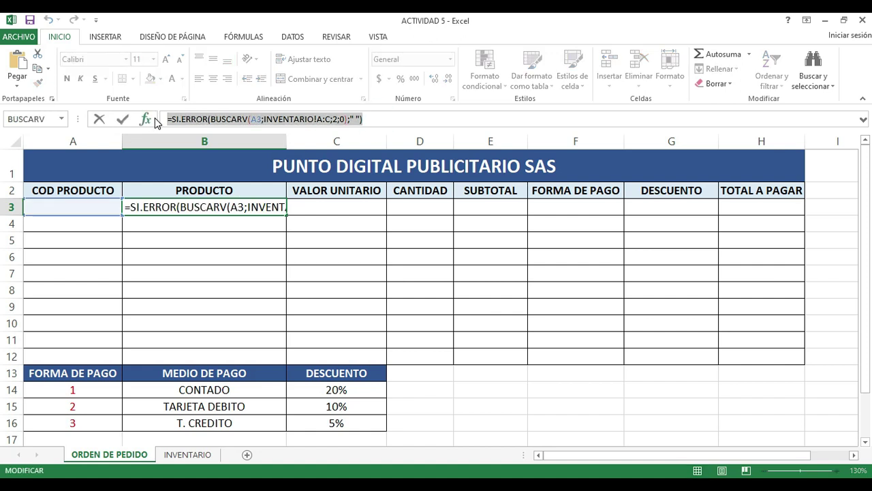
{"action": "key", "text": "Delete"}
{"action": "left_click", "coordinate": [221, 209]}
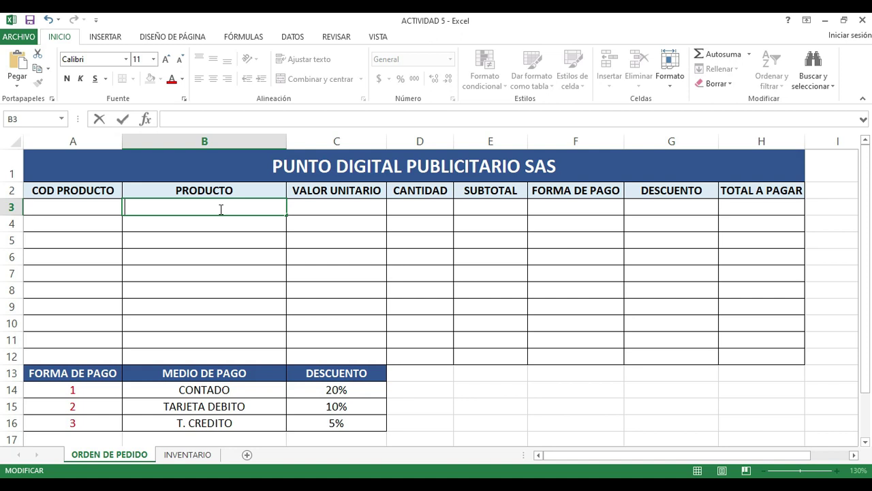
{"action": "key", "text": "Return"}
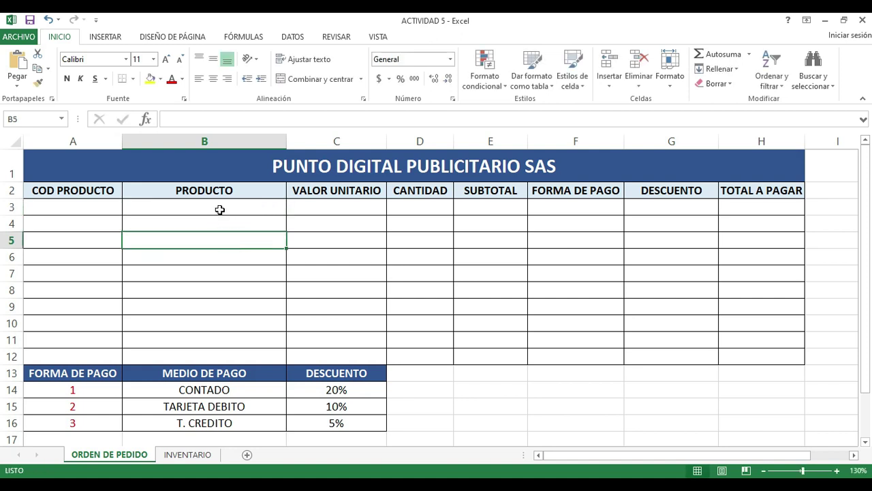
{"action": "left_click", "coordinate": [224, 210]}
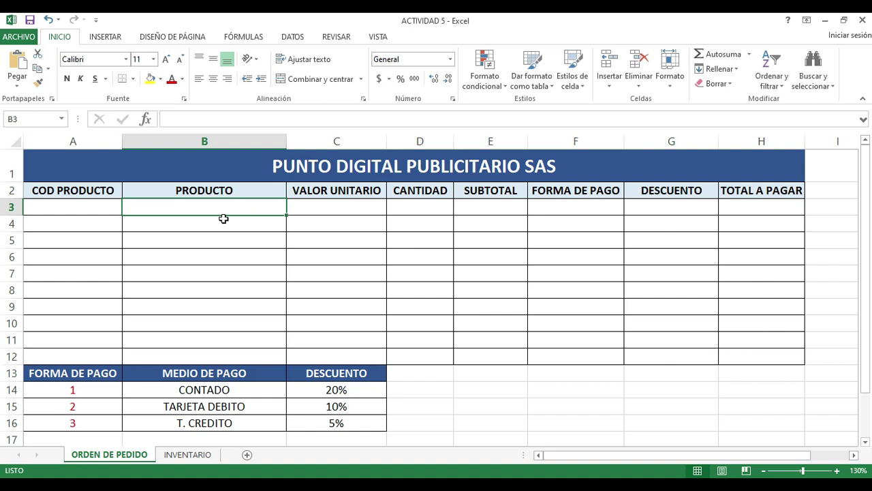
{"action": "left_click", "coordinate": [202, 230]}
{"action": "left_click", "coordinate": [193, 206]}
{"action": "left_click", "coordinate": [103, 209]}
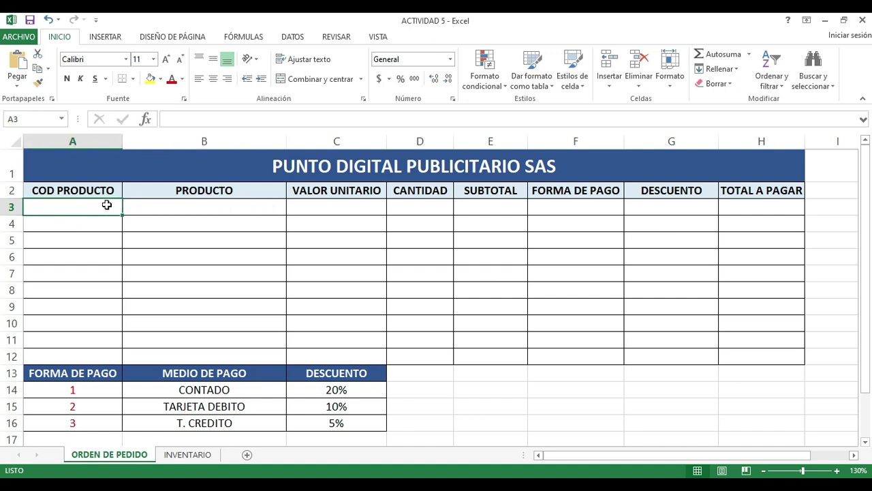
{"action": "left_click", "coordinate": [185, 212]}
{"action": "left_click", "coordinate": [83, 213]}
{"action": "left_click", "coordinate": [158, 209]}
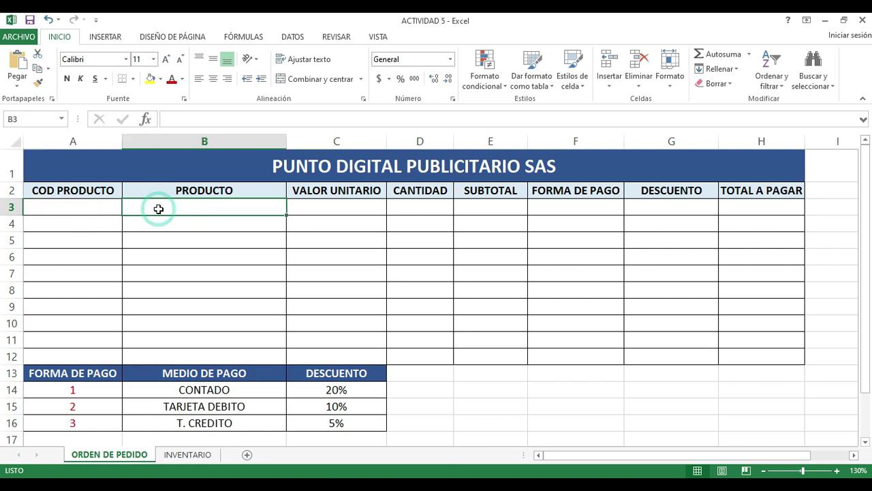
{"action": "left_click", "coordinate": [102, 204]}
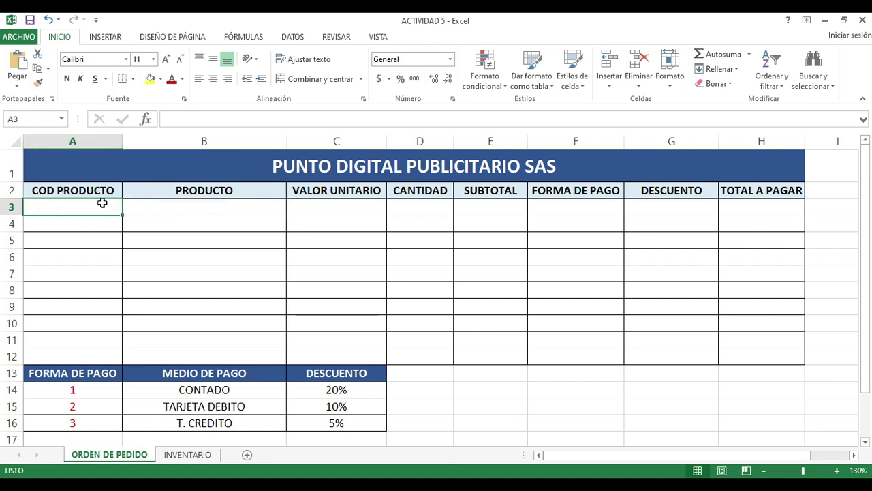
{"action": "left_click", "coordinate": [160, 205]}
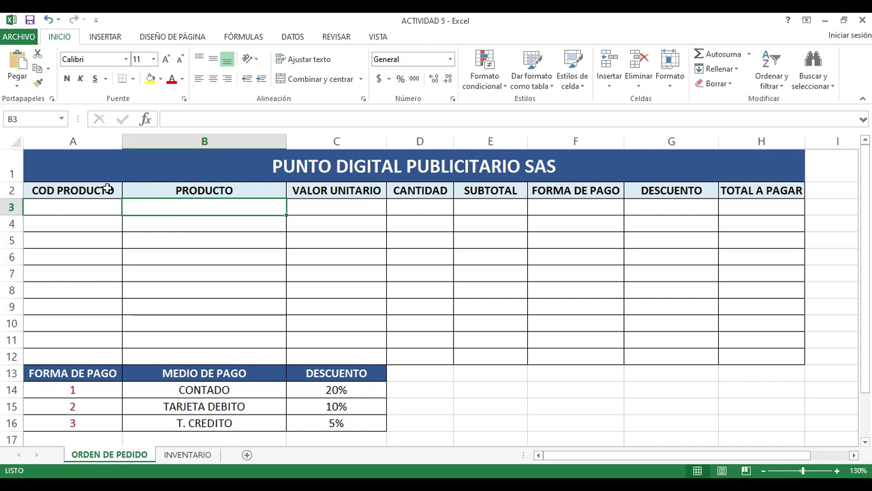
{"action": "left_click", "coordinate": [85, 206]}
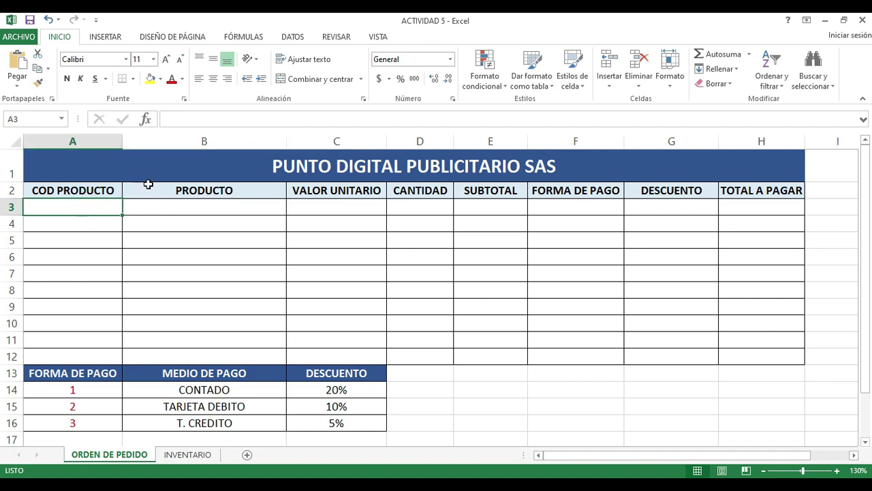
{"action": "left_click", "coordinate": [212, 211]}
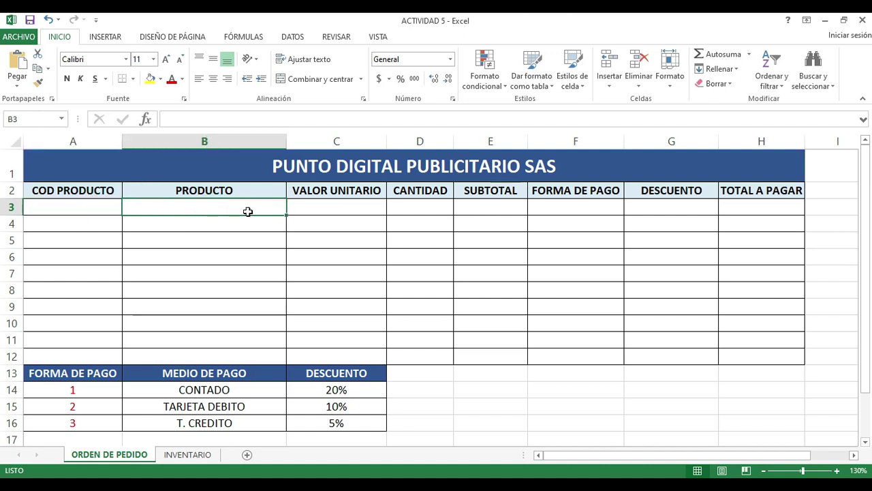
- Start a BUSCARV function in the PRODUCTO cell B3 with the COD PRODUCTO cell A3 as Valor_buscado
{"action": "left_click", "coordinate": [334, 211]}
{"action": "left_click", "coordinate": [255, 211]}
{"action": "left_click", "coordinate": [230, 206]}
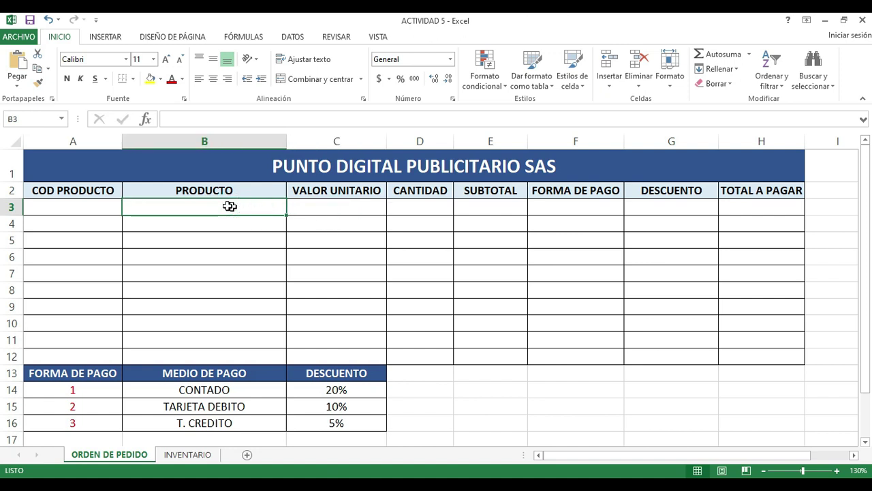
{"action": "left_click", "coordinate": [80, 205]}
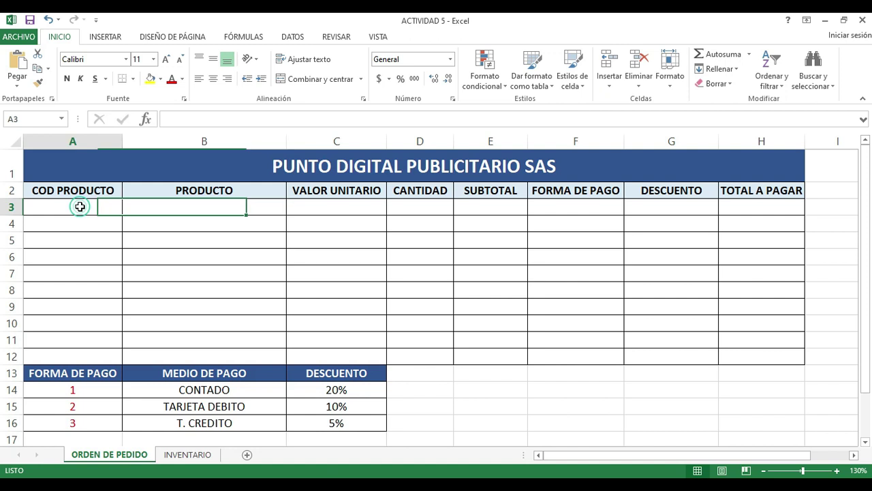
{"action": "left_click", "coordinate": [201, 207]}
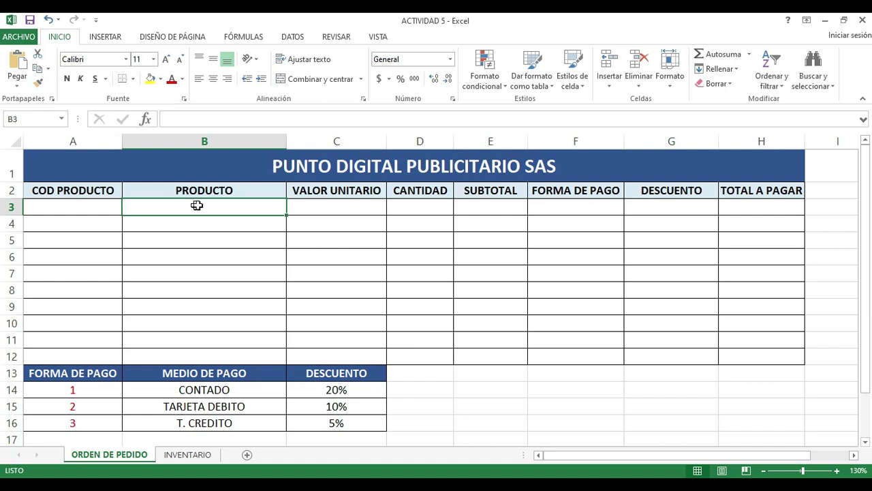
{"action": "left_click", "coordinate": [243, 38]}
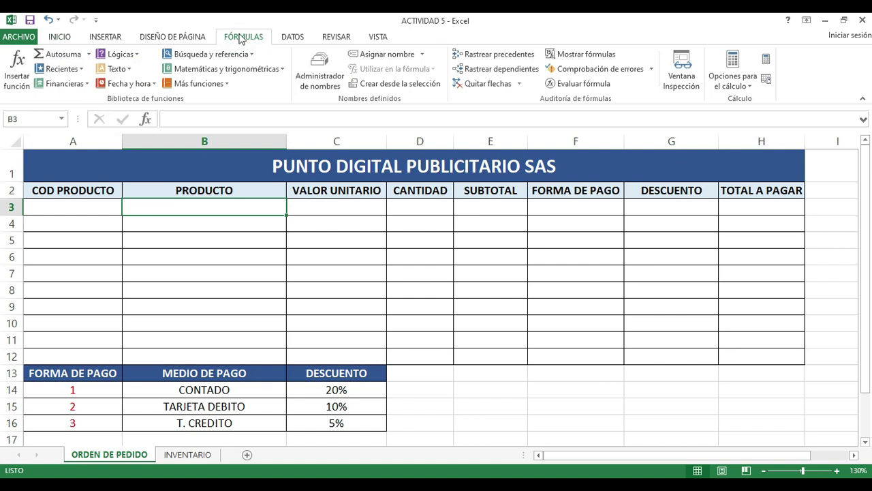
{"action": "left_click", "coordinate": [213, 59]}
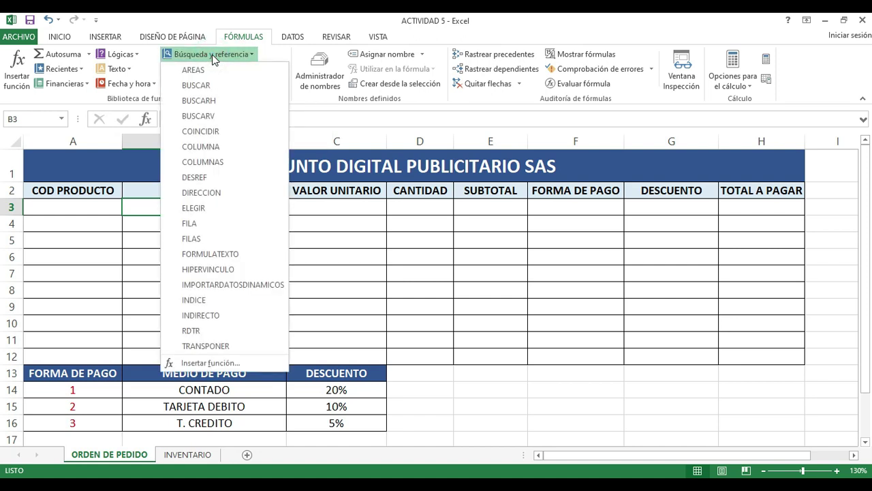
{"action": "left_click", "coordinate": [215, 119]}
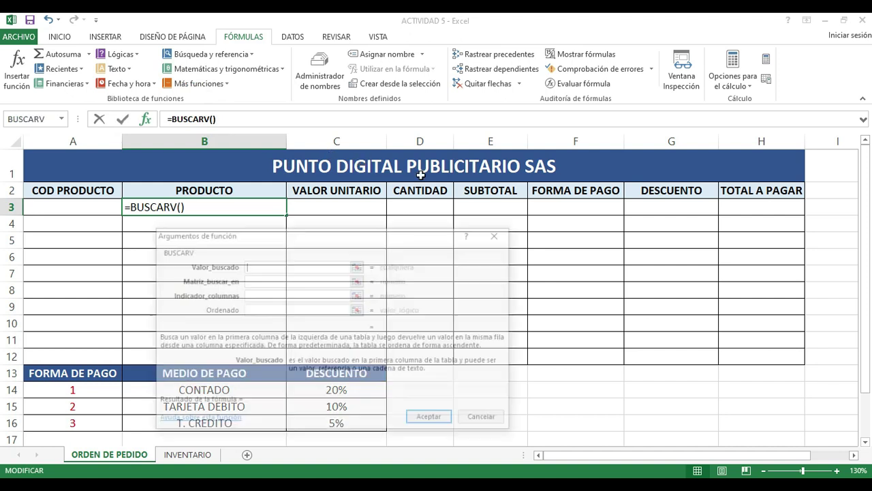
{"action": "left_click_drag", "start_coordinate": [424, 237], "coordinate": [555, 175]}
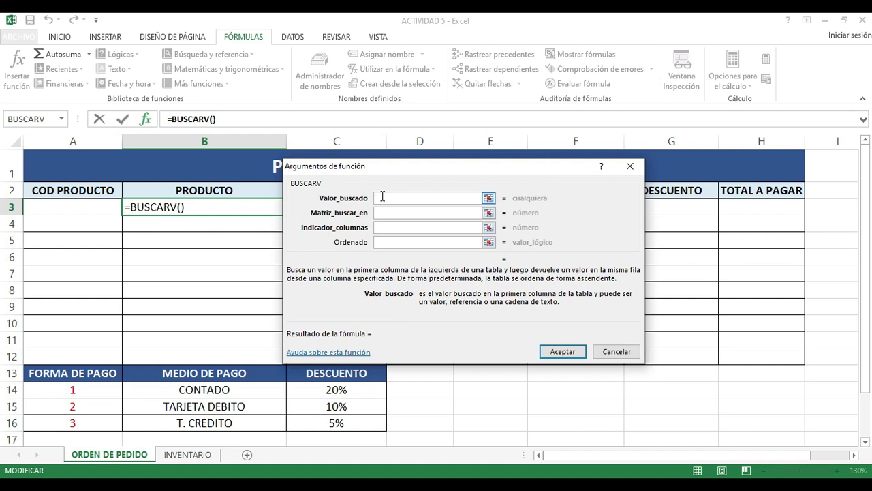
{"action": "left_click", "coordinate": [75, 205]}
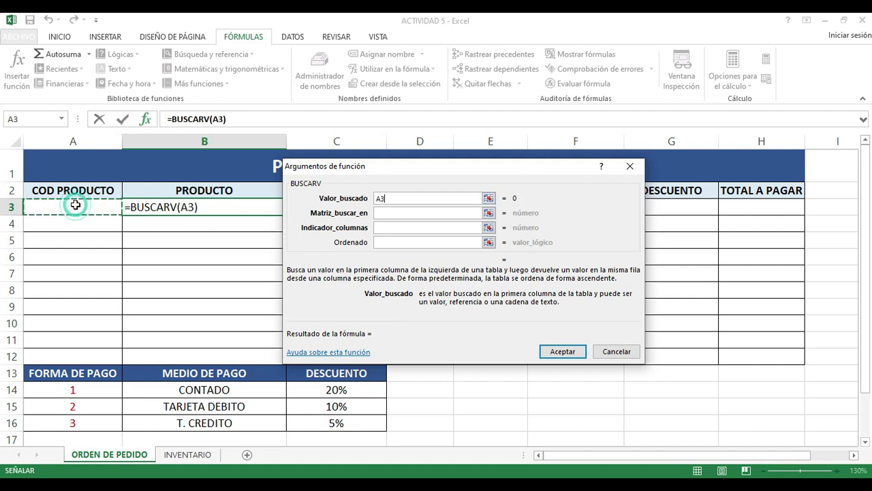
- Set the BUSCARV Matriz_buscar_en argument to columns A:C of the INVENTARIO sheet
{"action": "left_click", "coordinate": [416, 211]}
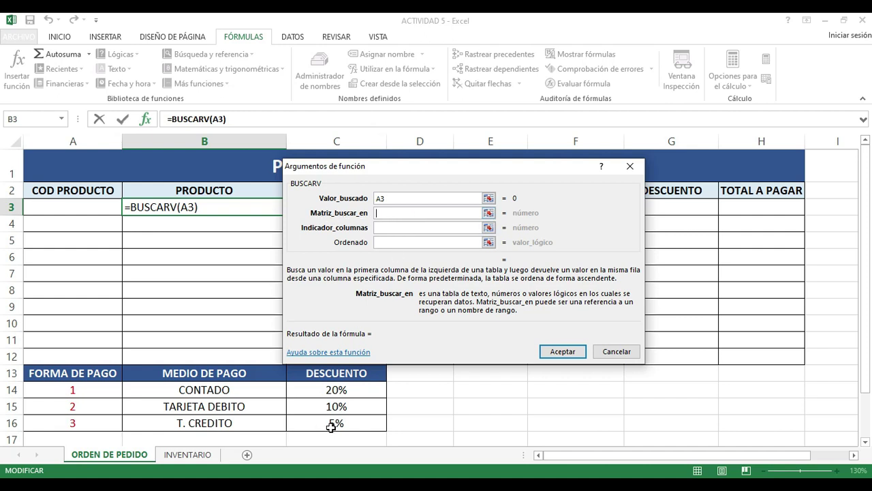
{"action": "left_click", "coordinate": [389, 214]}
{"action": "left_click", "coordinate": [382, 213]}
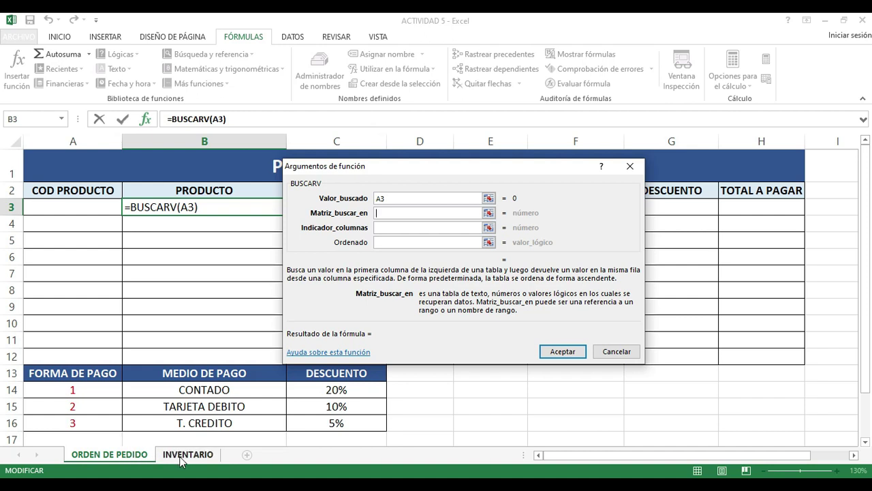
{"action": "left_click", "coordinate": [185, 454]}
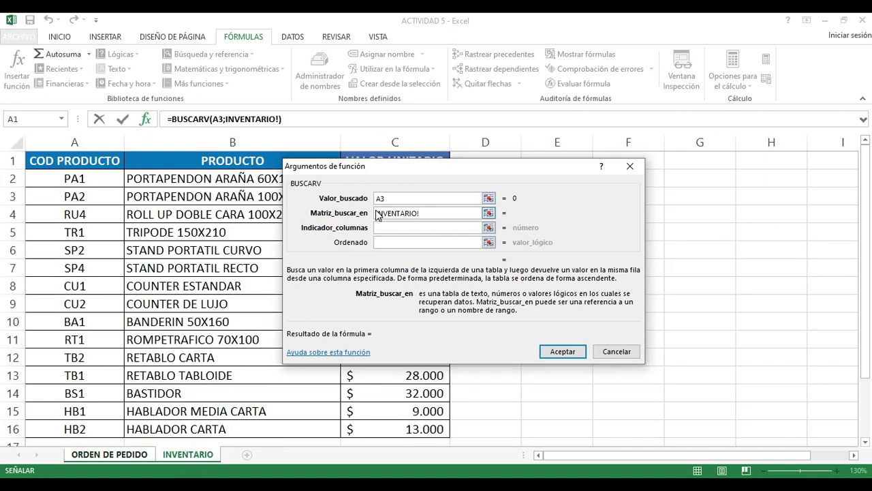
{"action": "left_click_drag", "start_coordinate": [469, 159], "coordinate": [455, 217]}
{"action": "left_click", "coordinate": [409, 271]}
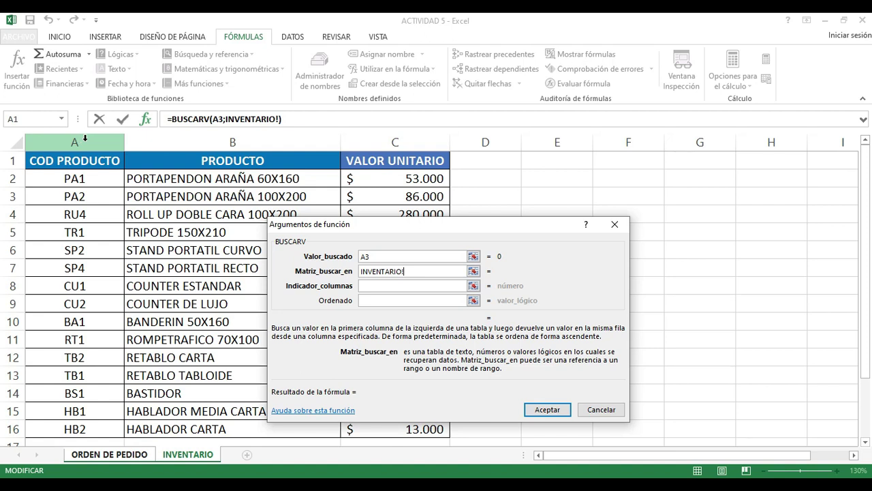
{"action": "left_click_drag", "start_coordinate": [75, 137], "coordinate": [371, 148]}
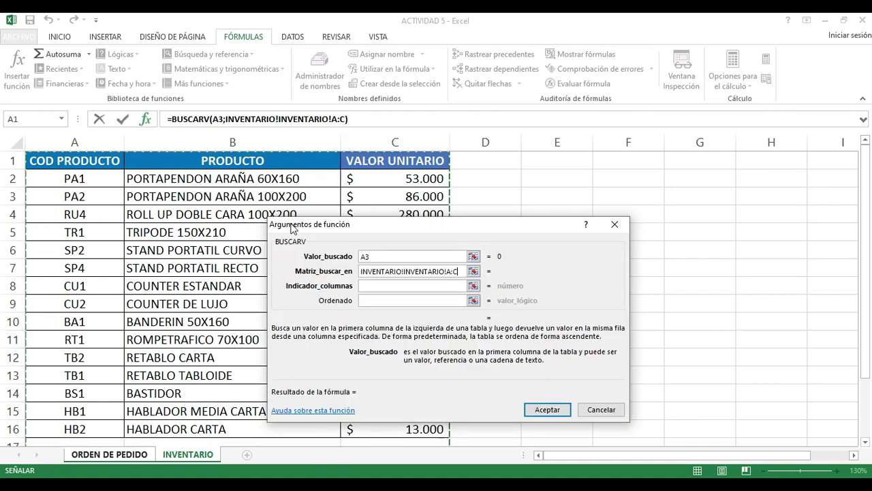
- Examine the selected columns A to C on the INVENTARIO sheet, including the empty rows below the last product
{"action": "scroll", "coordinate": [244, 262], "scroll_direction": "down", "scroll_amount": 3}
{"action": "scroll", "coordinate": [244, 262], "scroll_direction": "up", "scroll_amount": 2}
{"action": "scroll", "coordinate": [244, 263], "scroll_direction": "down", "scroll_amount": 2}
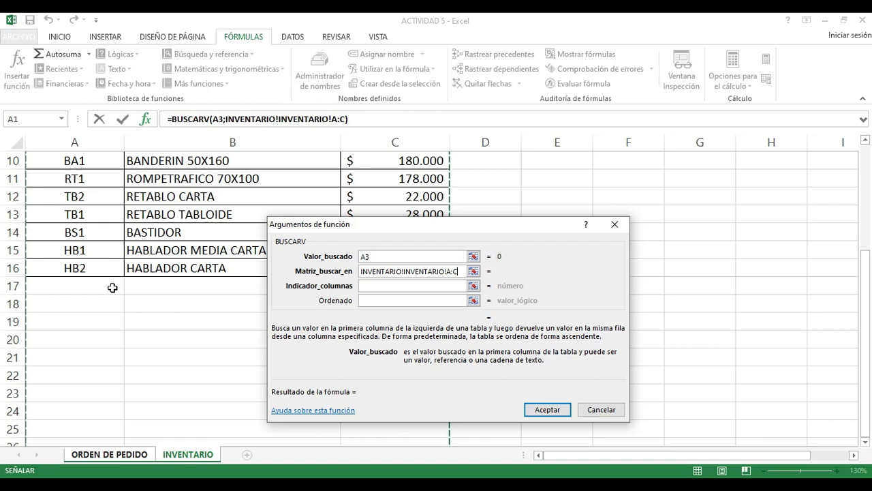
{"action": "scroll", "coordinate": [103, 288], "scroll_direction": "up", "scroll_amount": 1}
{"action": "scroll", "coordinate": [102, 330], "scroll_direction": "up", "scroll_amount": 2}
{"action": "scroll", "coordinate": [133, 334], "scroll_direction": "down", "scroll_amount": 2}
{"action": "scroll", "coordinate": [134, 335], "scroll_direction": "up", "scroll_amount": 2}
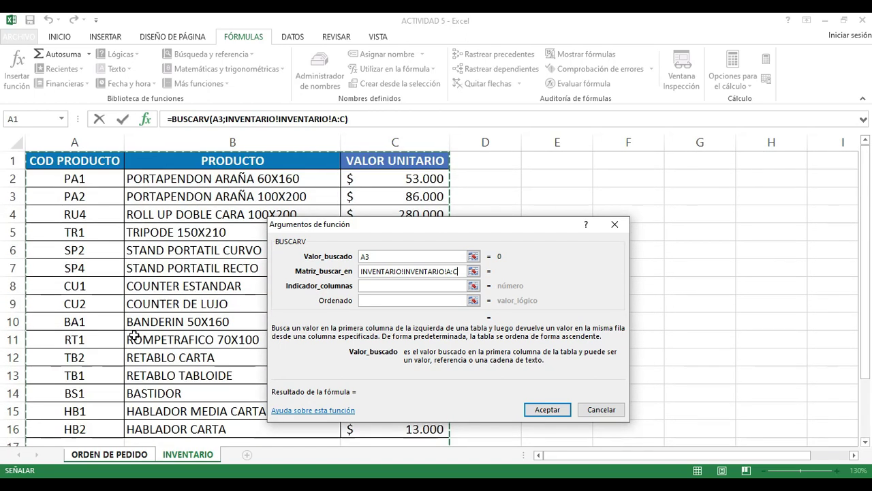
{"action": "scroll", "coordinate": [134, 335], "scroll_direction": "down", "scroll_amount": 2}
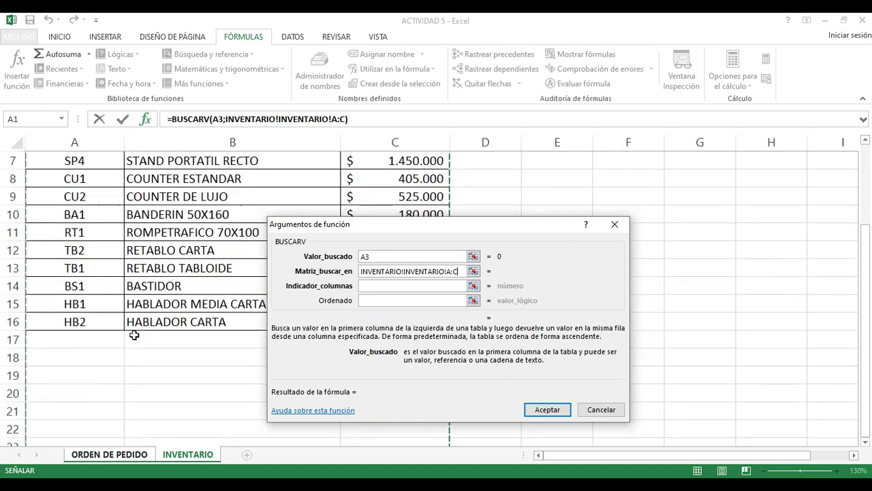
{"action": "scroll", "coordinate": [132, 334], "scroll_direction": "down", "scroll_amount": 2}
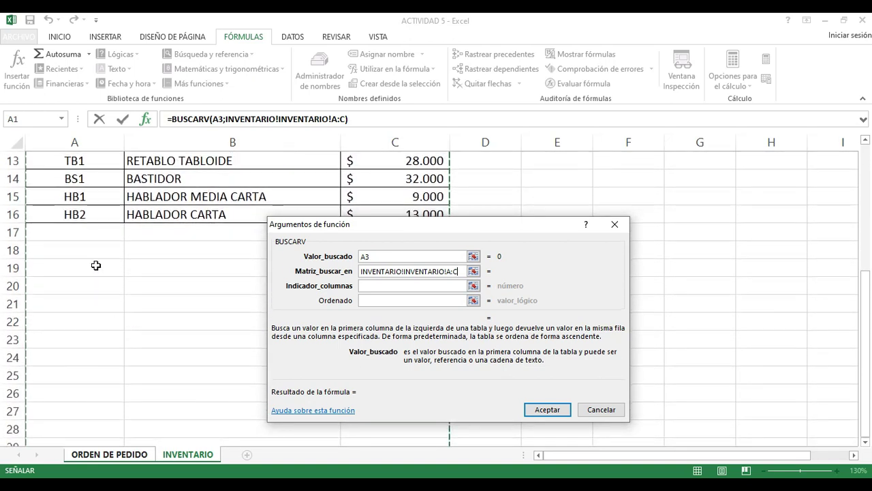
{"action": "scroll", "coordinate": [109, 409], "scroll_direction": "down", "scroll_amount": 1}
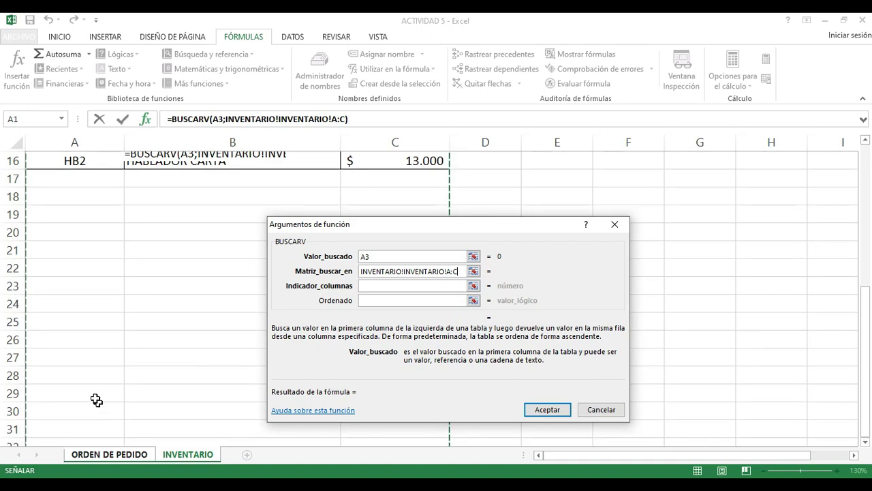
{"action": "scroll", "coordinate": [120, 358], "scroll_direction": "up", "scroll_amount": 5}
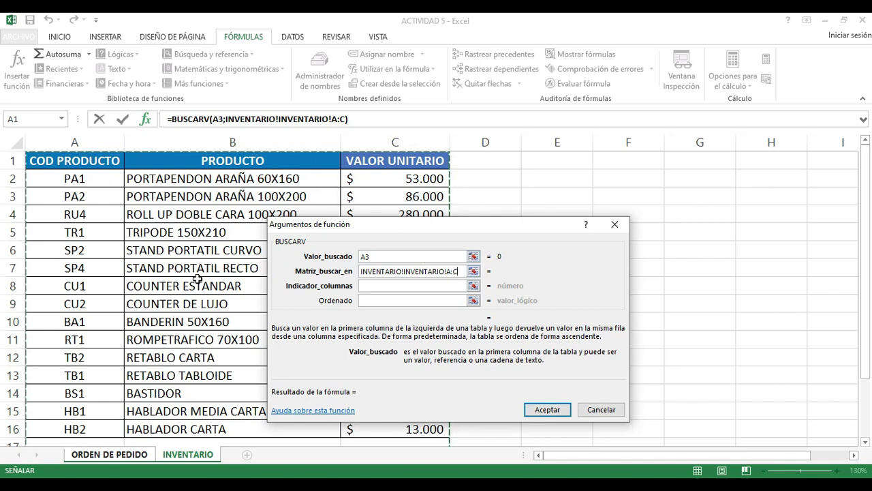
{"action": "scroll", "coordinate": [197, 279], "scroll_direction": "down", "scroll_amount": 8}
{"action": "scroll", "coordinate": [197, 279], "scroll_direction": "up", "scroll_amount": 4}
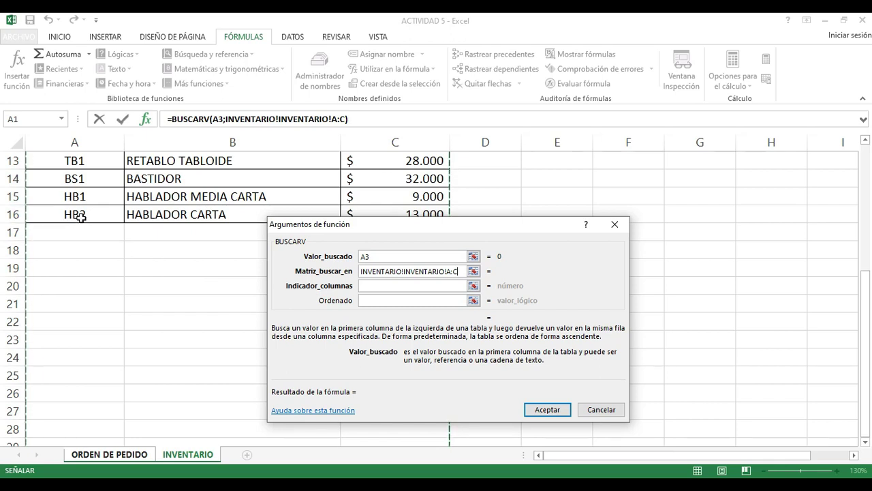
{"action": "scroll", "coordinate": [81, 218], "scroll_direction": "down", "scroll_amount": 12}
{"action": "scroll", "coordinate": [82, 219], "scroll_direction": "up", "scroll_amount": 5}
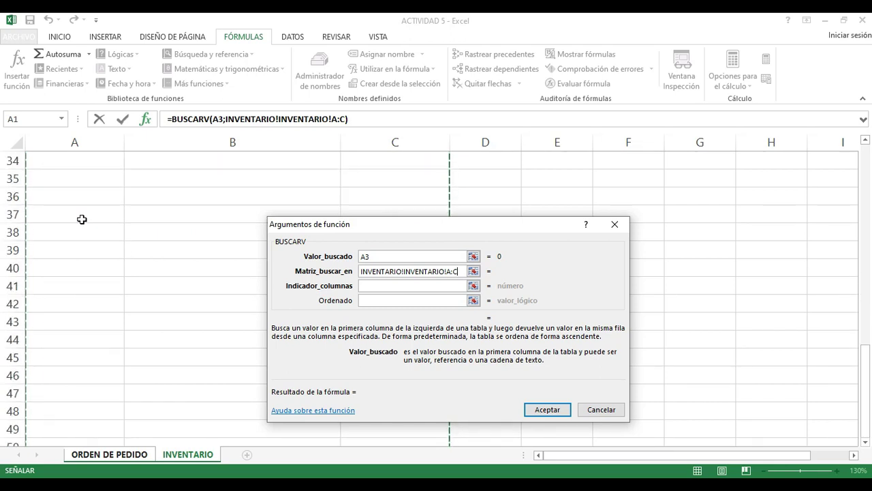
{"action": "scroll", "coordinate": [81, 218], "scroll_direction": "up", "scroll_amount": 11}
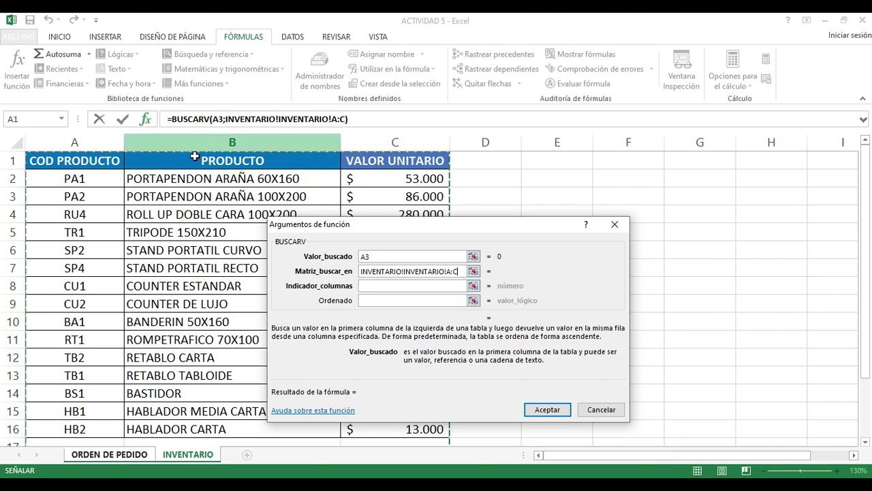
- Set the BUSCARV Indicador_columnas argument to 2 and the Ordenado argument to 0
{"action": "left_click", "coordinate": [384, 287]}
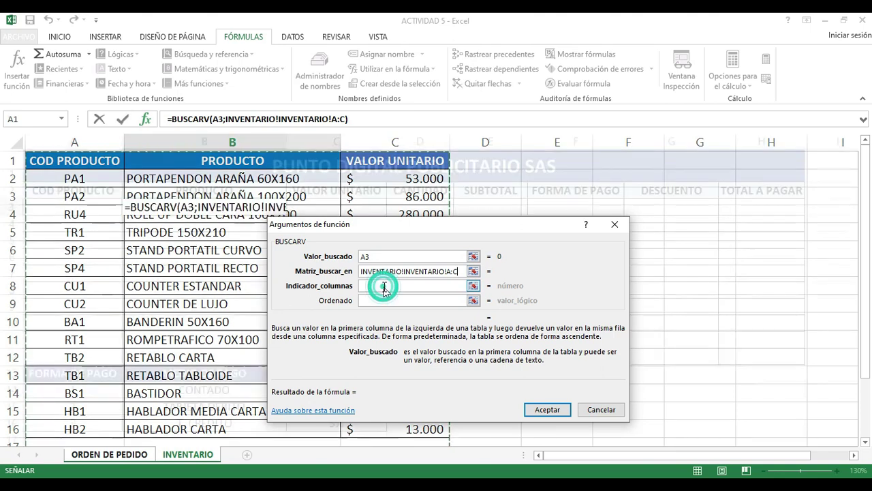
{"action": "type", "text": "2"}
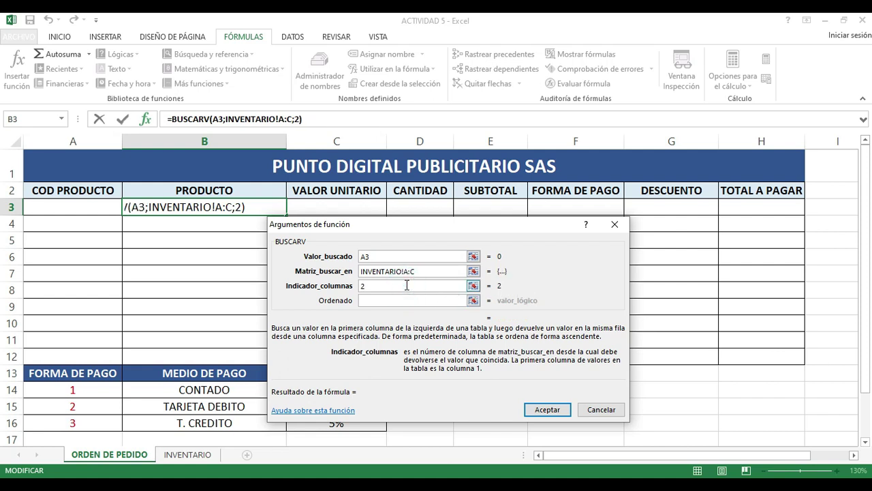
{"action": "left_click", "coordinate": [398, 301]}
{"action": "left_click", "coordinate": [394, 300]}
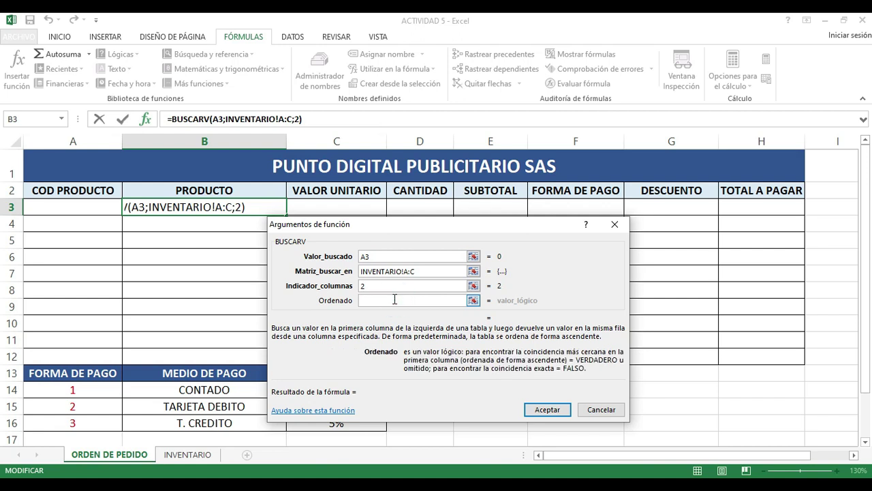
{"action": "type", "text": "0"}
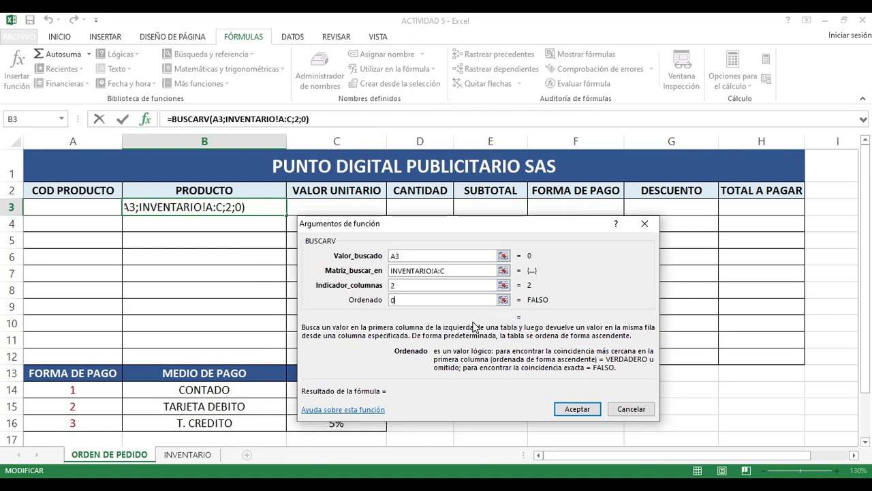
{"action": "left_click_drag", "start_coordinate": [516, 225], "coordinate": [505, 167]}
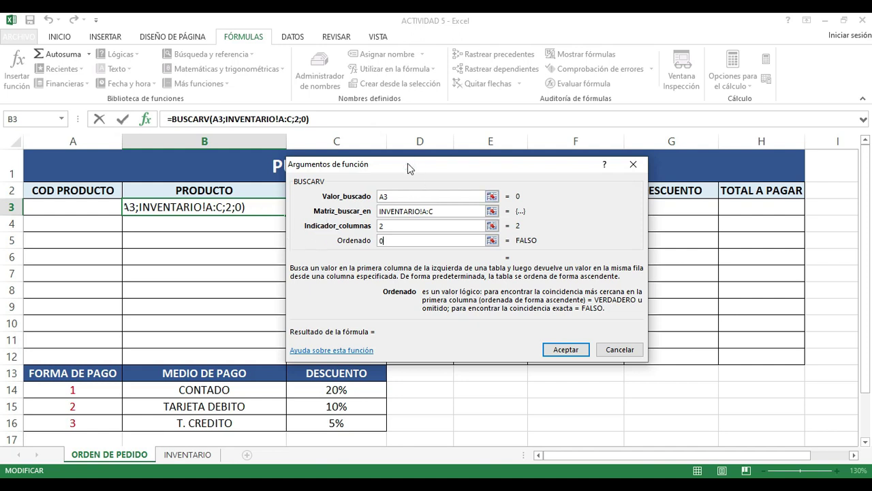
{"action": "left_click_drag", "start_coordinate": [408, 163], "coordinate": [395, 169]}
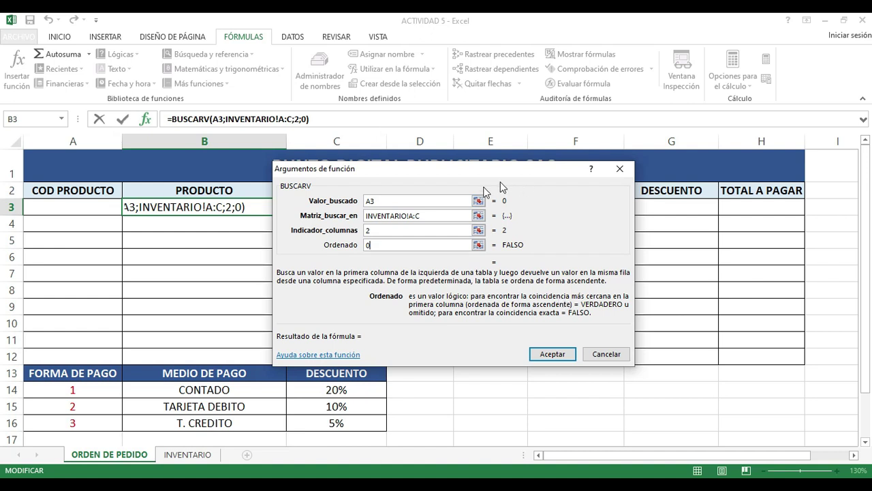
{"action": "left_click", "coordinate": [430, 231]}
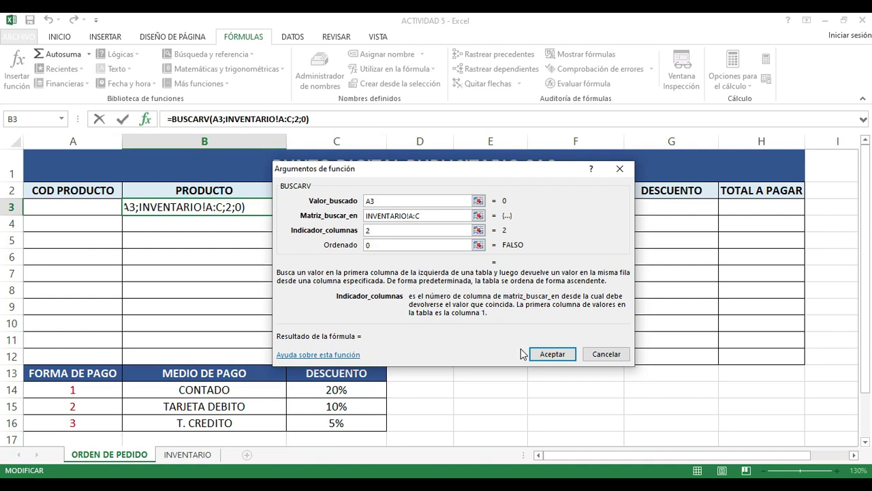
{"action": "left_click", "coordinate": [433, 218]}
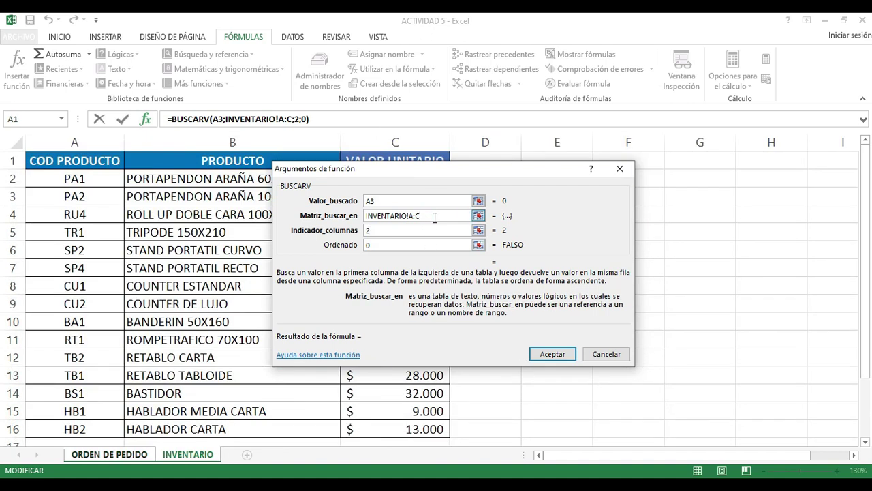
{"action": "type", "text": "9"}
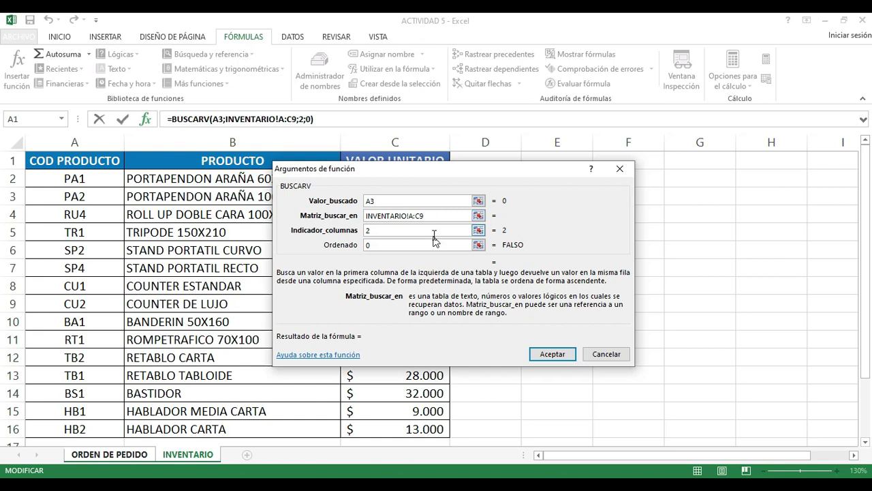
{"action": "left_click", "coordinate": [434, 231]}
{"action": "left_click", "coordinate": [432, 214]}
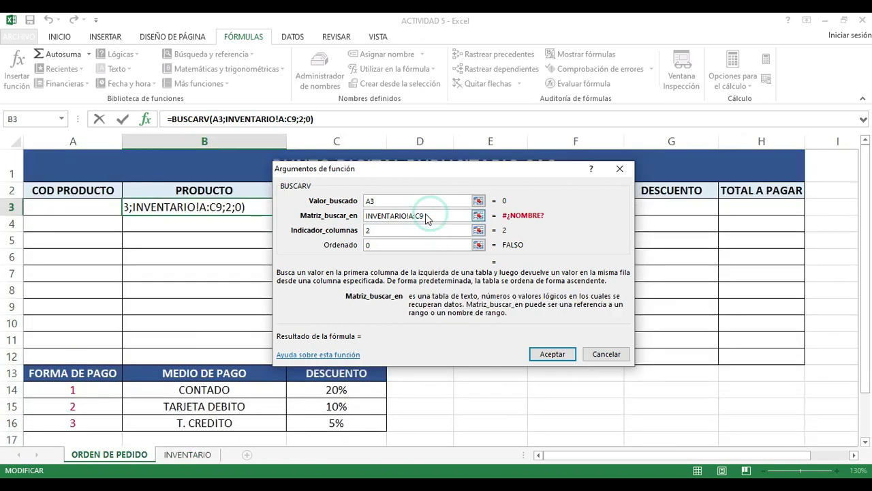
{"action": "left_click", "coordinate": [422, 215]}
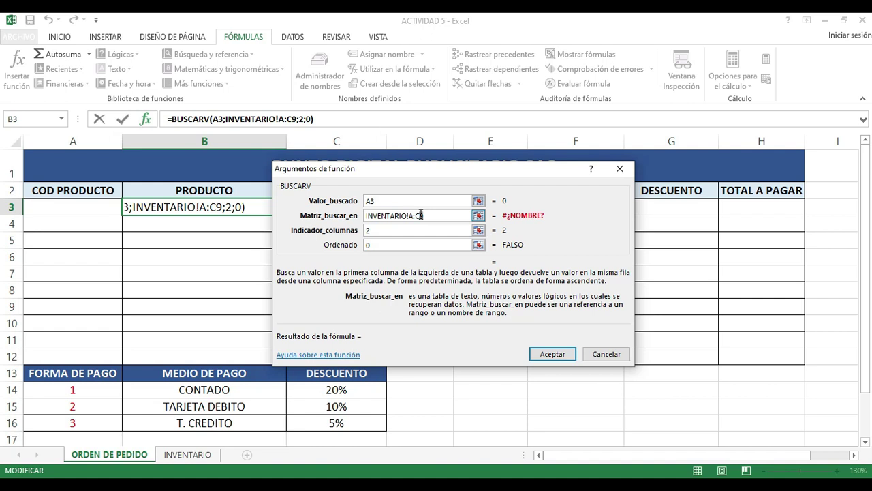
{"action": "key", "text": "Delete"}
- Accept the completed BUSCARV arguments to enter the formula in the PRODUCTO cell B3
{"action": "left_click", "coordinate": [434, 230]}
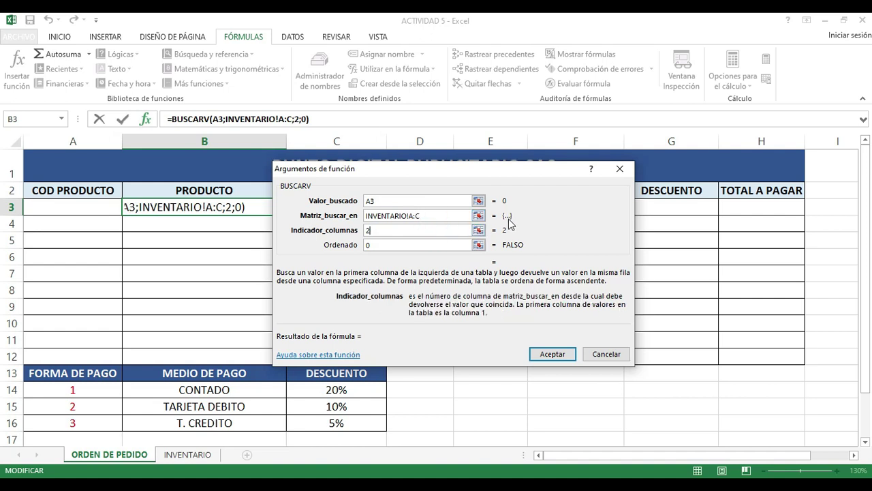
{"action": "left_click", "coordinate": [552, 355]}
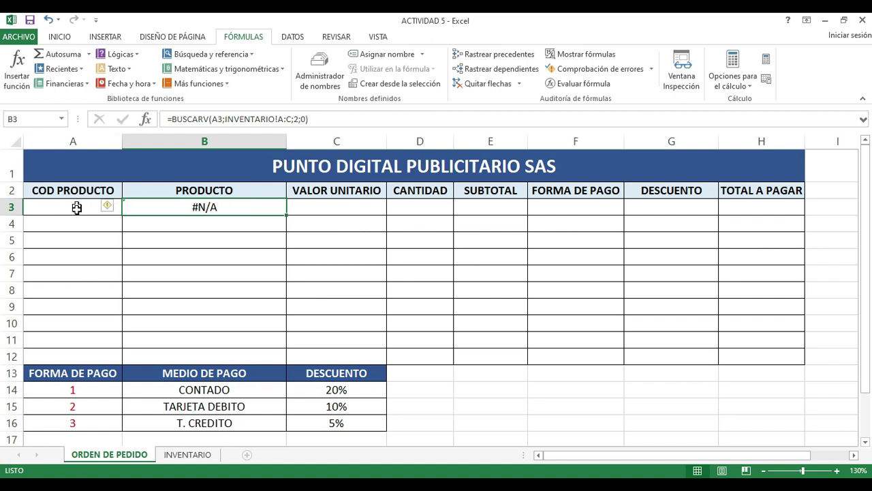
- Enter product code RU4 from the INVENTARIO sheet in COD PRODUCTO cell A3 to test the PRODUCTO lookup in B3
{"action": "left_click", "coordinate": [188, 455]}
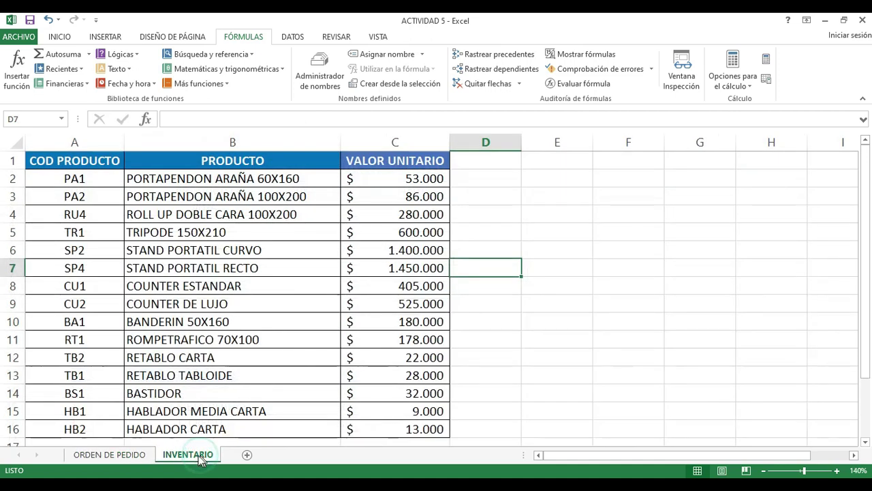
{"action": "left_click", "coordinate": [90, 214]}
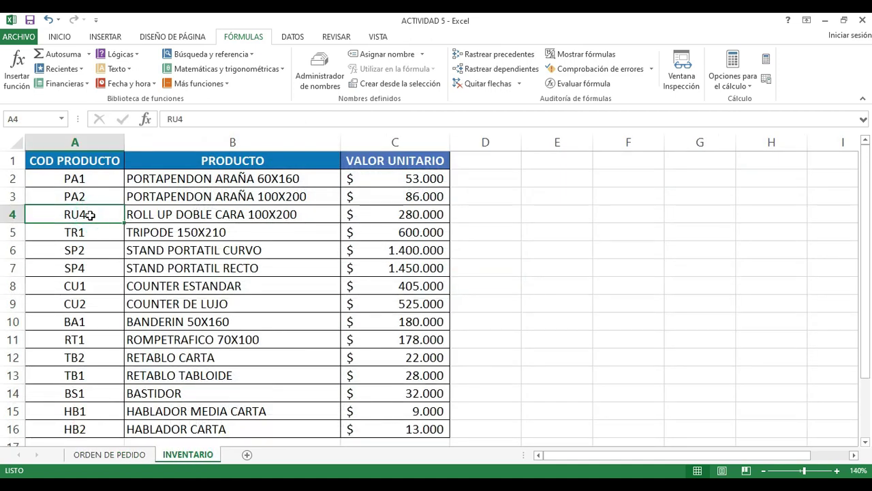
{"action": "left_click", "coordinate": [130, 455]}
{"action": "left_click", "coordinate": [68, 206]}
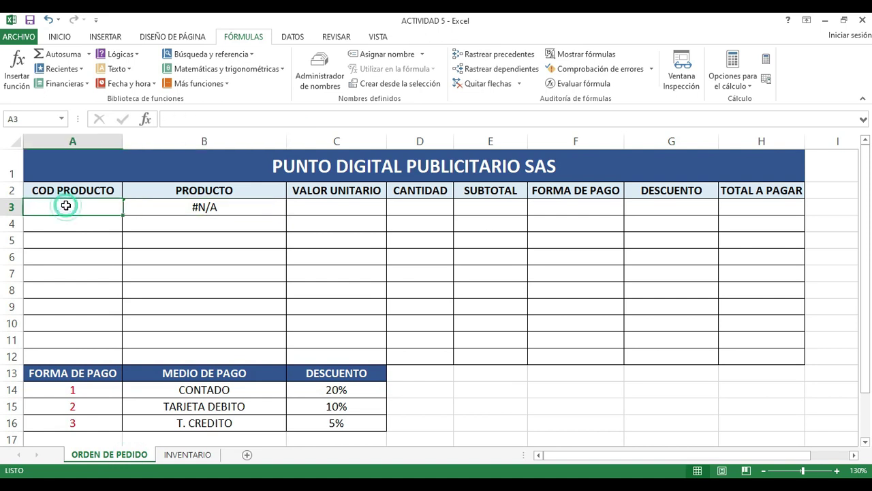
{"action": "type", "text": "RU4"}
{"action": "key", "text": "Return"}
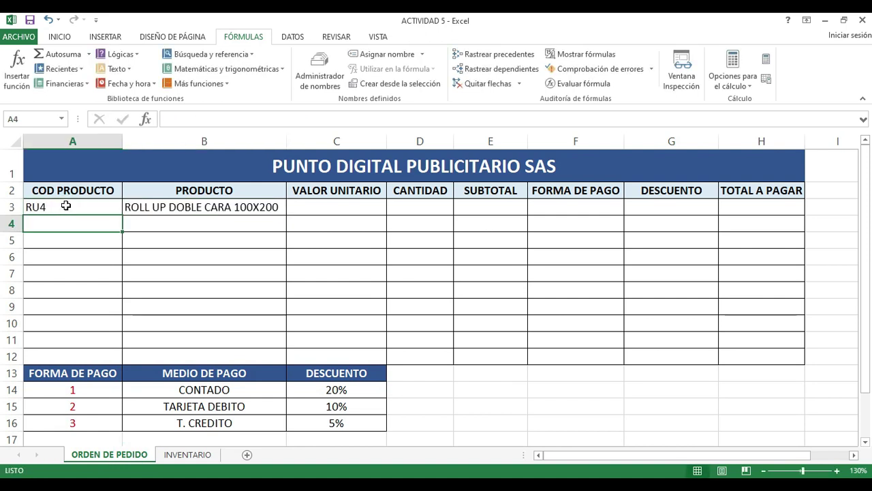
{"action": "left_click", "coordinate": [156, 207]}
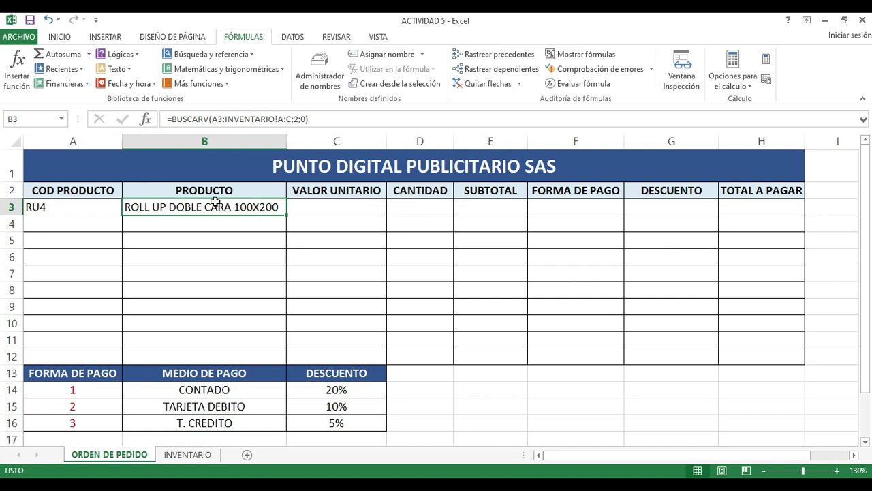
- Replace the product code in A3 of ORDEN DE PEDIDO with CU2, a code listed on the INVENTARIO sheet
{"action": "left_click", "coordinate": [190, 454]}
{"action": "left_click", "coordinate": [115, 455]}
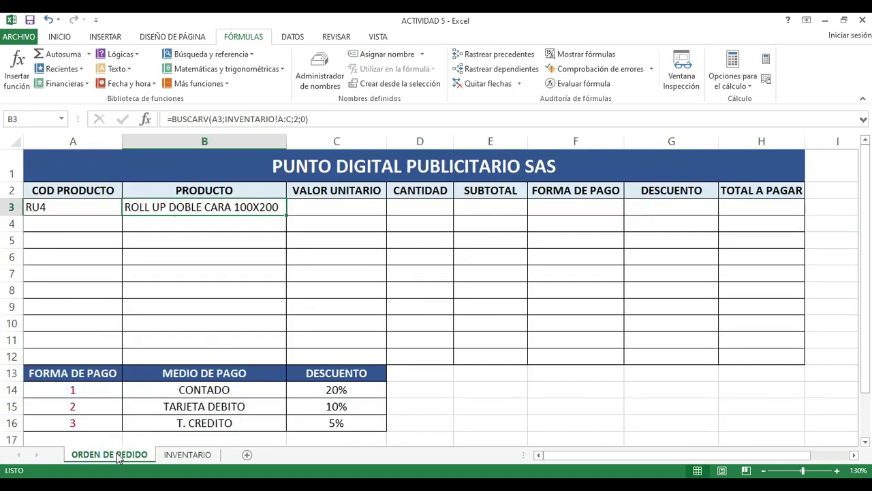
{"action": "left_click", "coordinate": [60, 207]}
{"action": "type", "text": "CU2"}
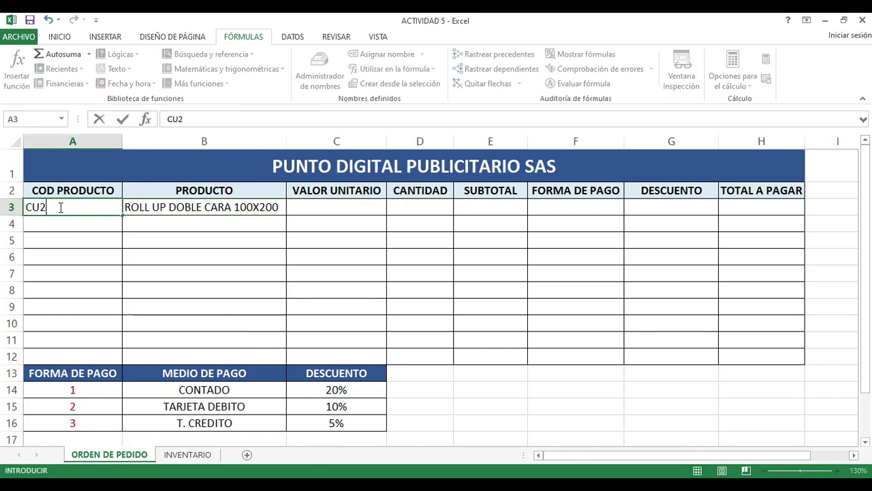
{"action": "key", "text": "Return"}
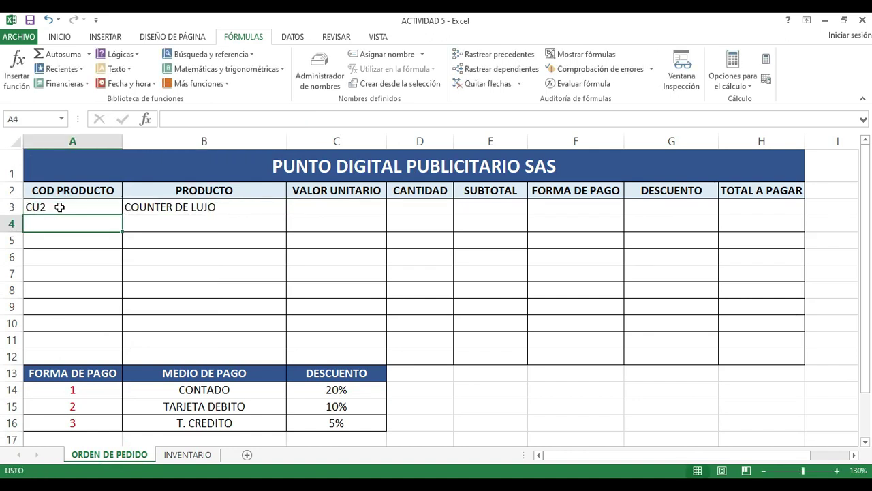
- Look up another code on the INVENTARIO sheet and change the product code in A3 of ORDEN DE PEDIDO to BS1
{"action": "left_click", "coordinate": [60, 208]}
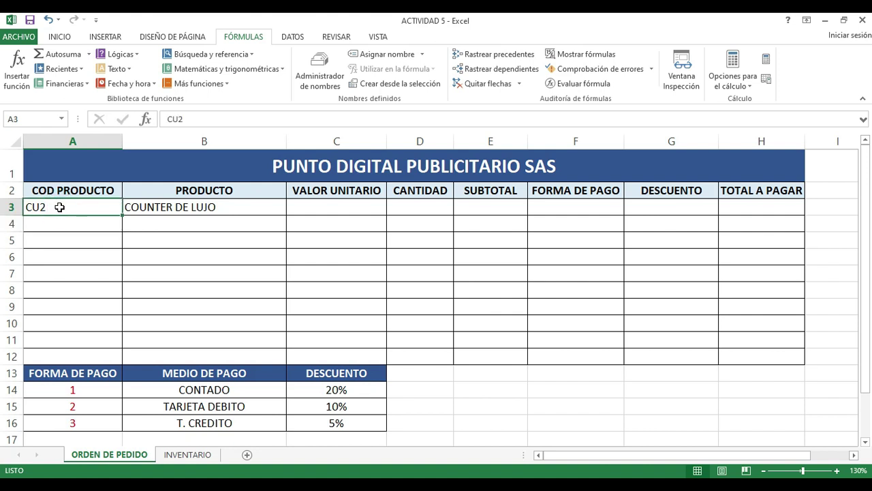
{"action": "left_click", "coordinate": [195, 457]}
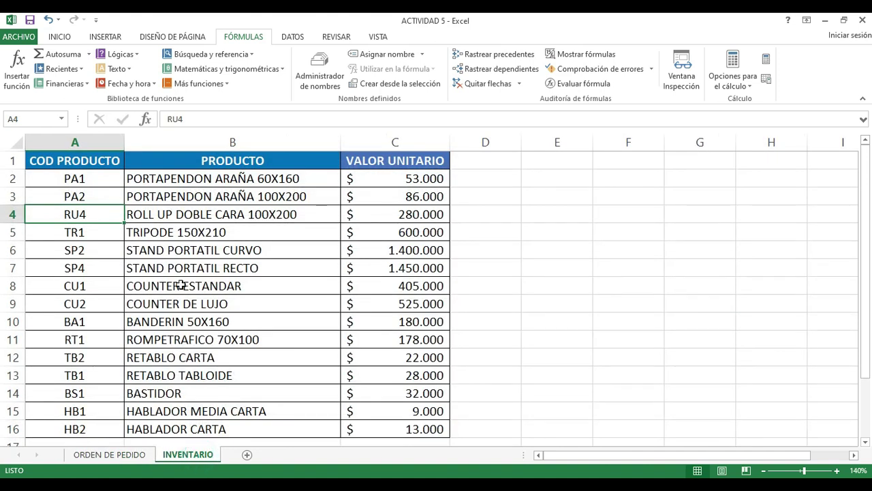
{"action": "left_click", "coordinate": [136, 465]}
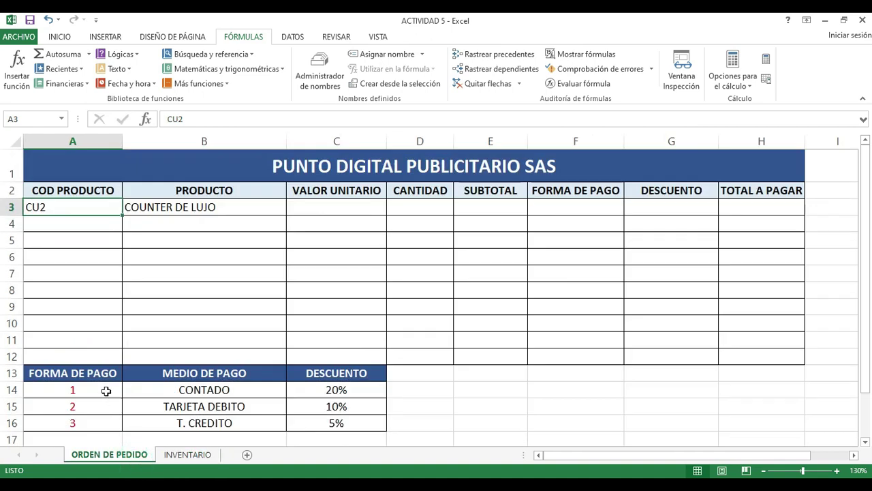
{"action": "type", "text": "BS1"}
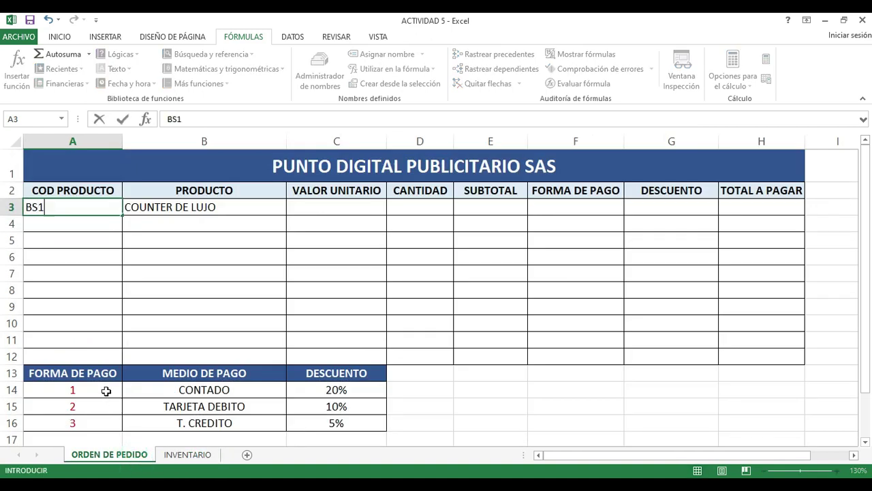
{"action": "key", "text": "Return"}
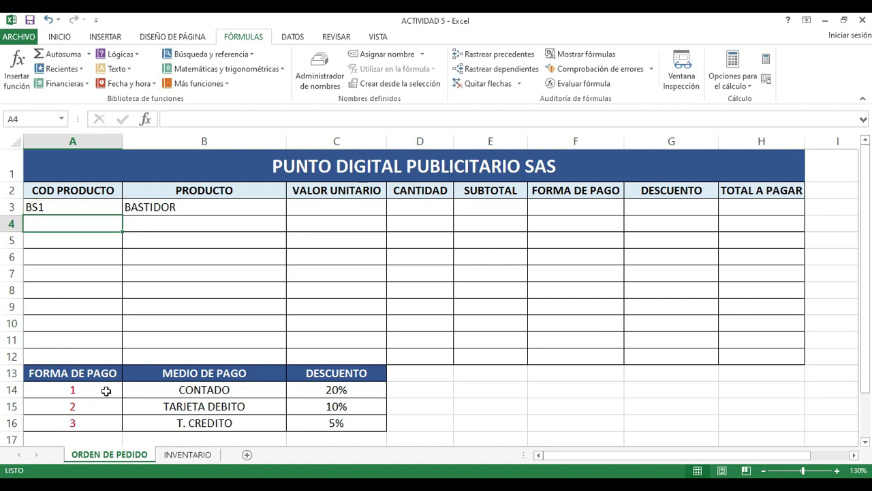
- Set the product code in cell A3 back to RU4
{"action": "left_click", "coordinate": [72, 205]}
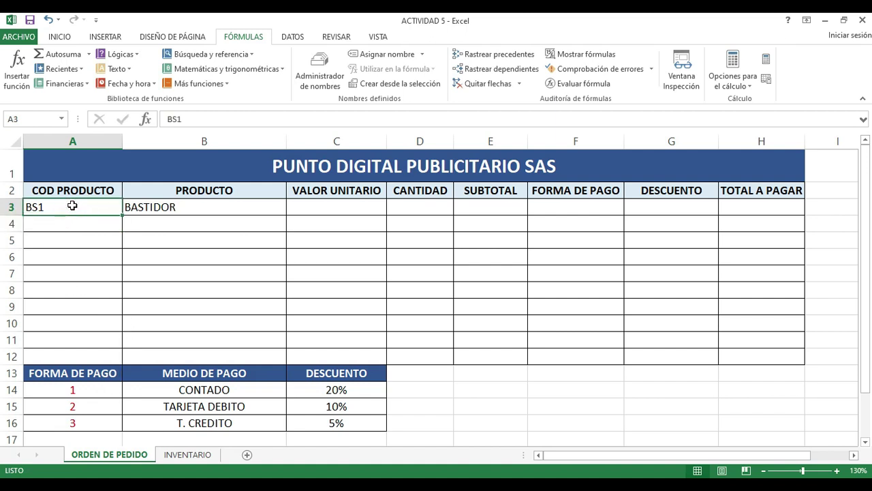
{"action": "type", "text": "RU4"}
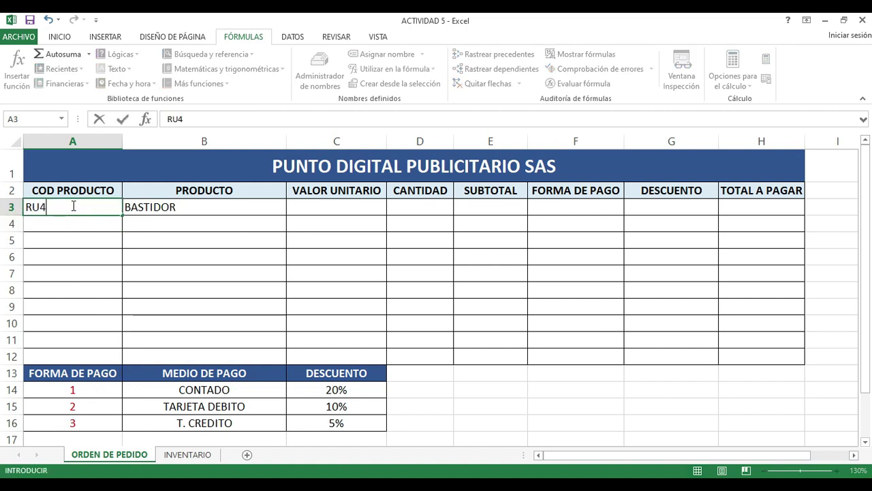
{"action": "key", "text": "Return"}
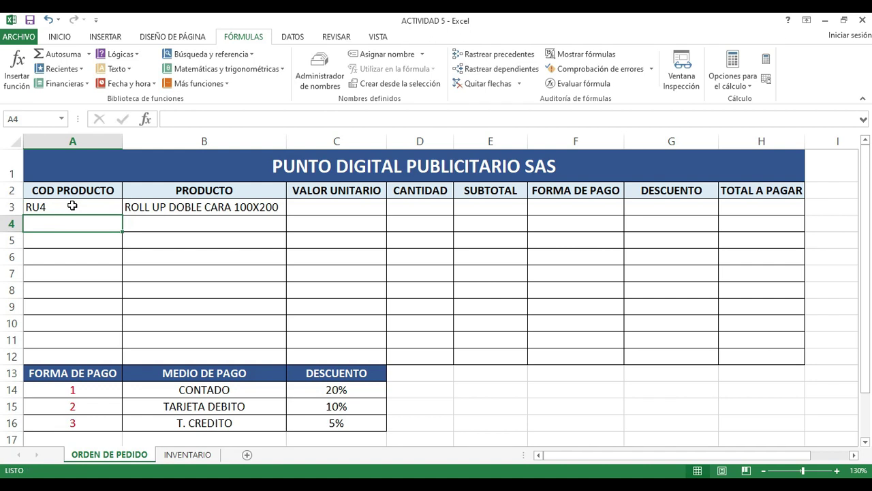
- Start a BUSCARV function in the VALOR UNITARIO cell C3 with A3 as the Valor_buscado argument
{"action": "left_click", "coordinate": [358, 204]}
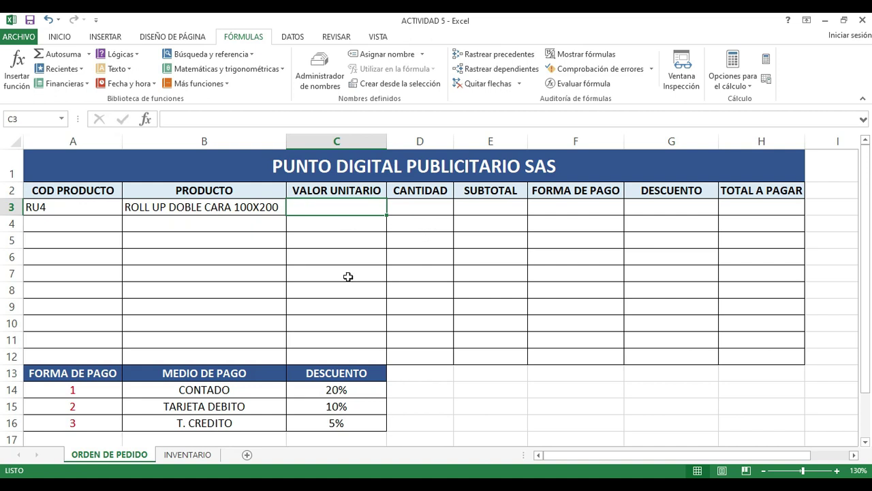
{"action": "left_click", "coordinate": [183, 204]}
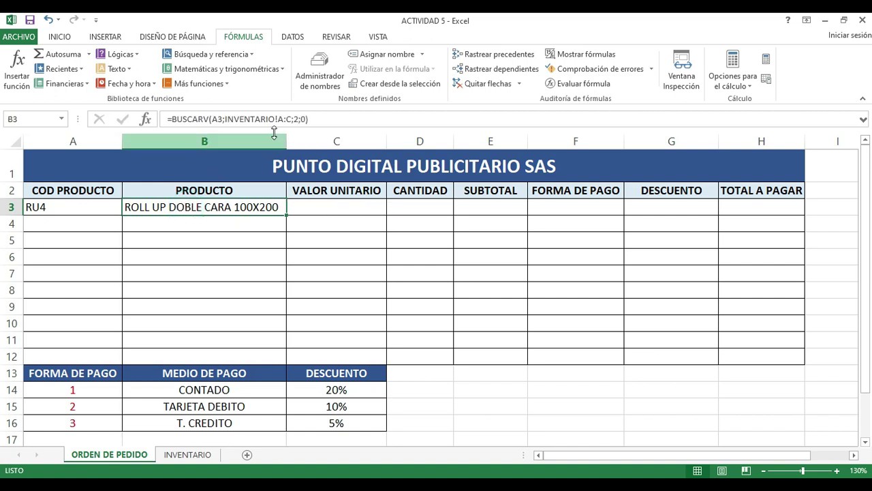
{"action": "left_click", "coordinate": [294, 119]}
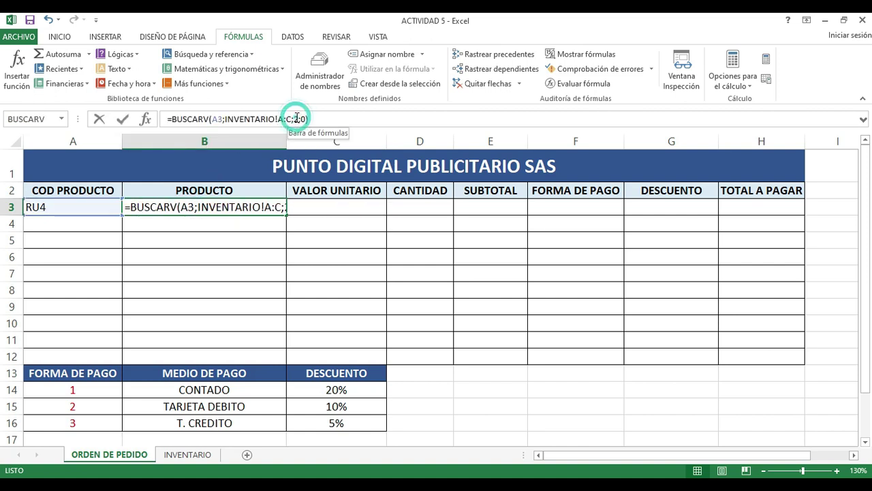
{"action": "key", "text": "Tab"}
{"action": "left_click", "coordinate": [229, 34]}
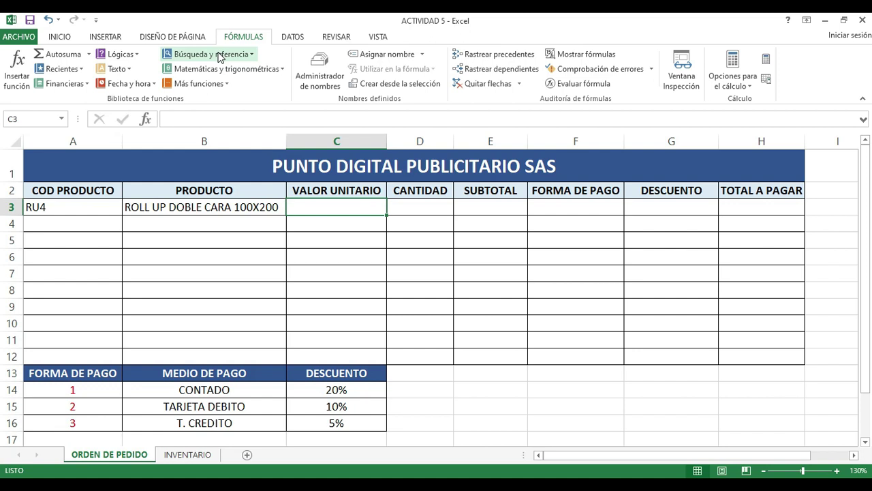
{"action": "left_click", "coordinate": [220, 54]}
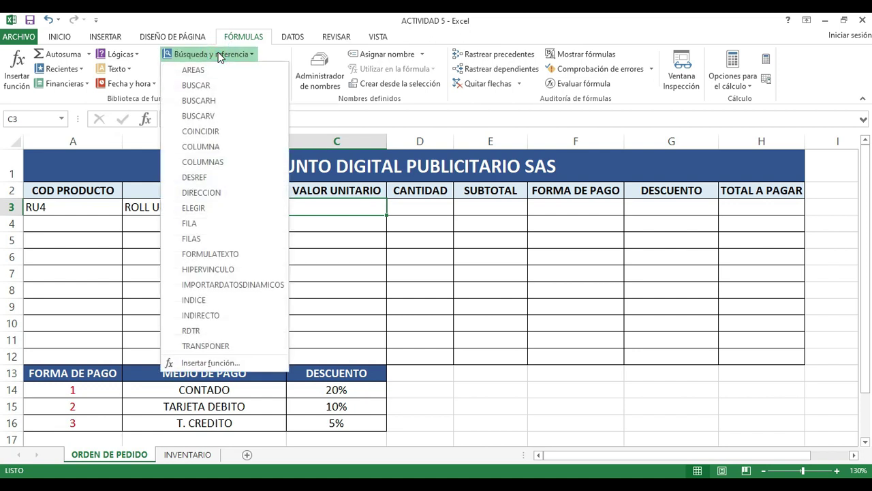
{"action": "left_click", "coordinate": [212, 116]}
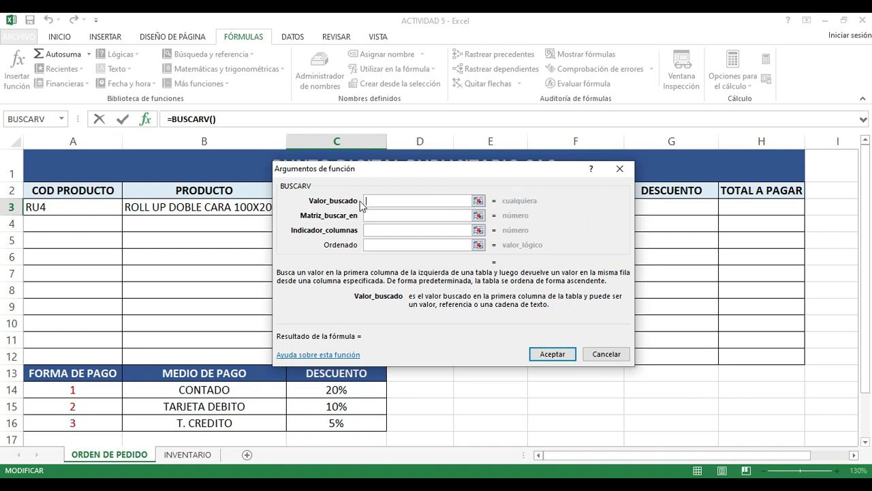
{"action": "left_click", "coordinate": [95, 211]}
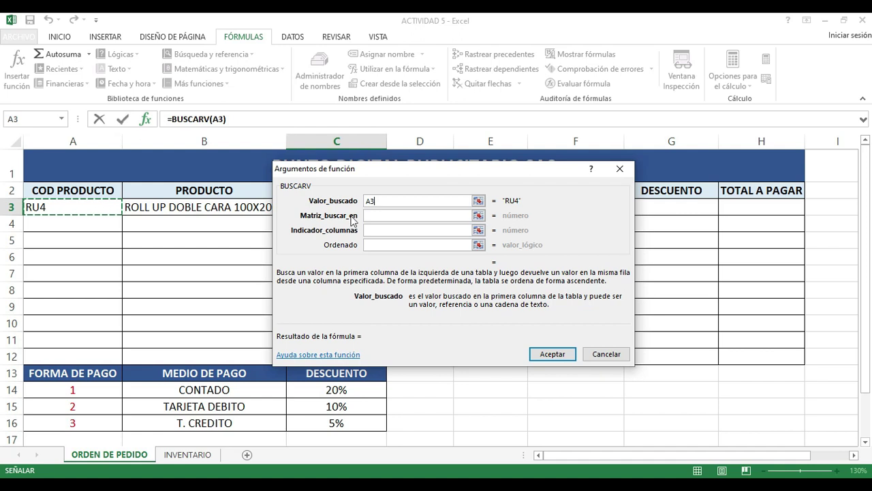
- Set the Matriz_buscar_en argument of the C3 lookup to columns A:C of the INVENTARIO sheet
{"action": "left_click", "coordinate": [396, 216]}
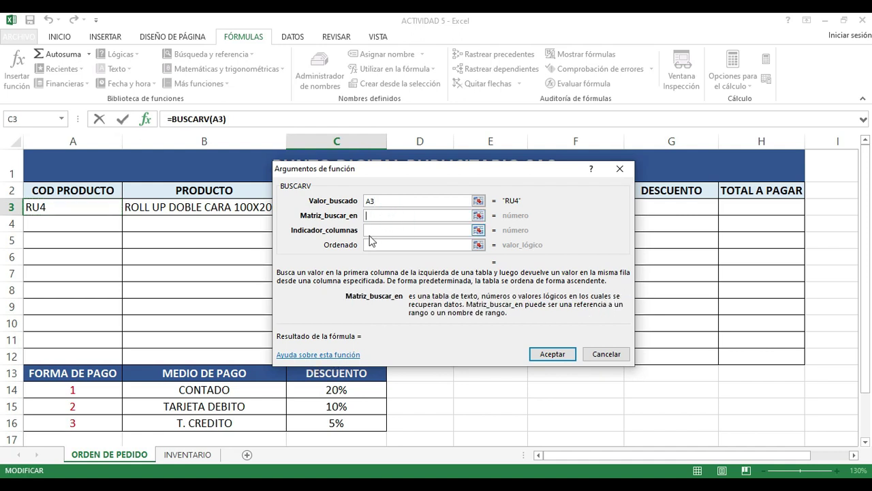
{"action": "left_click", "coordinate": [200, 462]}
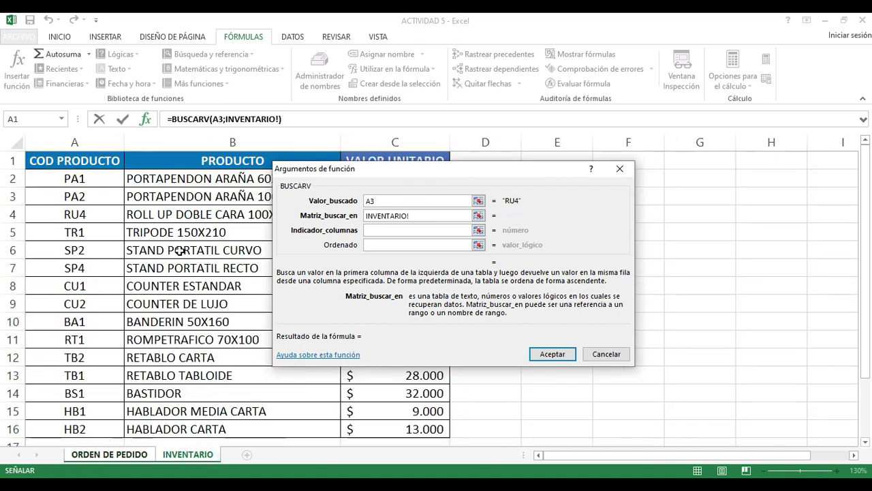
{"action": "left_click", "coordinate": [93, 146]}
{"action": "left_click_drag", "start_coordinate": [92, 146], "coordinate": [395, 142]}
- Set Indicador_columnas to 3 and Ordenado to 0, and accept the BUSCARV formula in C3
{"action": "left_click", "coordinate": [419, 230]}
{"action": "left_click", "coordinate": [421, 231]}
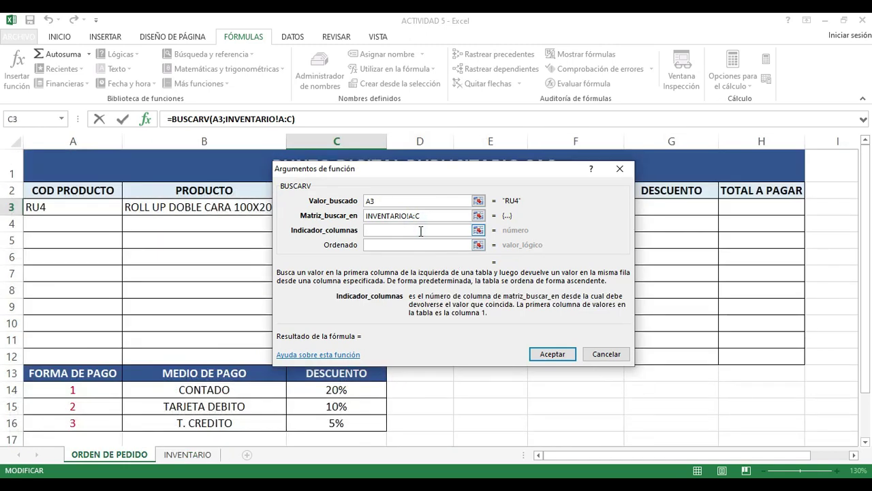
{"action": "type", "text": "3"}
{"action": "left_click", "coordinate": [424, 243]}
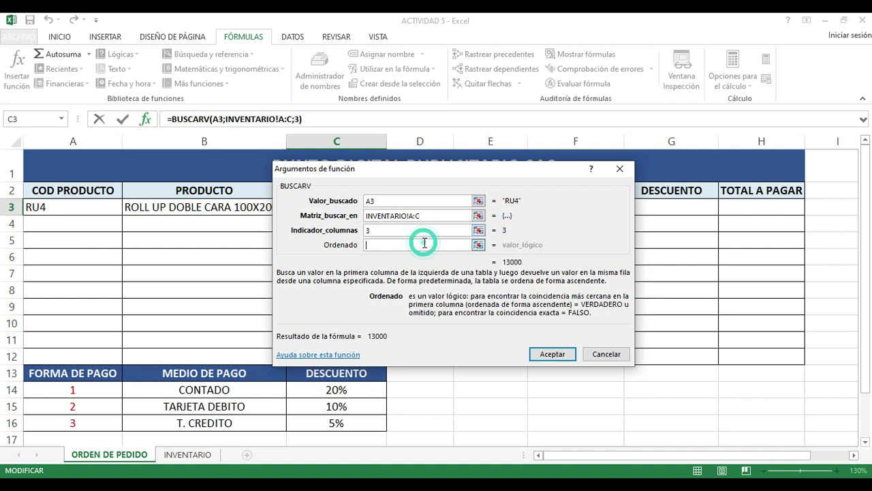
{"action": "type", "text": "0"}
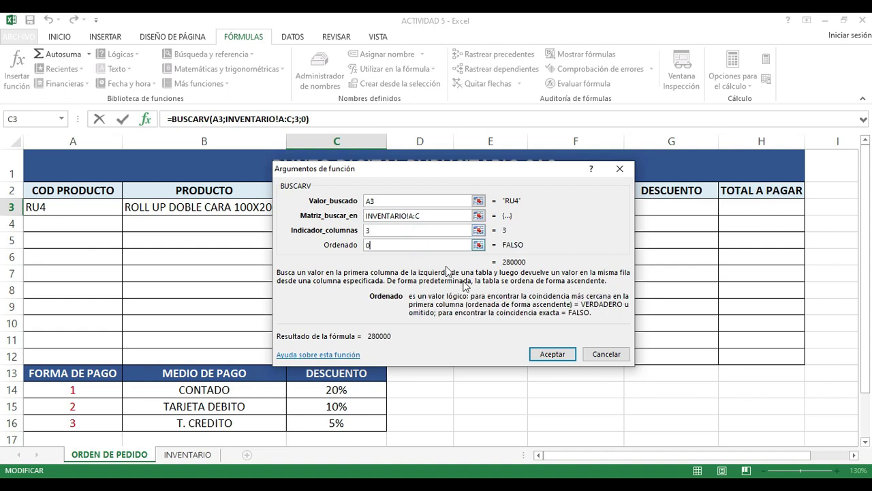
{"action": "left_click", "coordinate": [554, 354]}
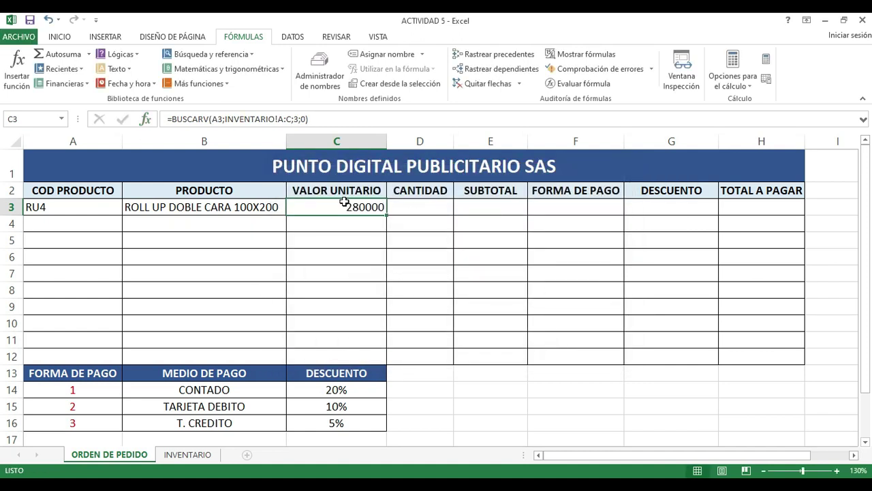
- Examine how the product code in A3 feeds the BUSCARV formulas in B3 and C3
{"action": "left_click", "coordinate": [82, 202]}
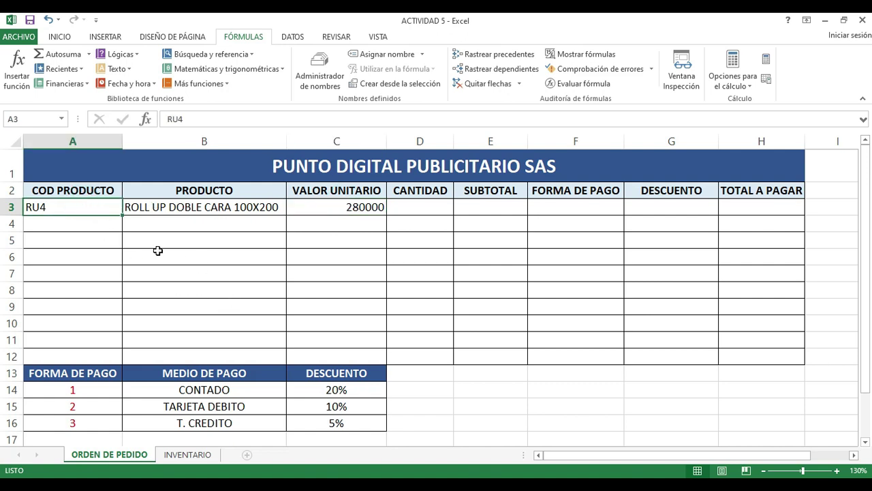
{"action": "left_click", "coordinate": [205, 208]}
{"action": "left_click", "coordinate": [74, 208]}
{"action": "left_click", "coordinate": [159, 209]}
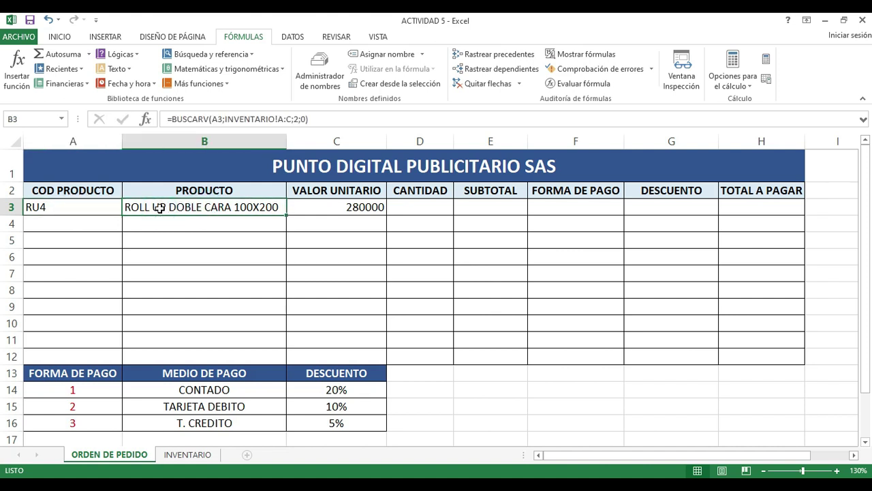
{"action": "left_click", "coordinate": [349, 210]}
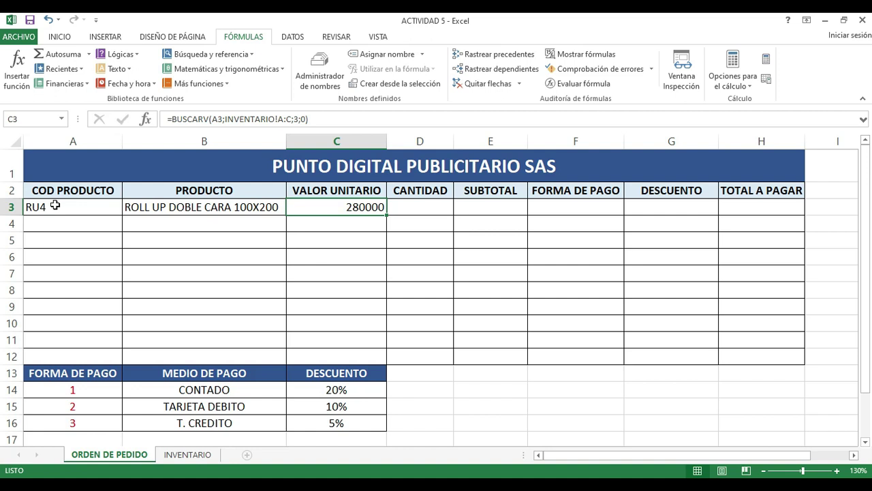
- Check the product codes on the INVENTARIO sheet and test the lookups with code TB2 in A3 of ORDEN DE PEDIDO
{"action": "left_click", "coordinate": [60, 203]}
{"action": "left_click", "coordinate": [193, 455]}
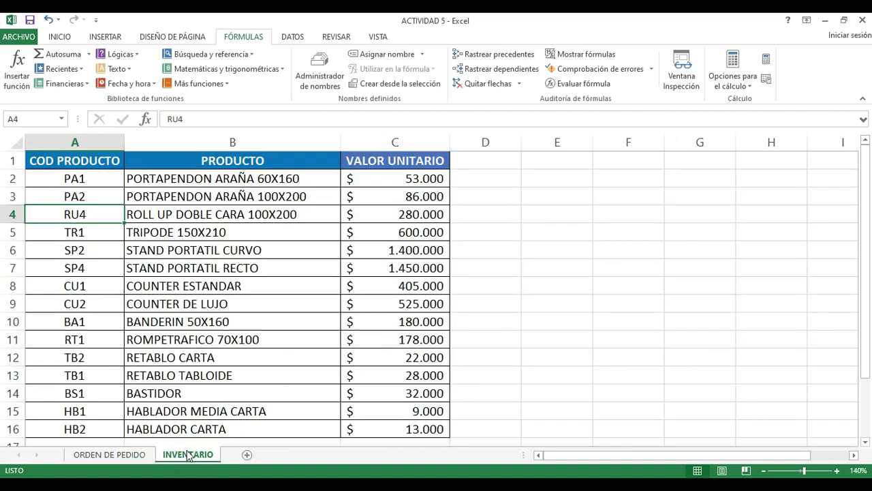
{"action": "left_click", "coordinate": [119, 455]}
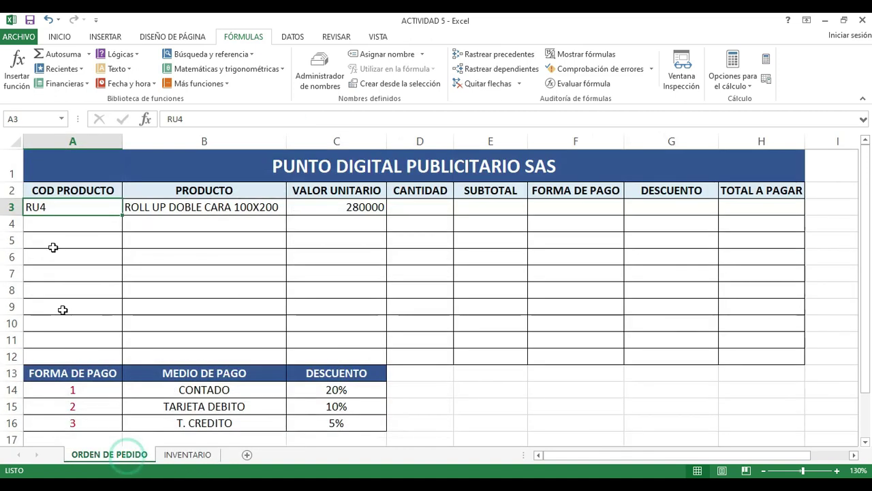
{"action": "type", "text": "TB2"}
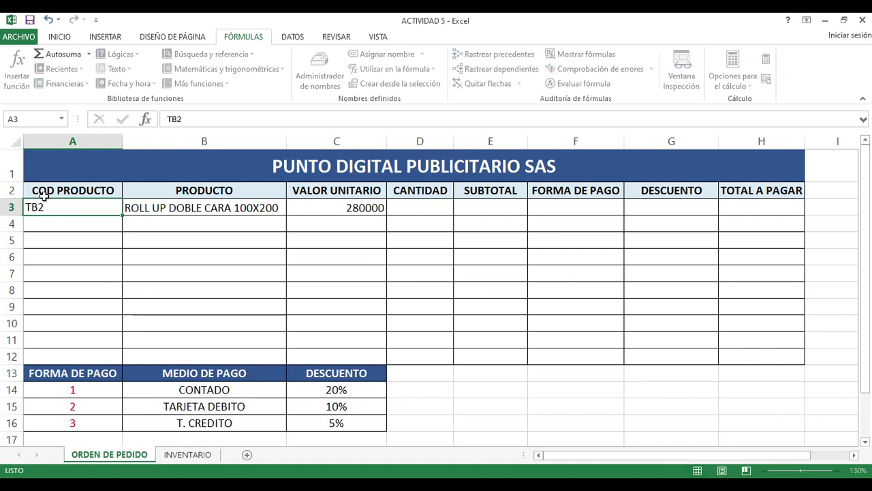
{"action": "key", "text": "Return"}
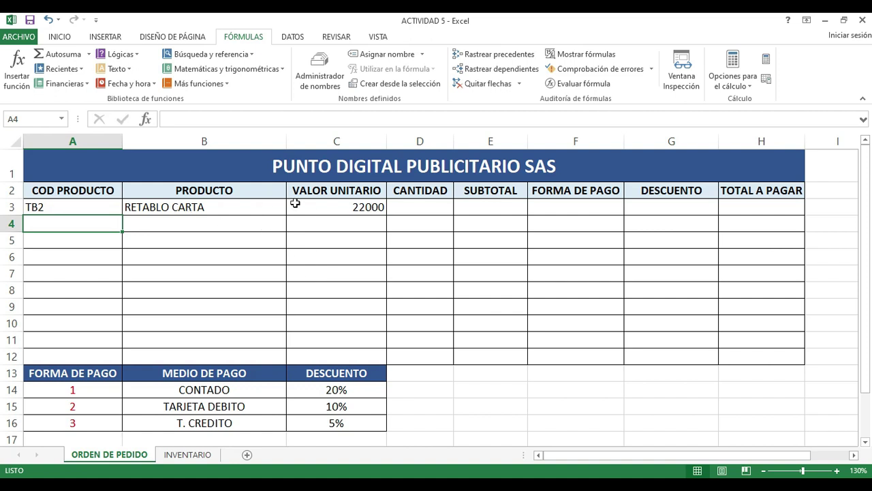
- Test the BUSCARV formulas in row 3 with product code HB1 in A3
{"action": "left_click", "coordinate": [98, 208]}
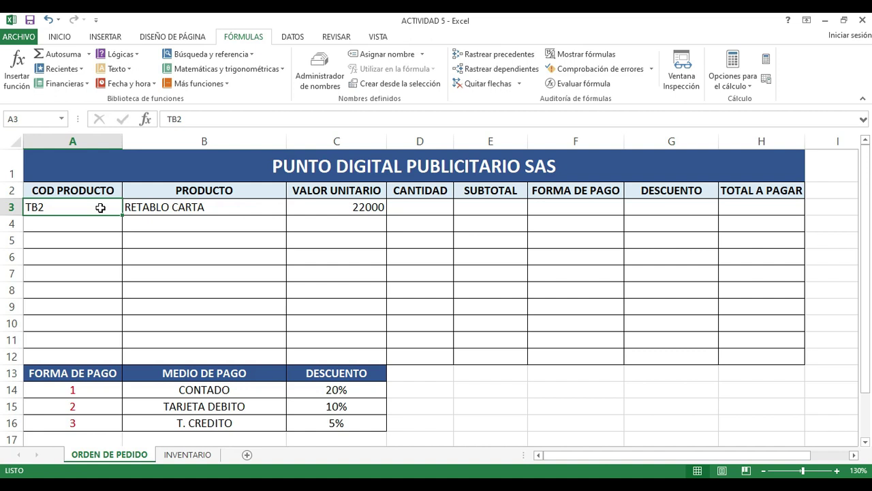
{"action": "type", "text": "HB1"}
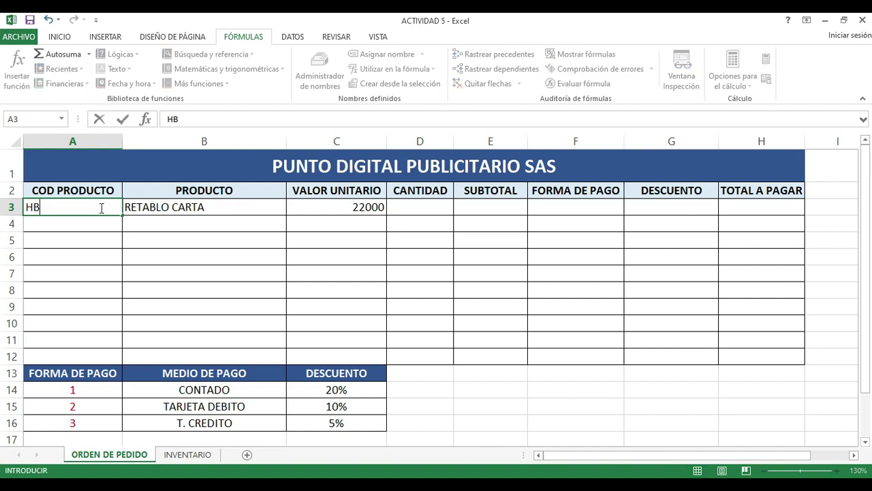
{"action": "key", "text": "Return"}
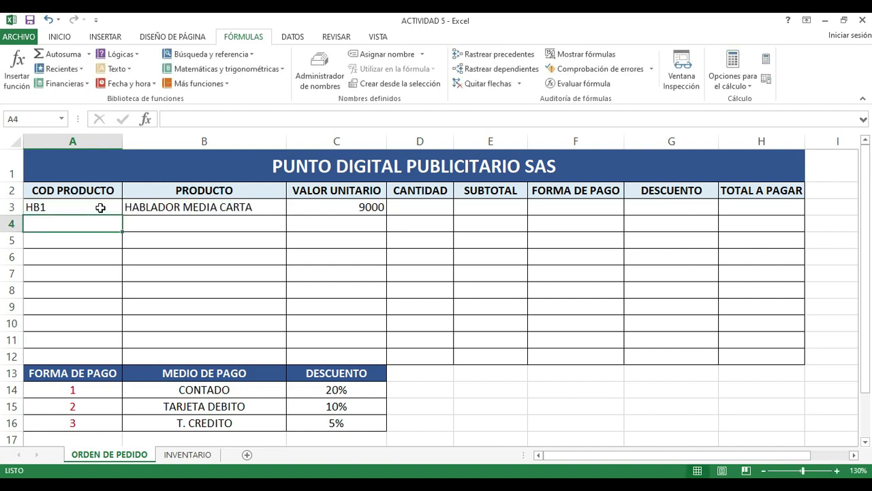
- Test the lookups with the nonexistent product code Y in A3 and clear that cell
{"action": "left_click", "coordinate": [100, 207]}
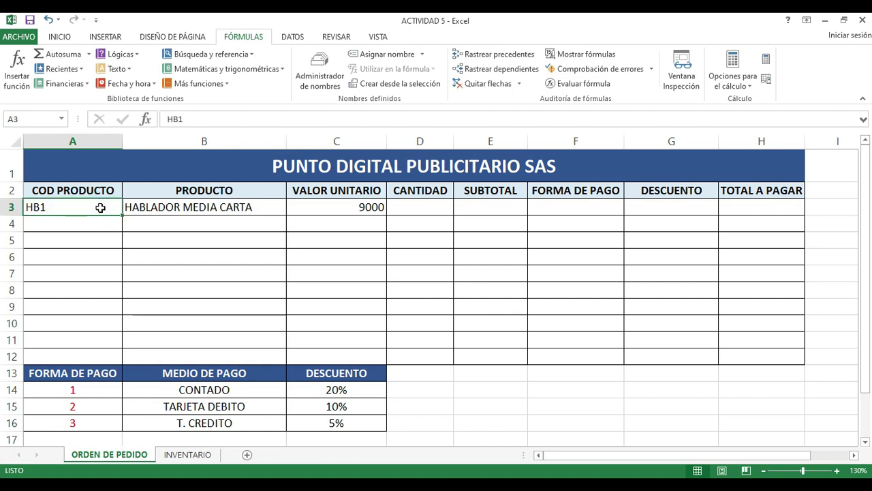
{"action": "type", "text": "Y"}
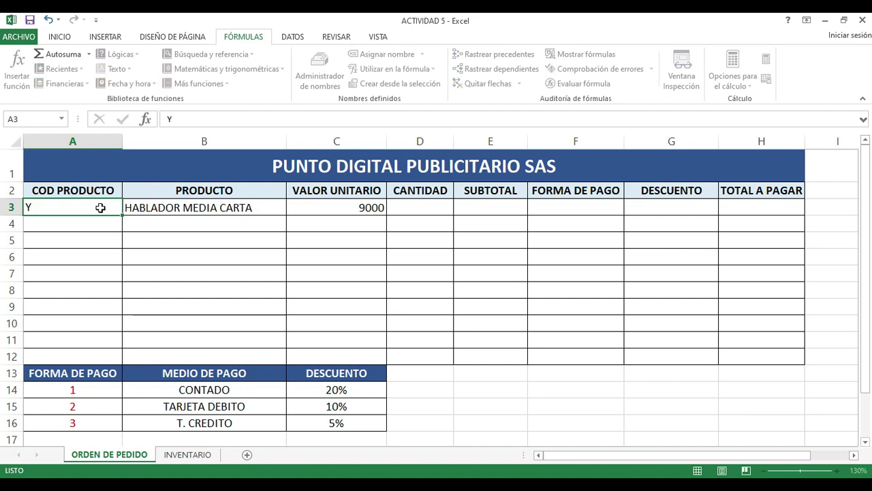
{"action": "key", "text": "Return"}
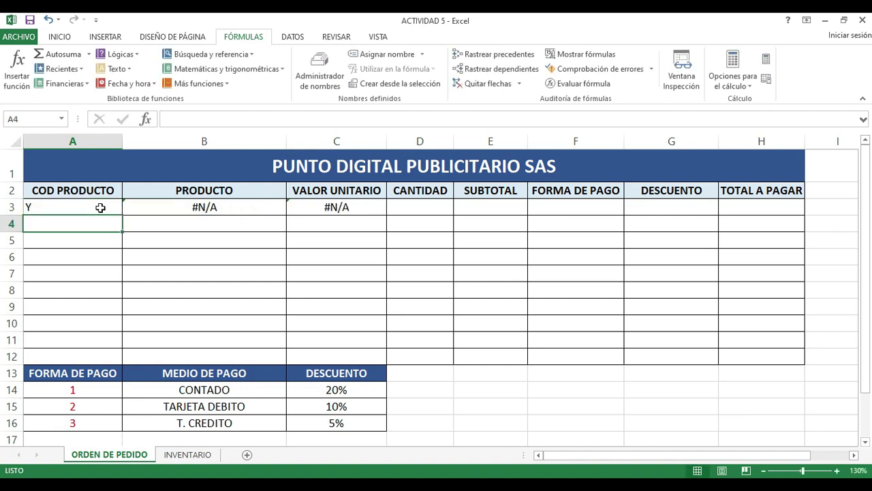
{"action": "left_click", "coordinate": [111, 207]}
{"action": "key", "text": "Delete"}
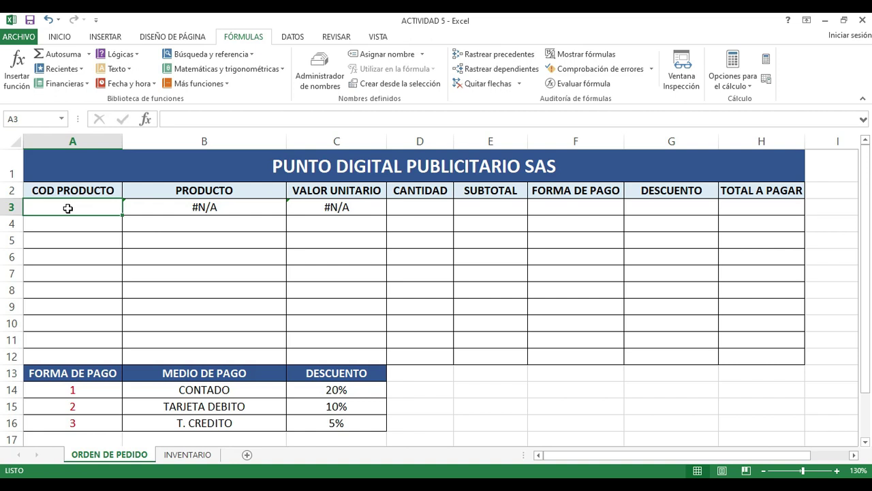
- Examine the lookup errors in B3 and C3, including B3's error options and its BUSCARV formula's reference to A3
{"action": "left_click", "coordinate": [223, 209]}
{"action": "left_click", "coordinate": [325, 210]}
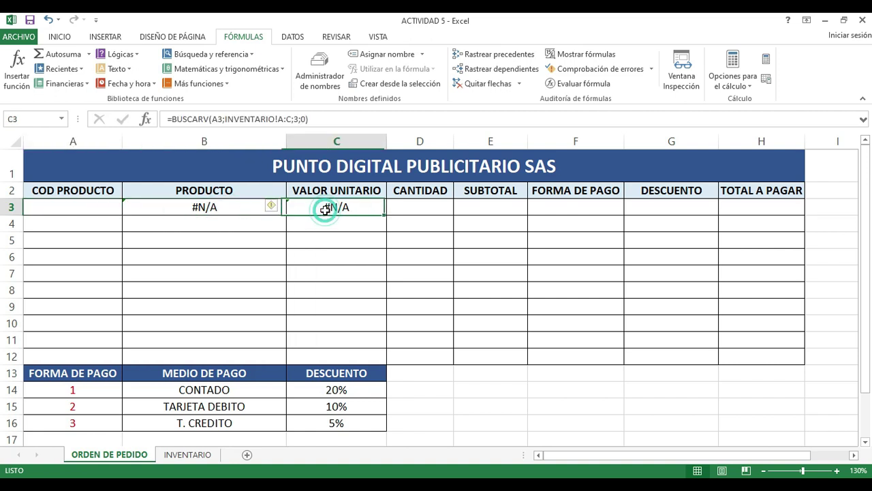
{"action": "left_click", "coordinate": [210, 210]}
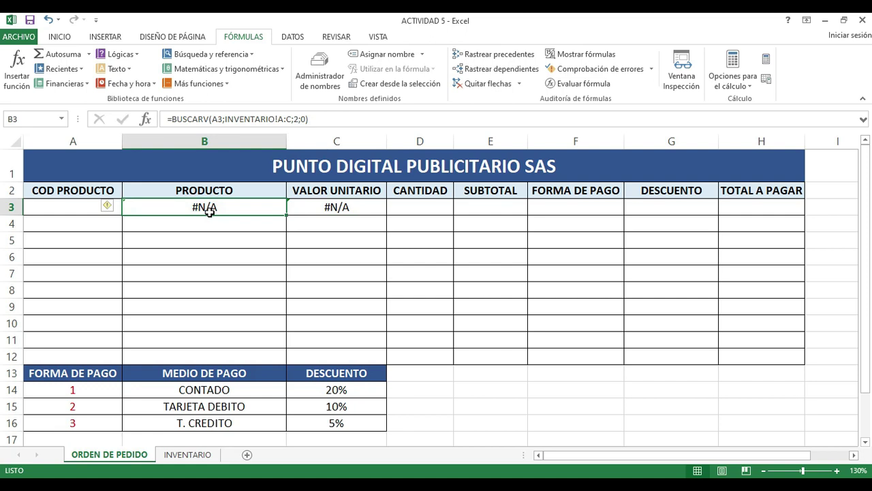
{"action": "left_click", "coordinate": [116, 208]}
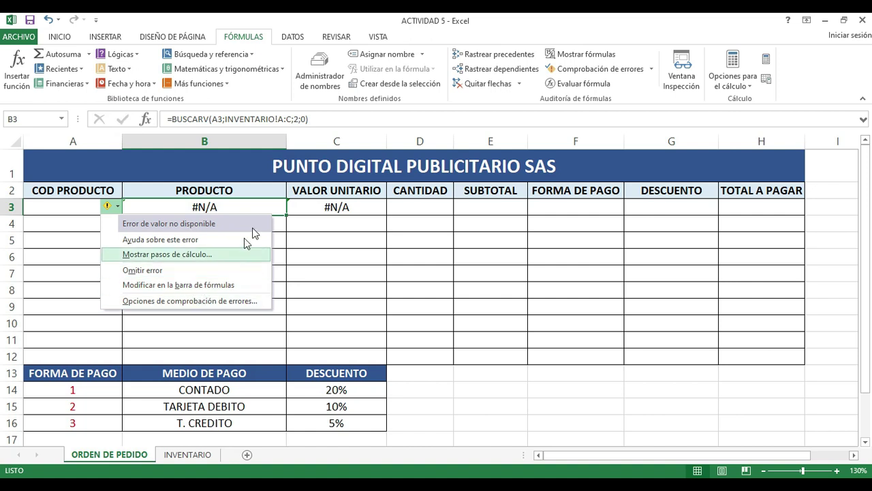
{"action": "left_click", "coordinate": [274, 191]}
{"action": "left_click", "coordinate": [264, 205]}
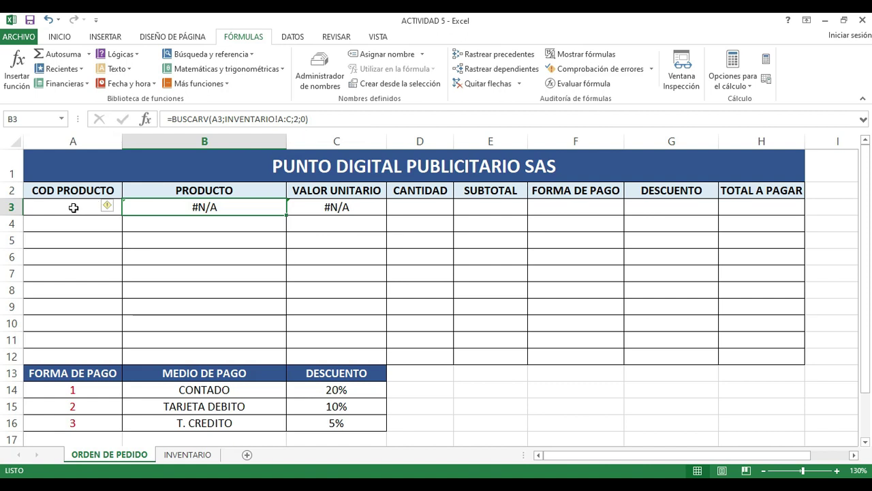
{"action": "left_click", "coordinate": [222, 120]}
{"action": "left_click_drag", "start_coordinate": [223, 119], "coordinate": [213, 119]}
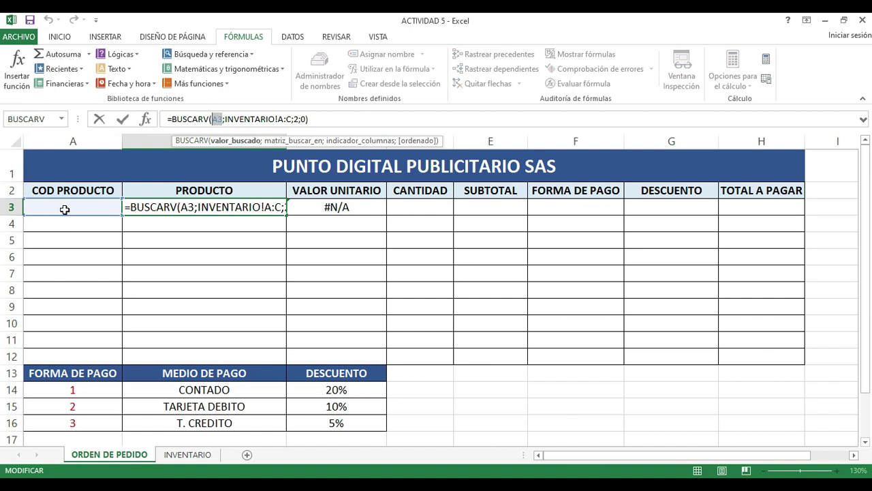
{"action": "key", "text": "Escape"}
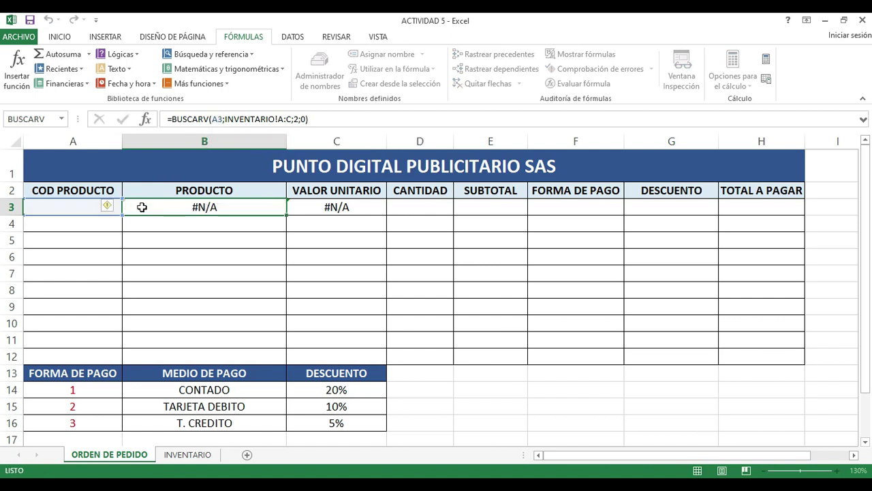
{"action": "left_click", "coordinate": [74, 203]}
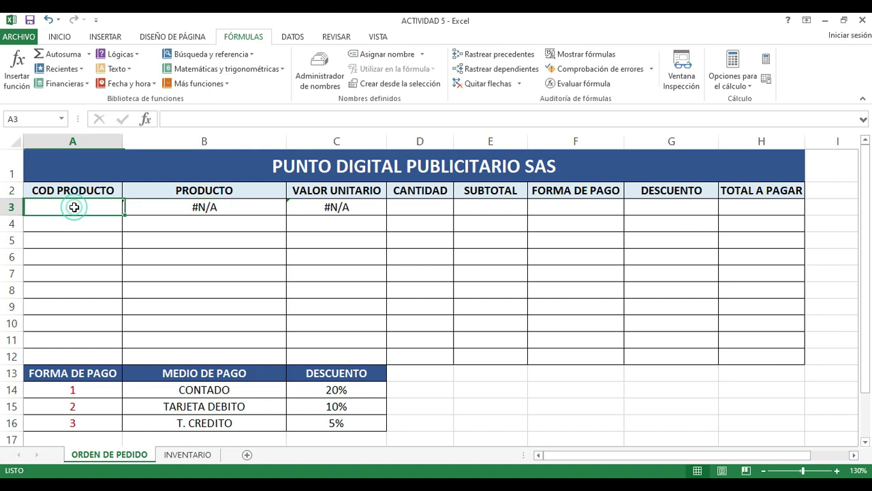
{"action": "left_click", "coordinate": [218, 202]}
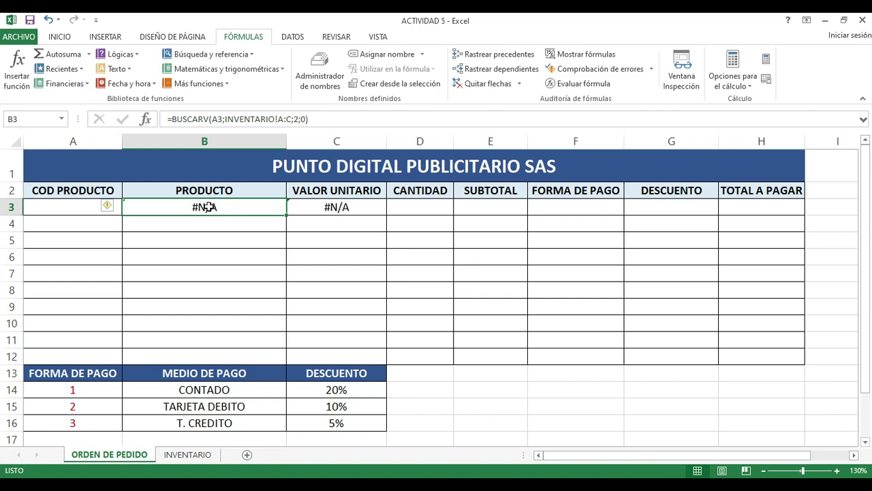
{"action": "double_click", "coordinate": [208, 206]}
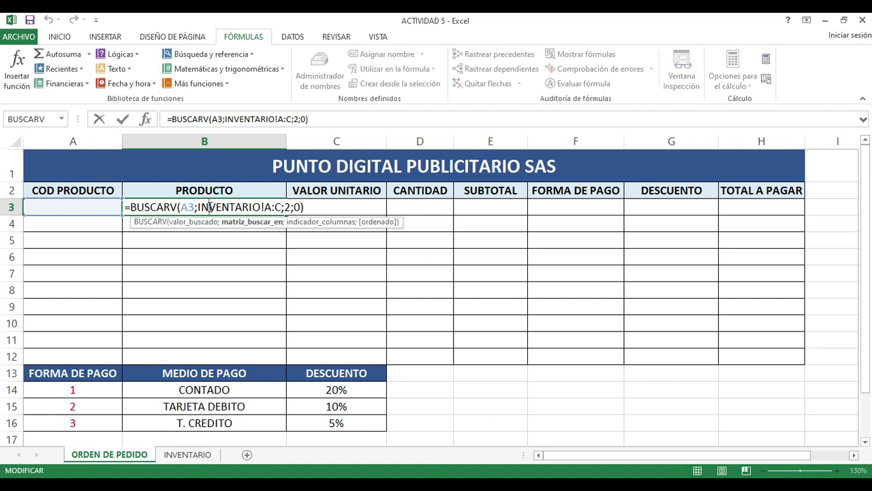
{"action": "key", "text": "Escape"}
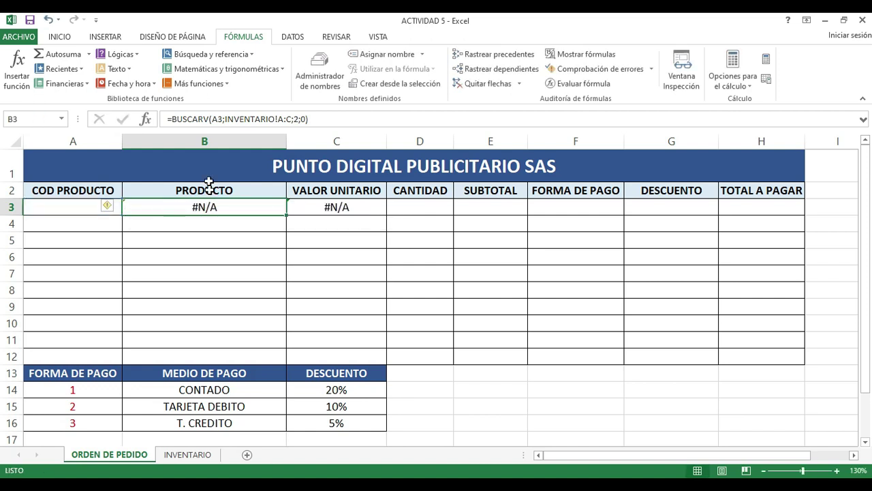
{"action": "left_click", "coordinate": [182, 120]}
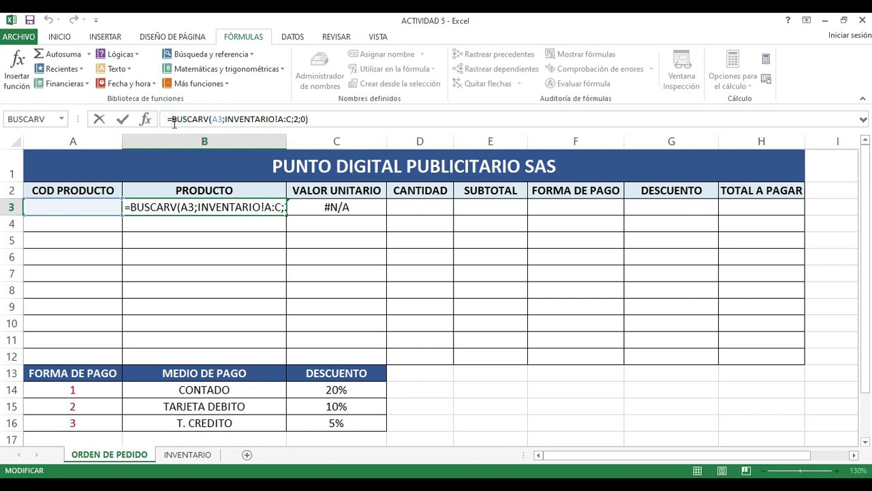
{"action": "left_click", "coordinate": [229, 206]}
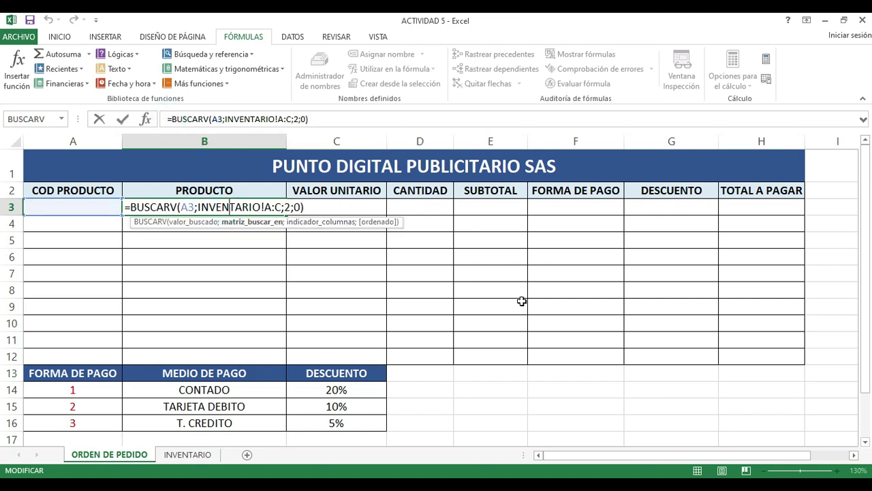
{"action": "key", "text": "Escape"}
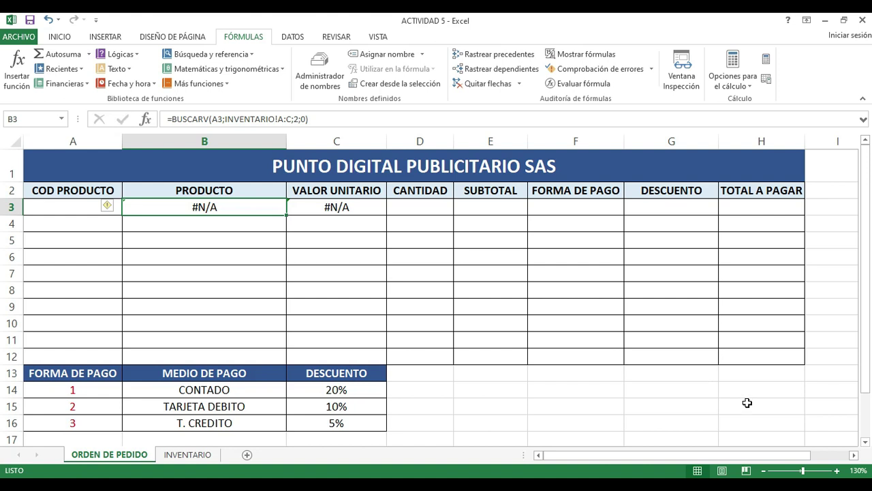
- Insert a SI.ERROR function with its opening parenthesis before BUSCARV in the PRODUCTO formula in B3
{"action": "left_click", "coordinate": [837, 471]}
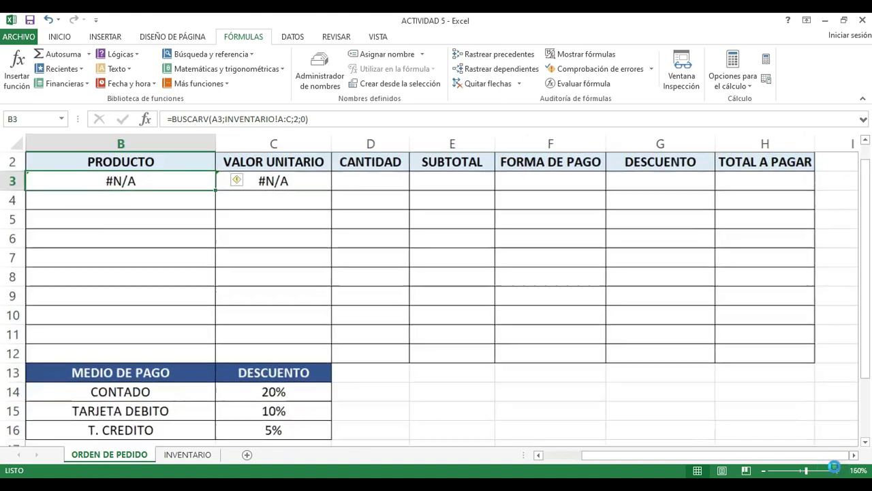
{"action": "left_click", "coordinate": [837, 471]}
{"action": "left_click", "coordinate": [837, 471]}
{"action": "left_click_drag", "start_coordinate": [777, 455], "coordinate": [627, 456]}
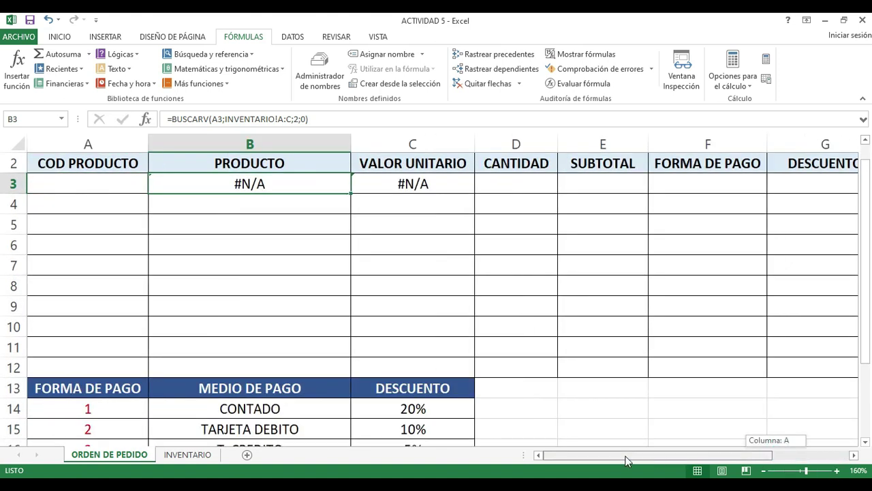
{"action": "scroll", "coordinate": [130, 256], "scroll_direction": "up", "scroll_amount": 1}
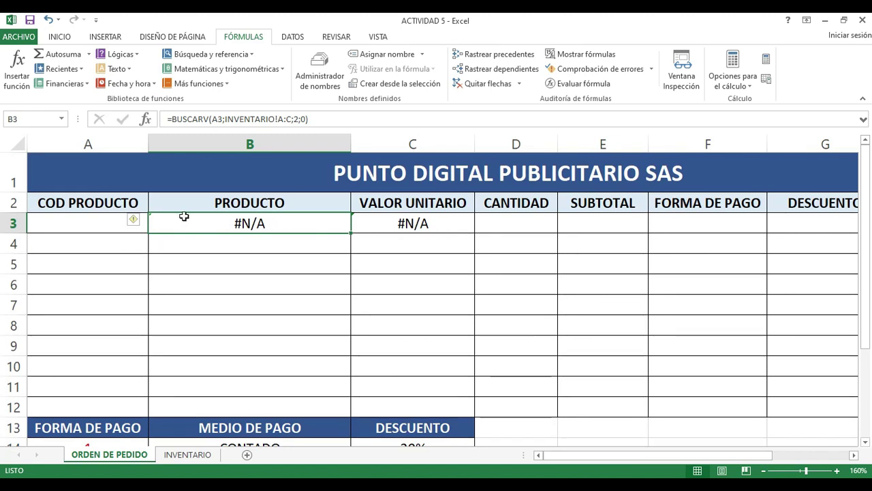
{"action": "double_click", "coordinate": [202, 221]}
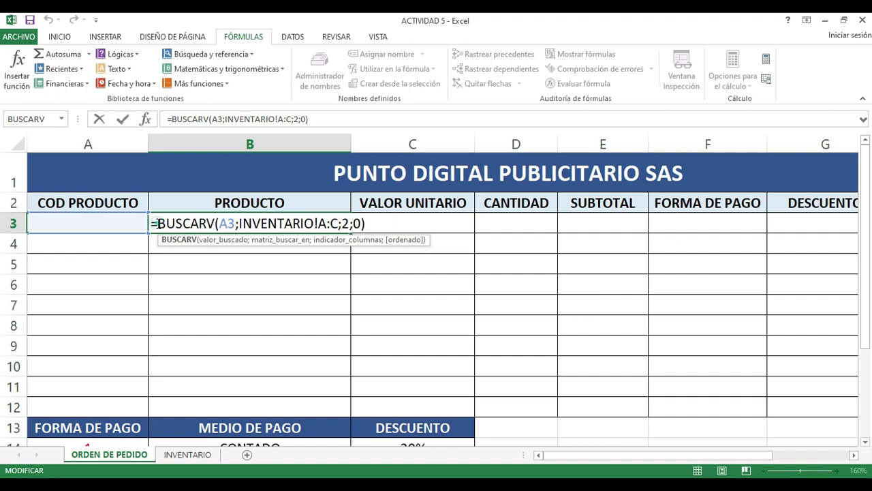
{"action": "left_click", "coordinate": [154, 224]}
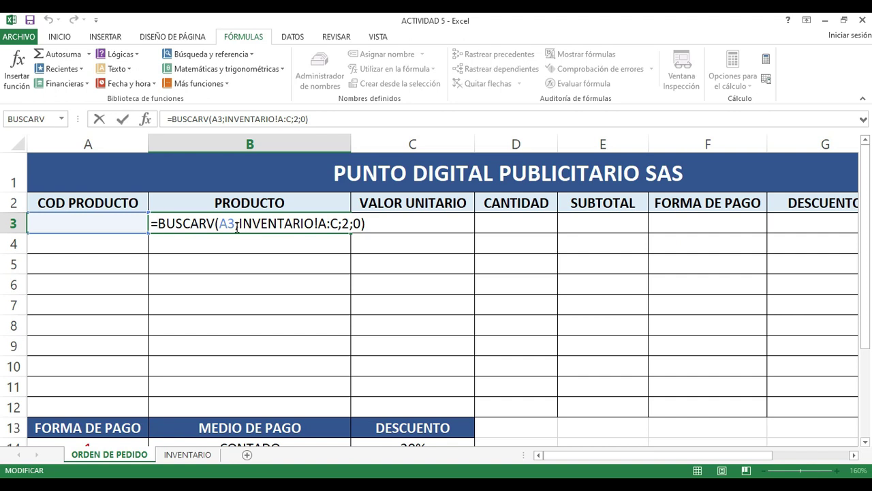
{"action": "type", "text": "SI.E"}
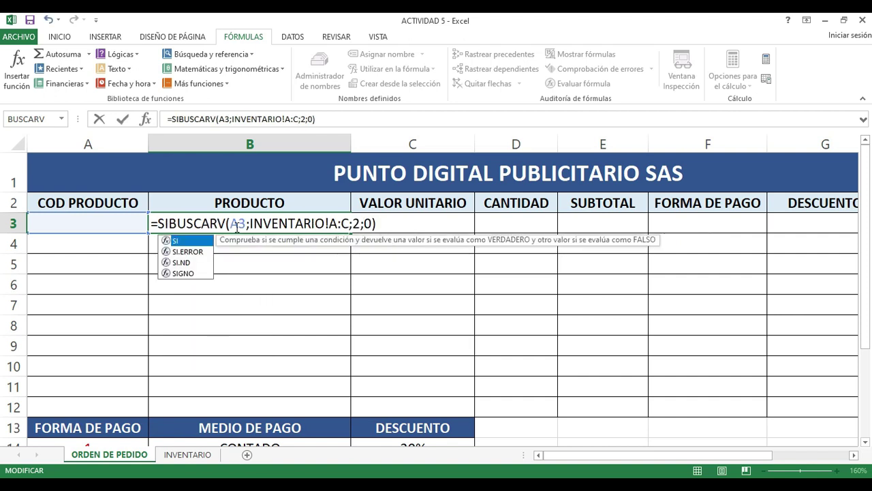
{"action": "type", "text": "RROR"}
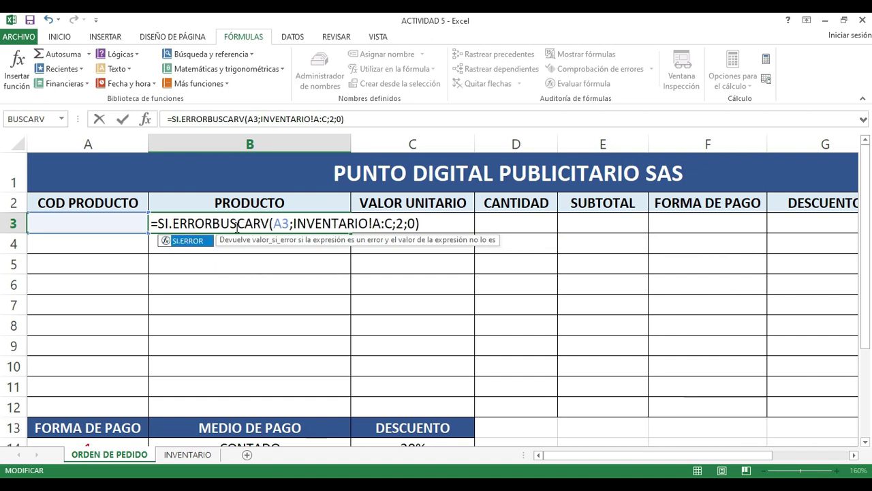
{"action": "type", "text": "("}
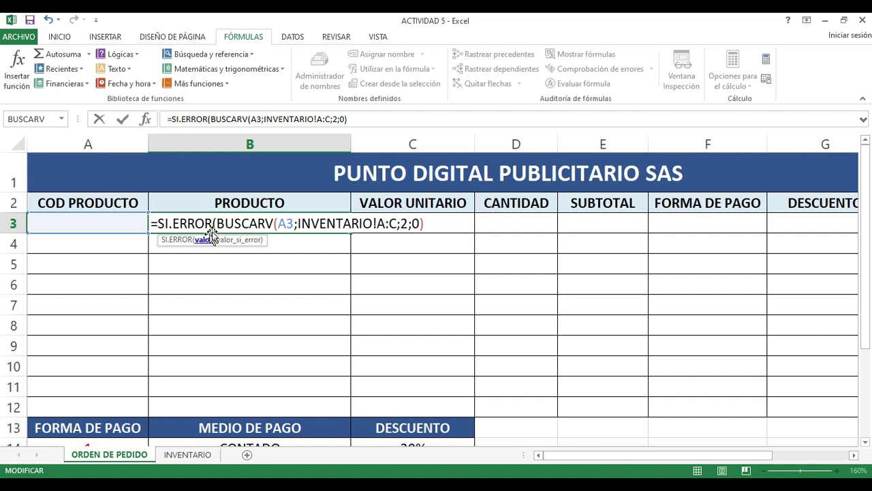
- Complete the PRODUCTO formula in B3 as =SI.ERROR(BUSCARV(A3;INVENTARIO!A:C;2;0);" "), using a quoted space as the error value
{"action": "left_click_drag", "start_coordinate": [217, 223], "coordinate": [432, 227]}
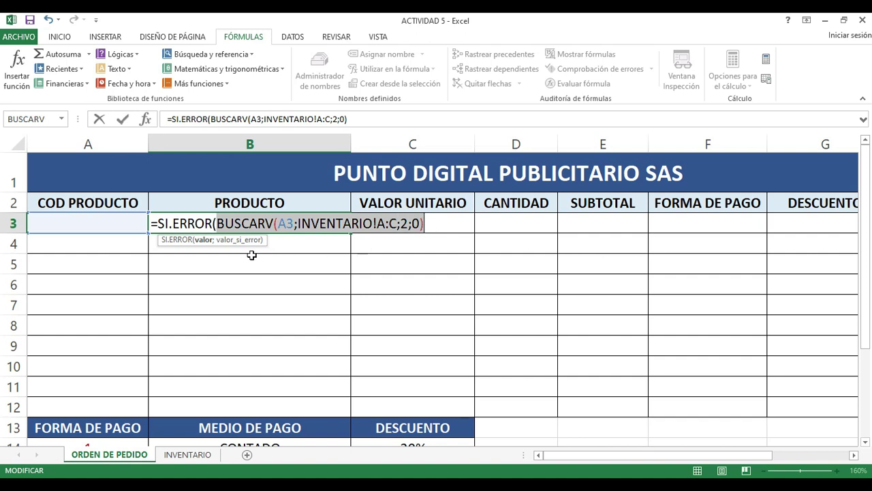
{"action": "left_click", "coordinate": [219, 223]}
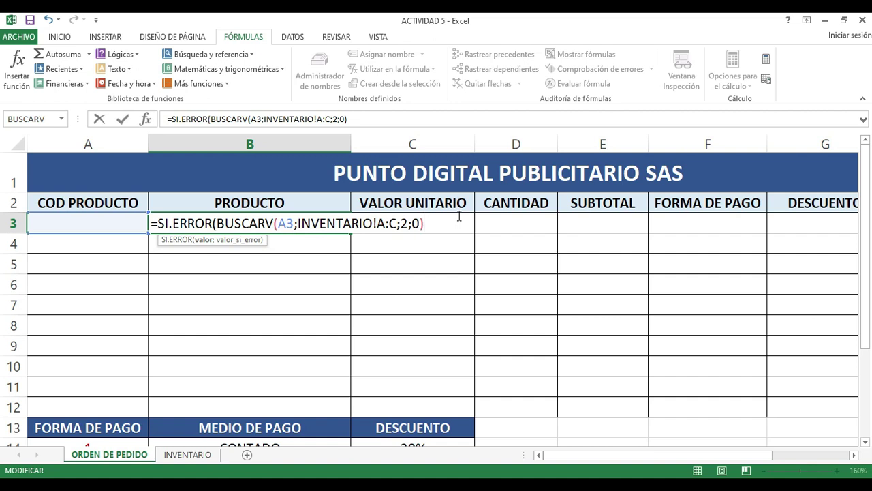
{"action": "type", "text": ";\""}
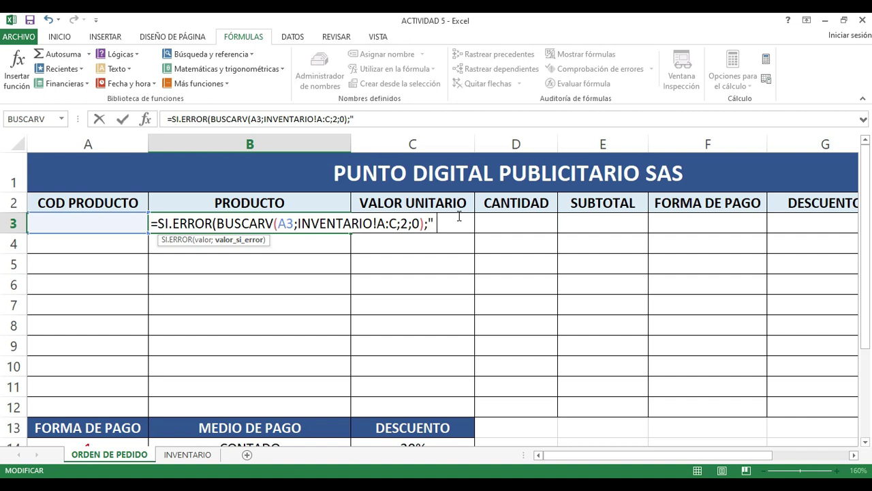
{"action": "type", "text": " \")"}
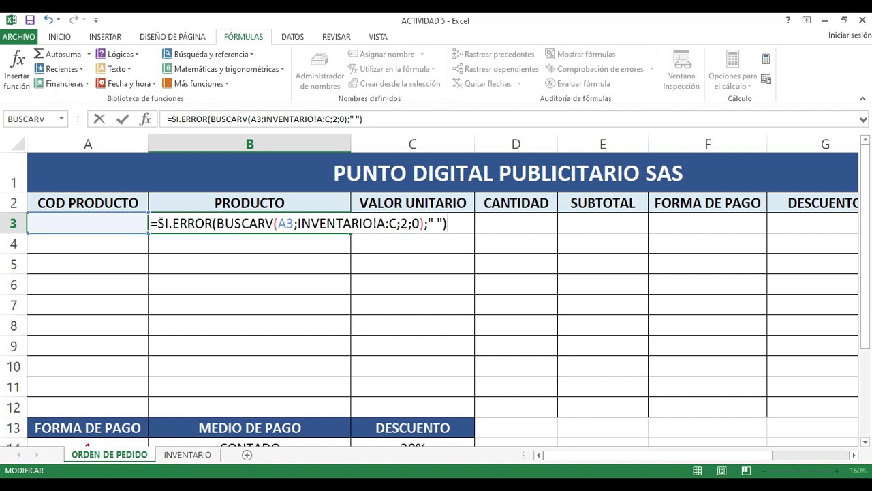
{"action": "left_click_drag", "start_coordinate": [159, 224], "coordinate": [425, 223]}
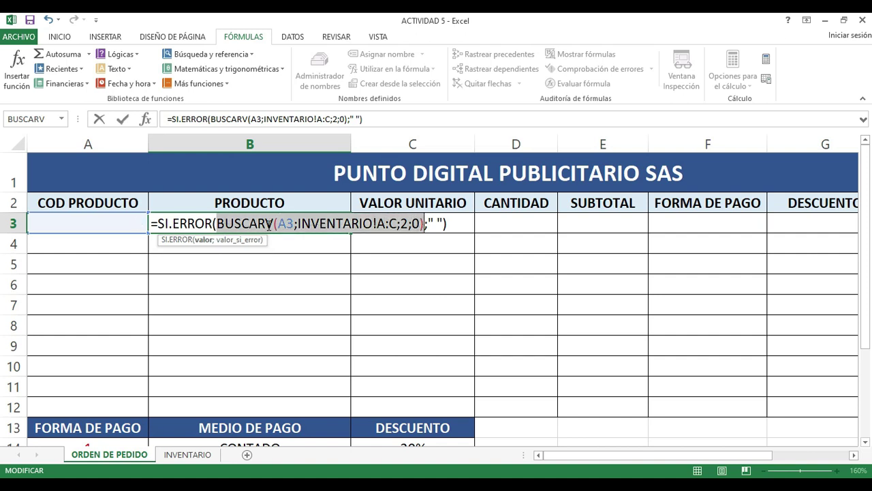
{"action": "left_click", "coordinate": [443, 224]}
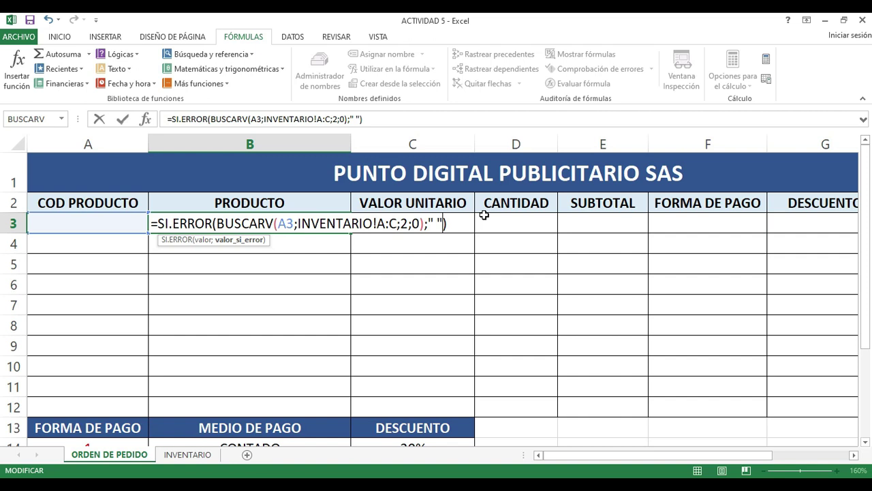
{"action": "key", "text": "Return"}
{"action": "left_click", "coordinate": [312, 227]}
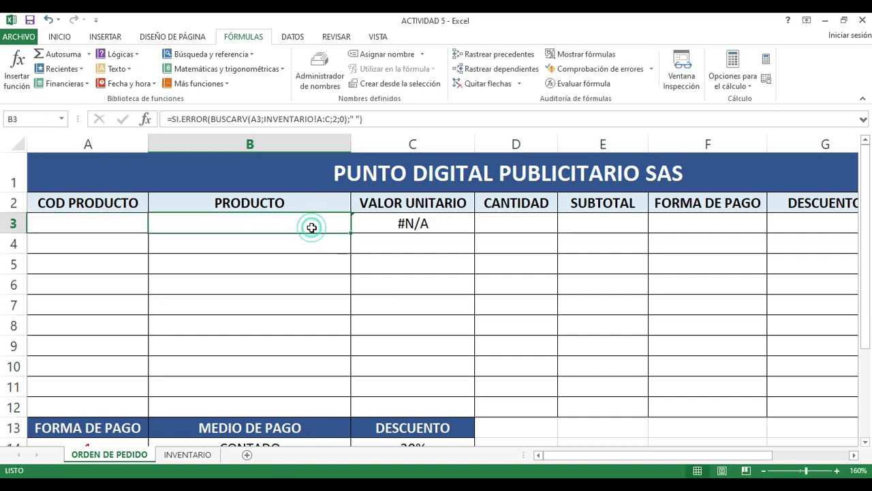
- Wrap the VALOR UNITARIO lookup in C3 in SI.ERROR, making it =SI.ERROR(BUSCARV(A3;INVENTARIO!A:C;3;0);" ")
{"action": "left_click", "coordinate": [408, 225]}
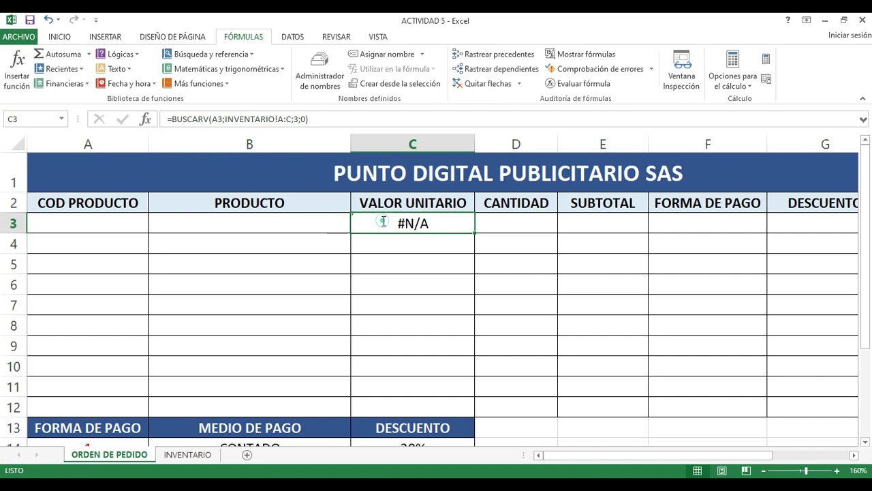
{"action": "double_click", "coordinate": [362, 218]}
{"action": "type", "text": "SI,"}
{"action": "key", "text": "BackSpace"}
{"action": "type", "text": "I.ERROR"}
{"action": "double_click", "coordinate": [388, 240]}
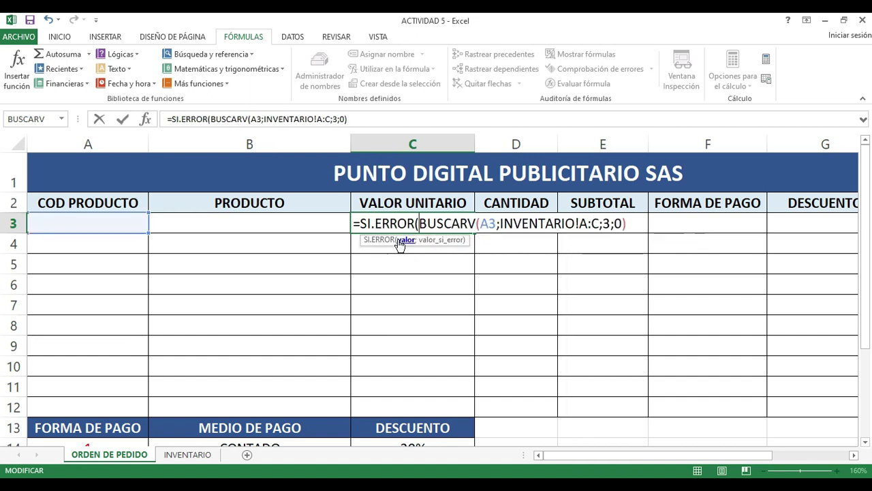
{"action": "left_click", "coordinate": [630, 225]}
{"action": "type", "text": ";"}
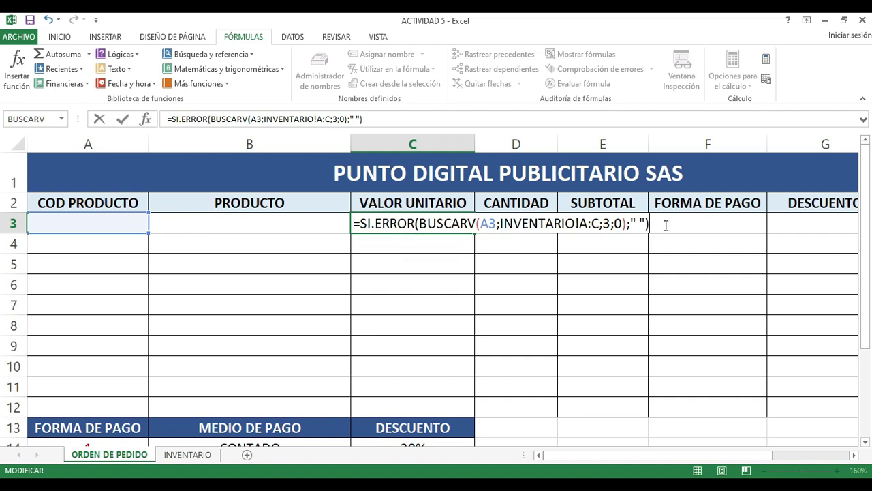
{"action": "key", "text": "Return"}
{"action": "left_click", "coordinate": [436, 226]}
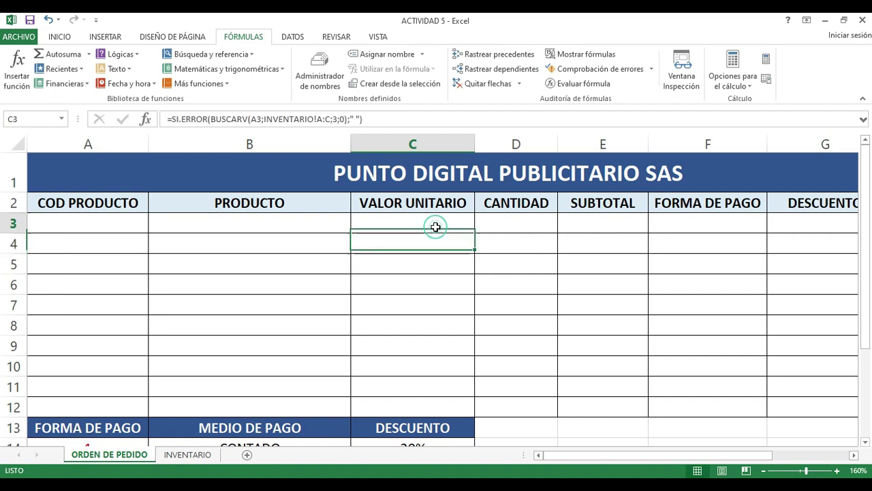
- Examine how the SI.ERROR formulas in B3 and C3 behave with the product code cell A3 empty
{"action": "left_click", "coordinate": [267, 220]}
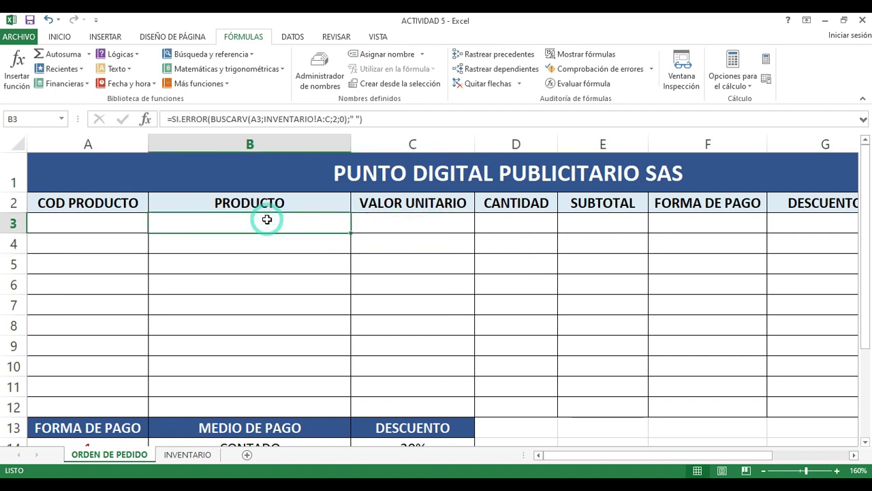
{"action": "left_click", "coordinate": [102, 222]}
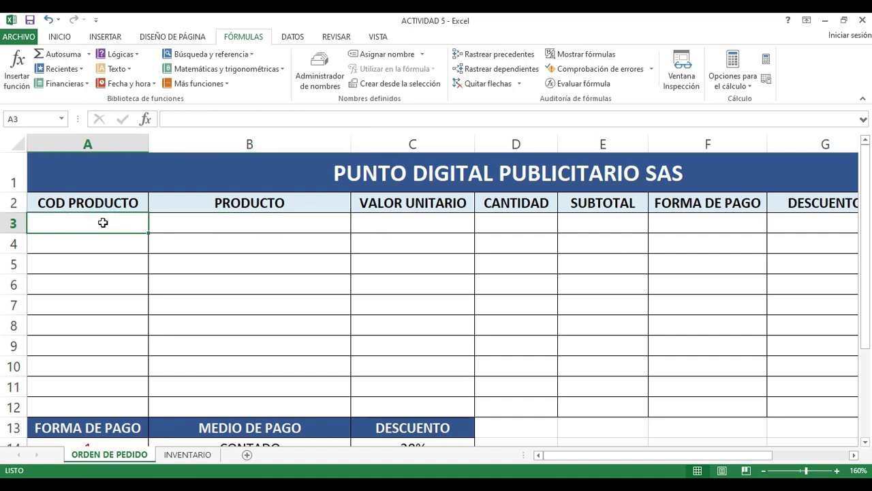
{"action": "left_click", "coordinate": [292, 226]}
{"action": "left_click", "coordinate": [448, 224]}
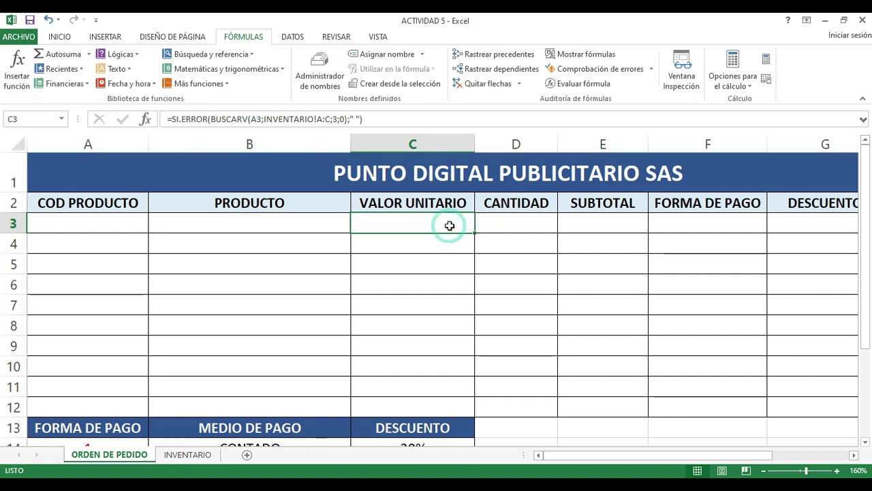
{"action": "left_click", "coordinate": [299, 218]}
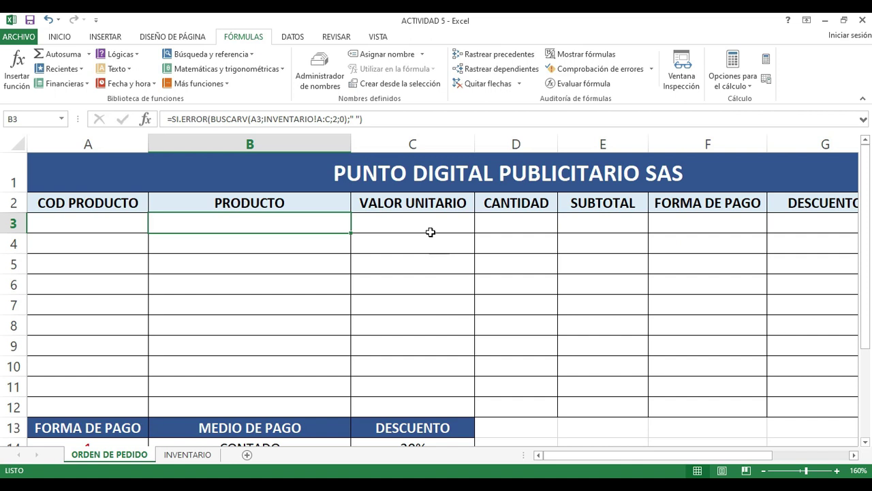
{"action": "left_click", "coordinate": [393, 226]}
{"action": "left_click", "coordinate": [266, 214]}
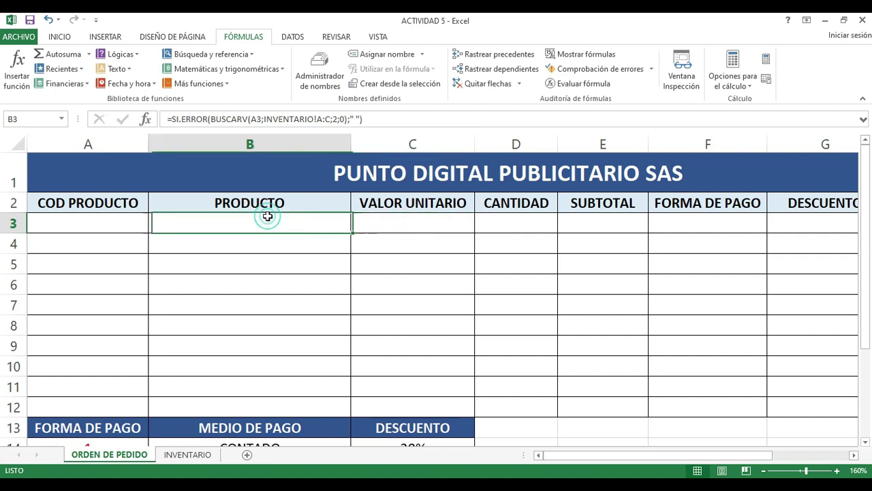
- Enter product code RU4 in A3 and check the product lookup in B3
{"action": "left_click", "coordinate": [123, 218]}
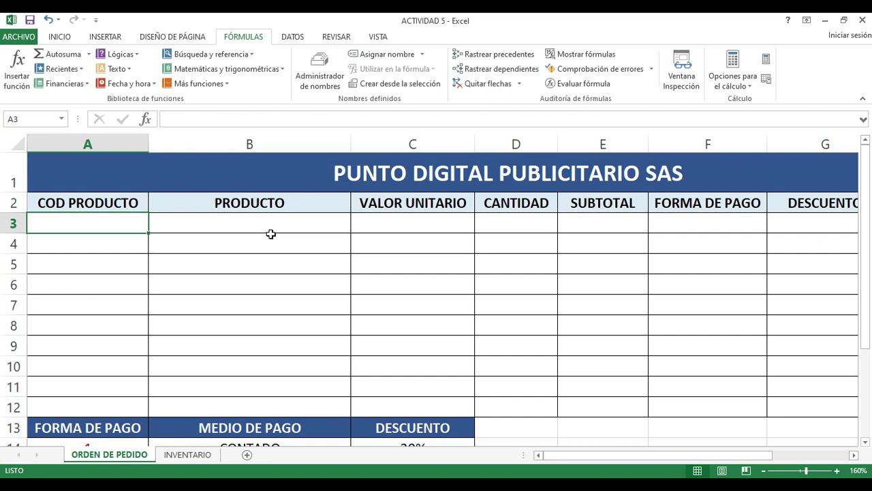
{"action": "type", "text": "RU"}
{"action": "key", "text": "Return"}
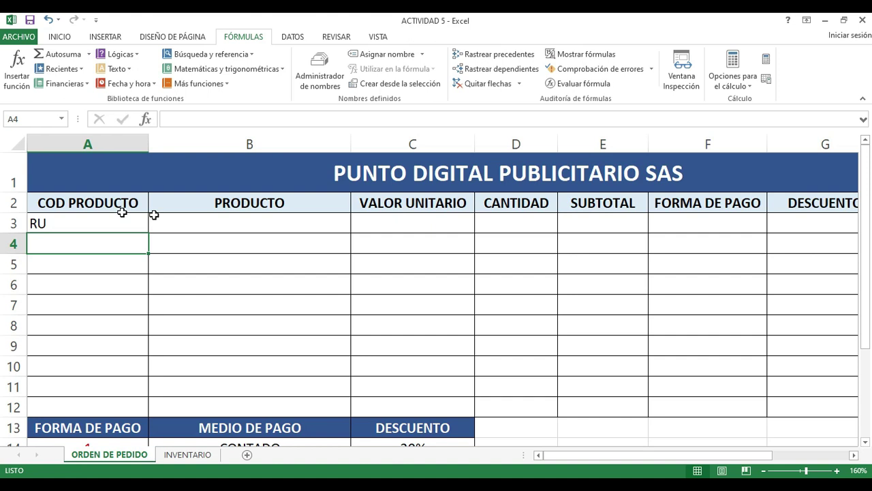
{"action": "double_click", "coordinate": [93, 217]}
{"action": "type", "text": "4"}
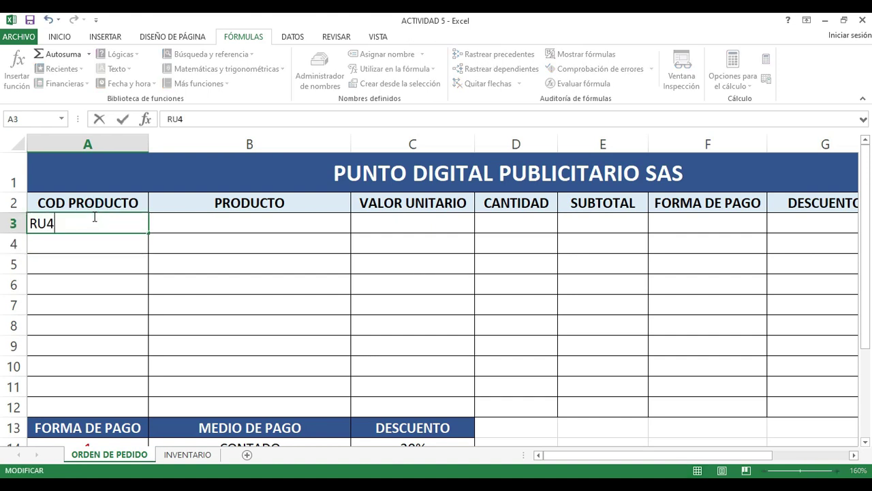
{"action": "key", "text": "Return"}
{"action": "left_click", "coordinate": [293, 223]}
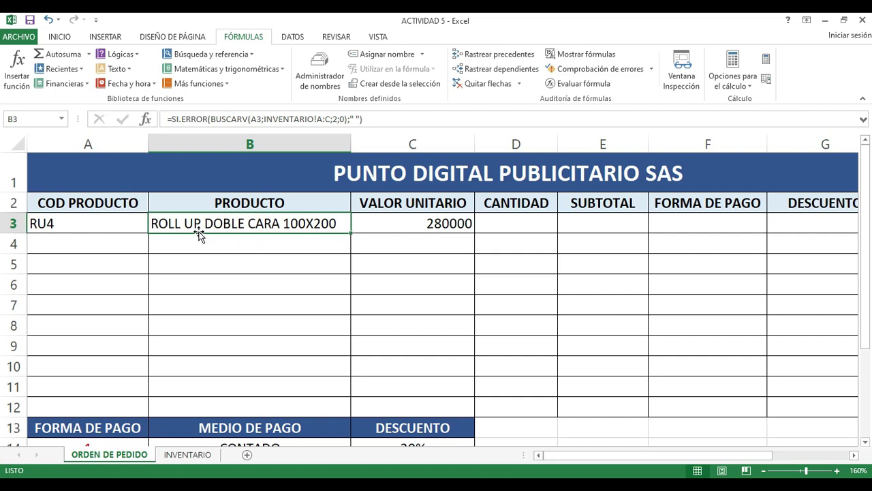
{"action": "left_click", "coordinate": [115, 226]}
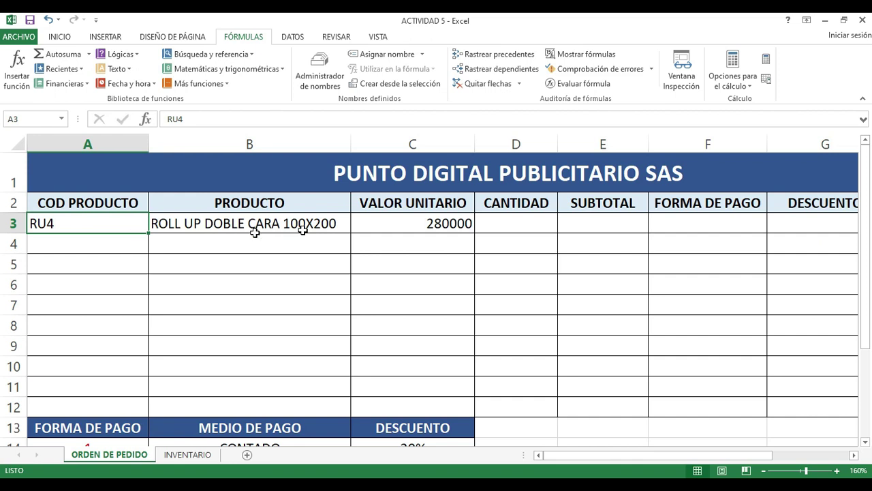
- Copy the PRODUCTO formula in B3 and the VALOR UNITARIO formula in C3 down to row 12
{"action": "left_click", "coordinate": [346, 225]}
{"action": "left_click_drag", "start_coordinate": [352, 232], "coordinate": [349, 403]}
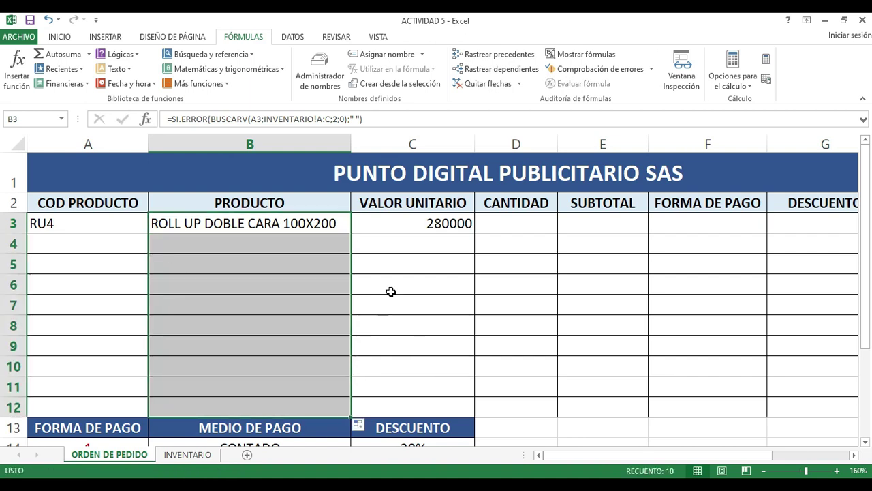
{"action": "left_click", "coordinate": [429, 226]}
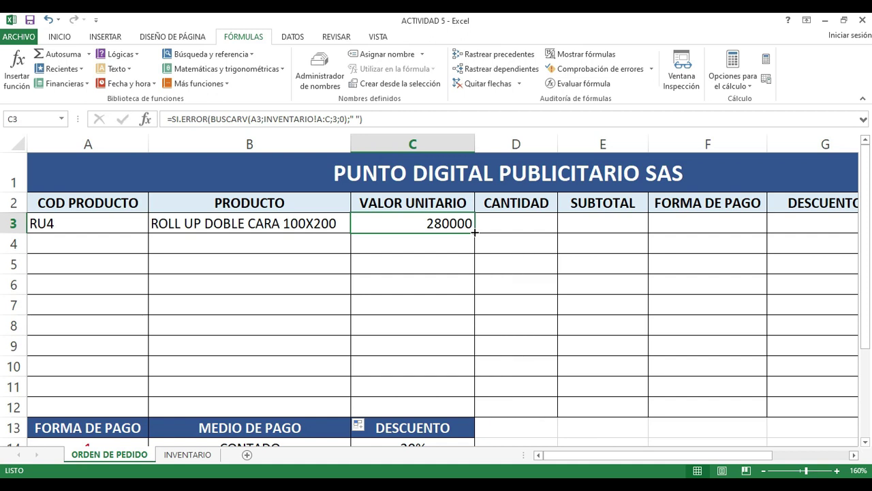
{"action": "left_click", "coordinate": [420, 265]}
{"action": "left_click", "coordinate": [417, 219]}
{"action": "left_click_drag", "start_coordinate": [475, 232], "coordinate": [478, 411]}
{"action": "left_click", "coordinate": [542, 217]}
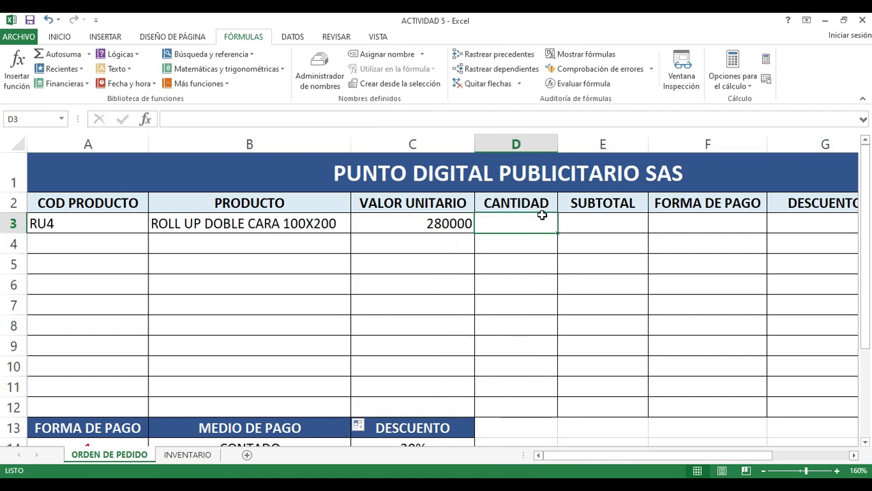
- Enter product code PA1 in A4 to test the copied lookup formulas
{"action": "left_click", "coordinate": [104, 243]}
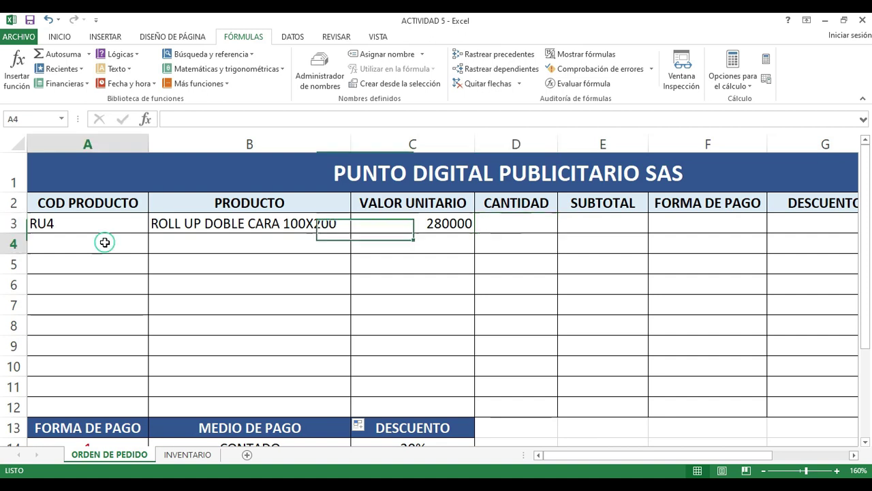
{"action": "type", "text": "PA1"}
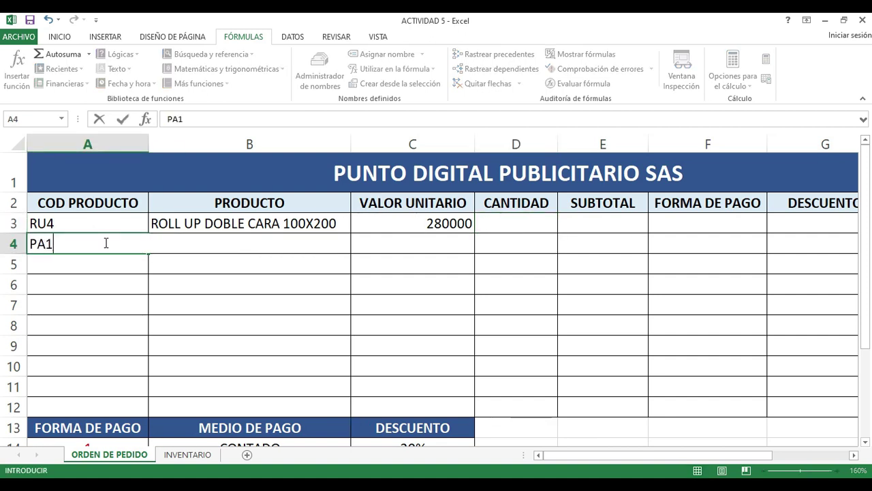
{"action": "key", "text": "Return"}
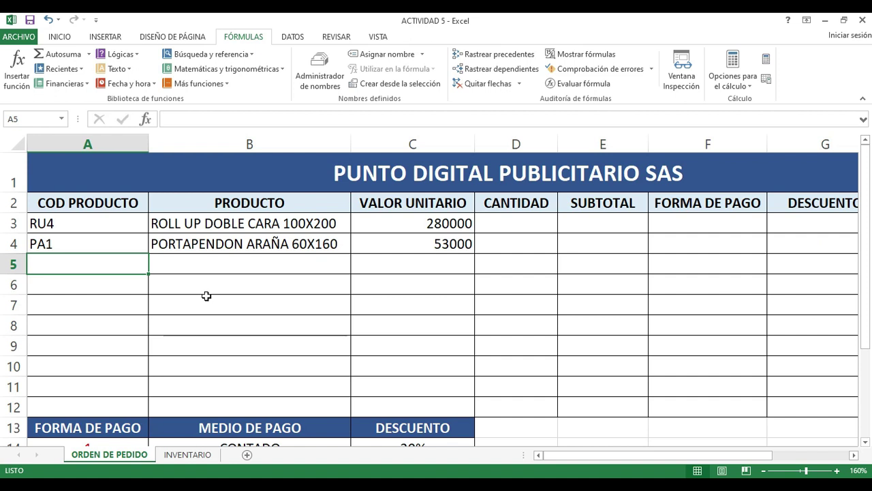
- Consult the INVENTARIO codes and fill A5:A12 of ORDEN DE PEDIDO with RT1, BS1, SP4, CU2, TR1, HB1, HB2 and BA1
{"action": "left_click", "coordinate": [187, 453]}
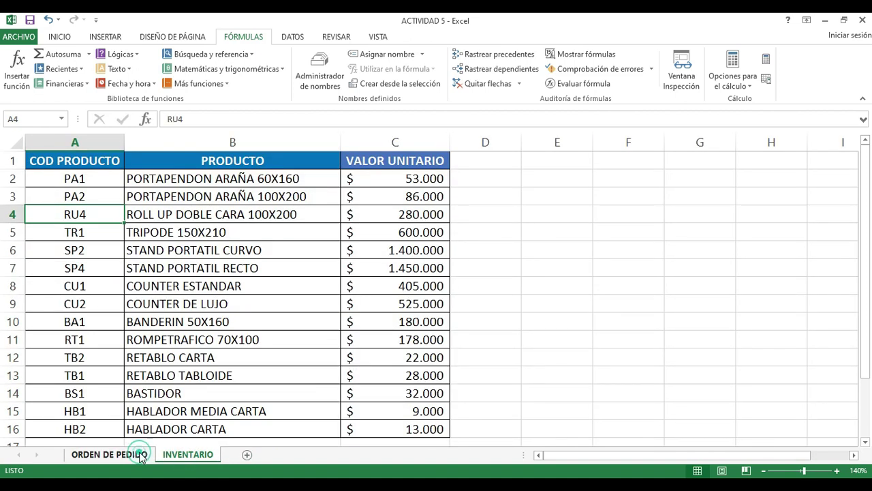
{"action": "left_click", "coordinate": [109, 454]}
{"action": "type", "text": "RT"}
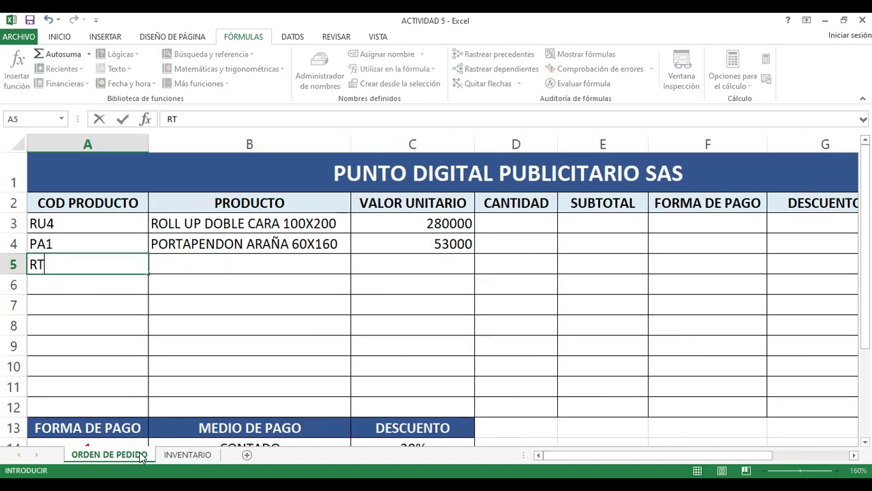
{"action": "key", "text": "Return"}
{"action": "key", "text": "Return"}
{"action": "key", "text": "Up"}
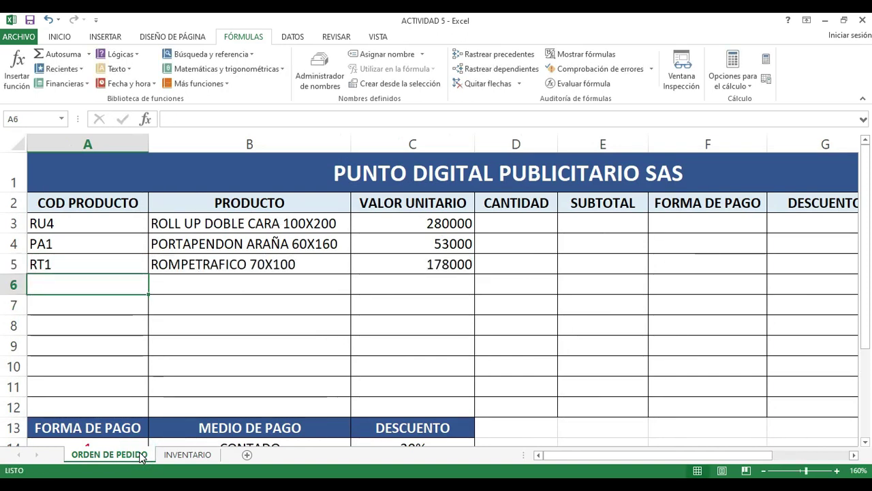
{"action": "type", "text": "BS1"}
{"action": "key", "text": "Return"}
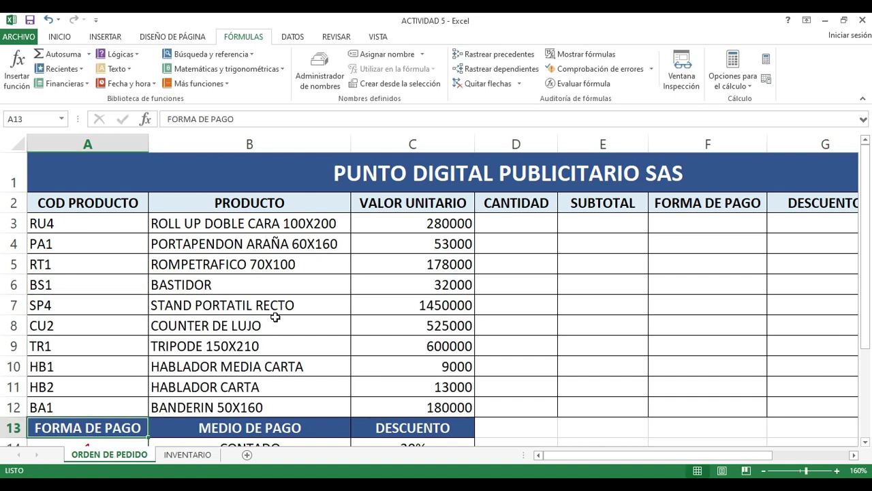
- Review the PRODUCTO and VALOR UNITARIO lookup results in B3:C12 for all the entered codes
{"action": "left_click", "coordinate": [271, 323]}
{"action": "scroll", "coordinate": [774, 286], "scroll_direction": "down", "scroll_amount": 1}
{"action": "scroll", "coordinate": [774, 286], "scroll_direction": "up", "scroll_amount": 1}
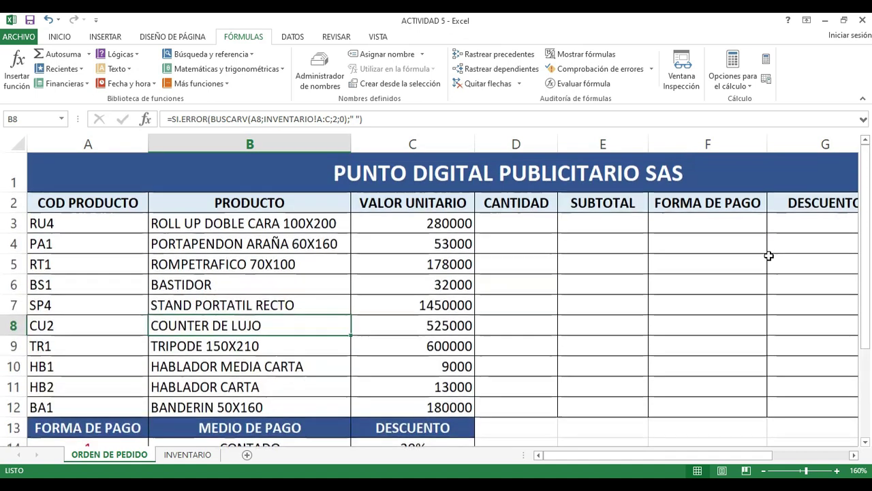
{"action": "left_click_drag", "start_coordinate": [231, 226], "coordinate": [288, 407]}
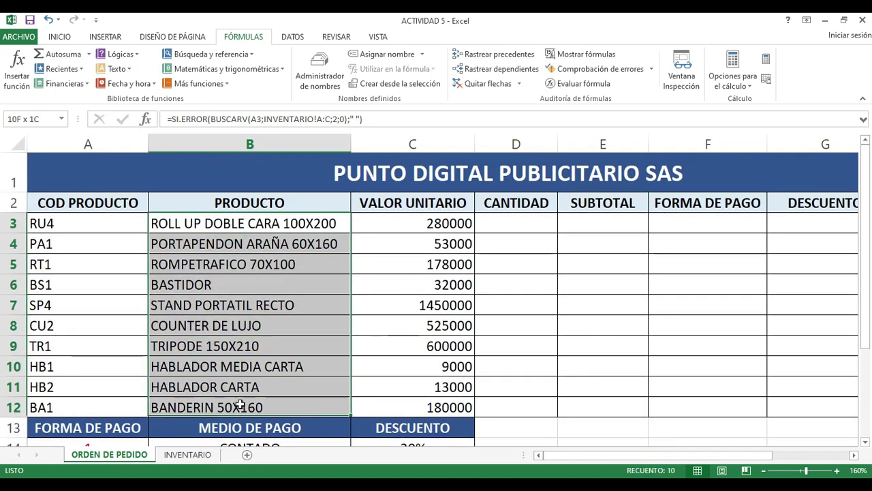
{"action": "left_click", "coordinate": [396, 227]}
{"action": "left_click_drag", "start_coordinate": [292, 223], "coordinate": [279, 386]}
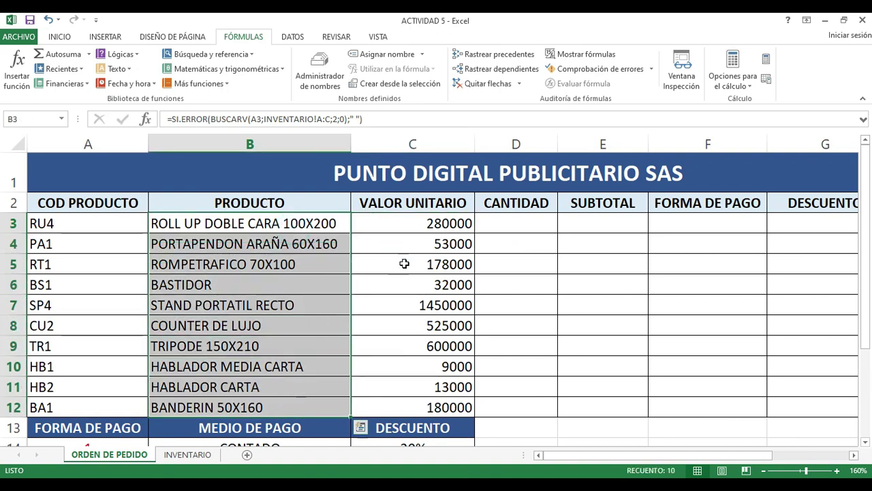
{"action": "left_click_drag", "start_coordinate": [399, 224], "coordinate": [432, 404]}
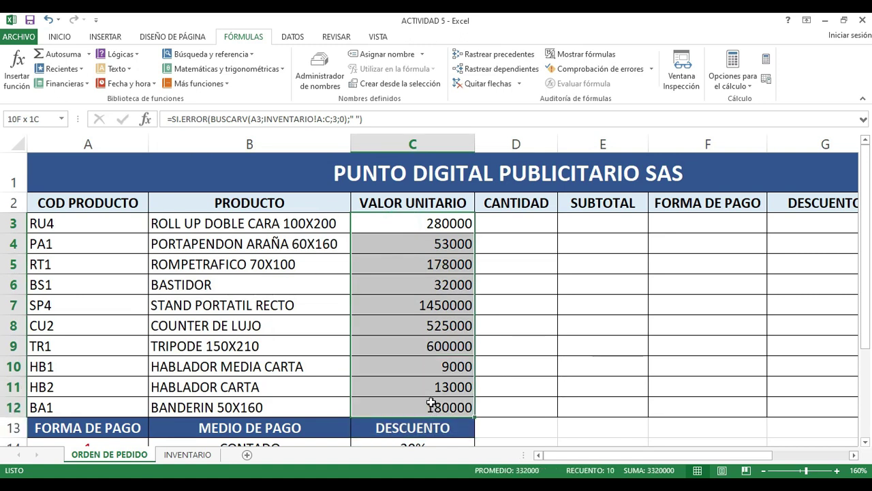
- Select the product codes in A3:A12 and bring up the font and alignment options
{"action": "left_click_drag", "start_coordinate": [90, 225], "coordinate": [114, 407]}
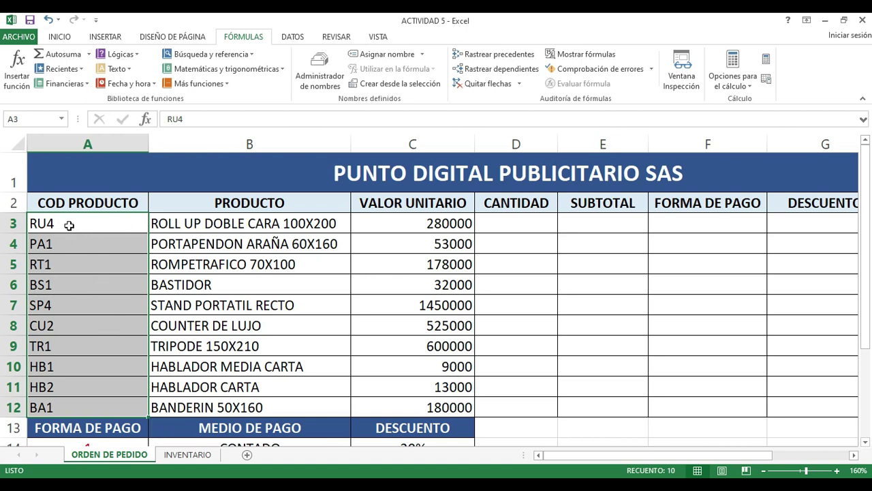
{"action": "left_click", "coordinate": [63, 36]}
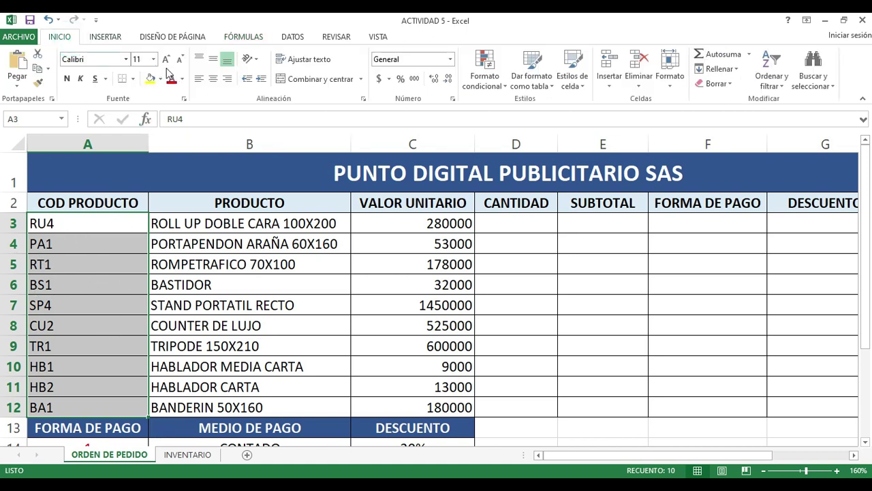
- Centre the product codes in A3:A12 horizontally
{"action": "left_click", "coordinate": [214, 79]}
{"action": "left_click", "coordinate": [235, 217]}
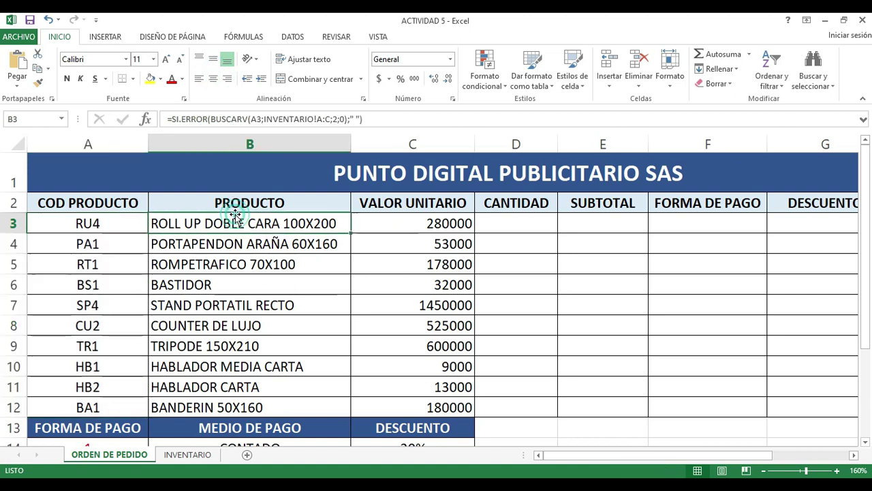
{"action": "left_click", "coordinate": [411, 226]}
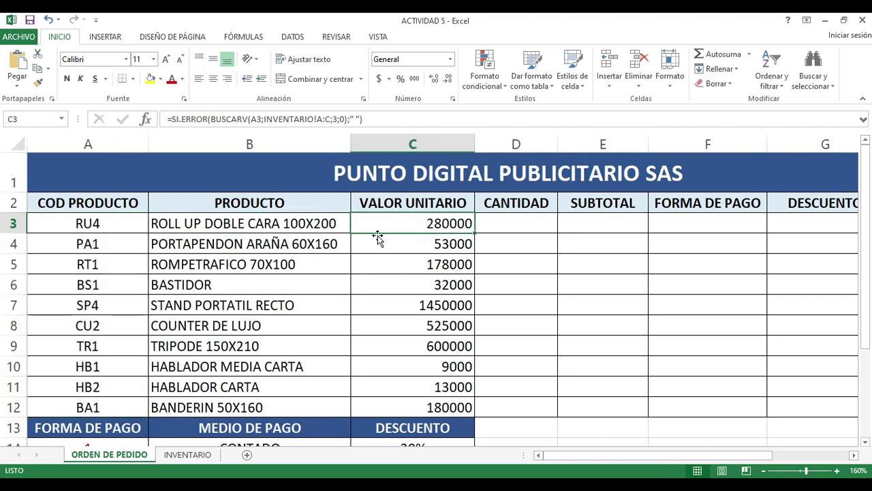
{"action": "left_click_drag", "start_coordinate": [97, 224], "coordinate": [128, 407]}
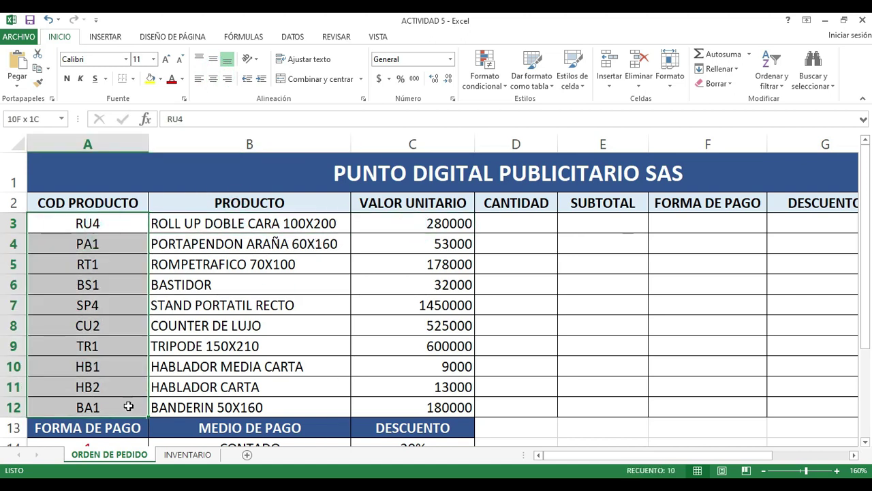
{"action": "left_click", "coordinate": [494, 266]}
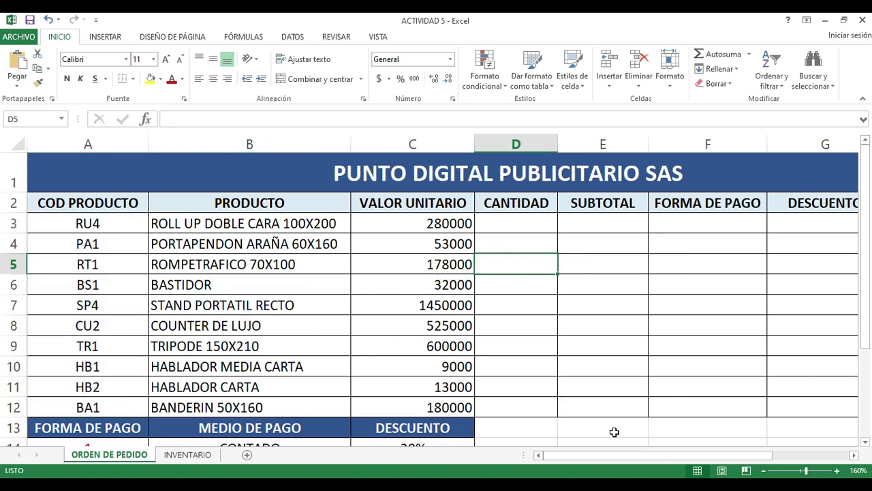
- Enter the formula =C3*D3 in E3 to calculate the first product's subtotal
{"action": "left_click_drag", "start_coordinate": [652, 460], "coordinate": [627, 455]}
{"action": "left_click", "coordinate": [518, 224]}
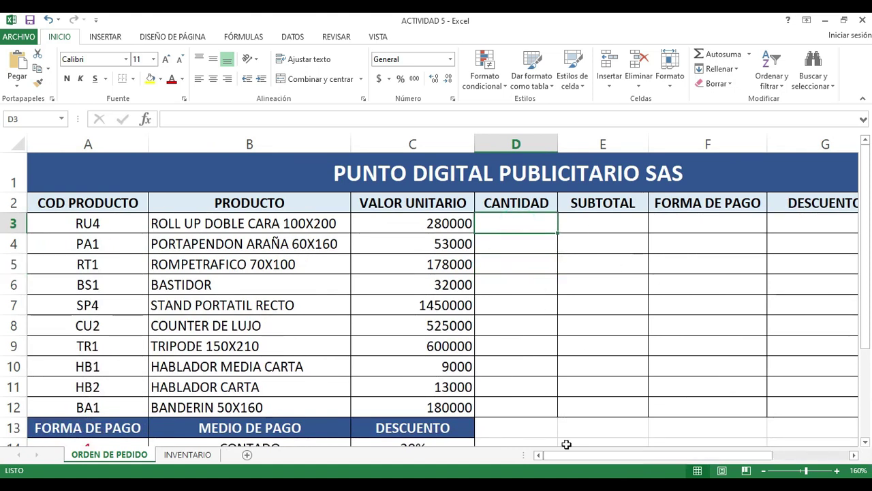
{"action": "mouse_move", "coordinate": [591, 456]}
{"action": "left_mouse_down"}
{"action": "mouse_move", "coordinate": [600, 460]}
{"action": "mouse_move", "coordinate": [585, 458]}
{"action": "left_mouse_up"}
{"action": "left_click_drag", "start_coordinate": [613, 220], "coordinate": [594, 403]}
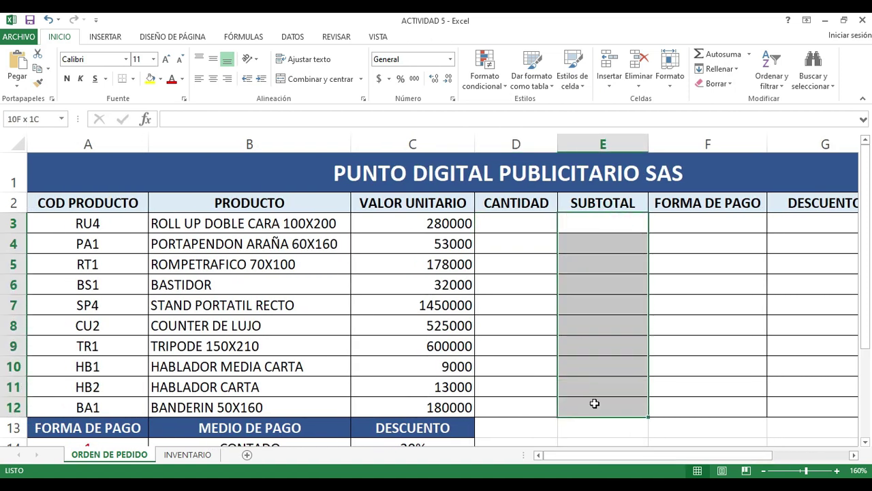
{"action": "left_click", "coordinate": [604, 234]}
{"action": "type", "text": "="}
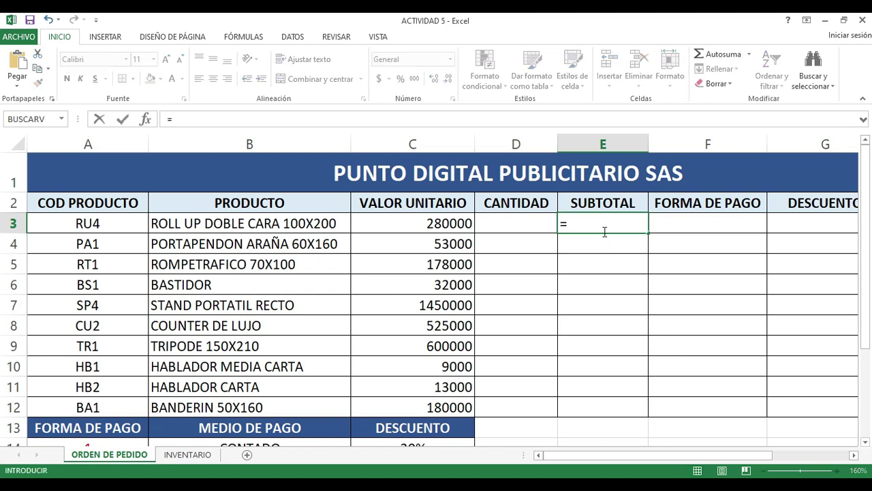
{"action": "left_click", "coordinate": [448, 223]}
{"action": "type", "text": "*"}
{"action": "left_click", "coordinate": [517, 215]}
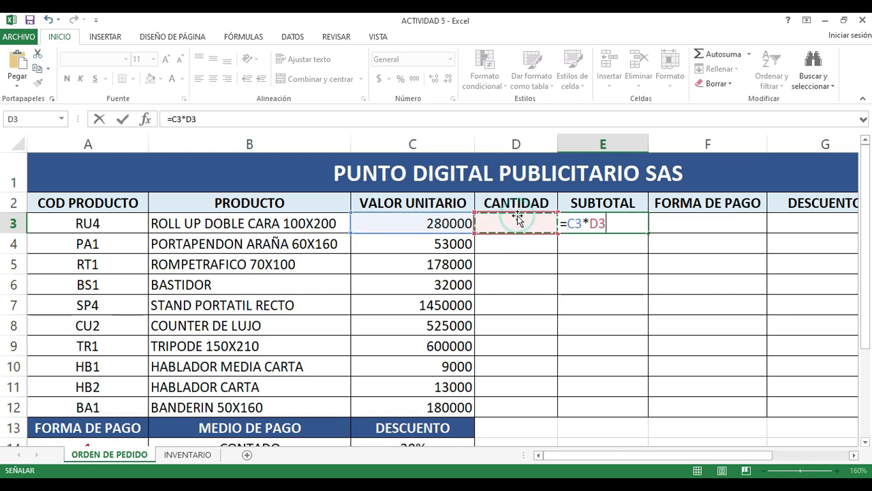
{"action": "key", "text": "Return"}
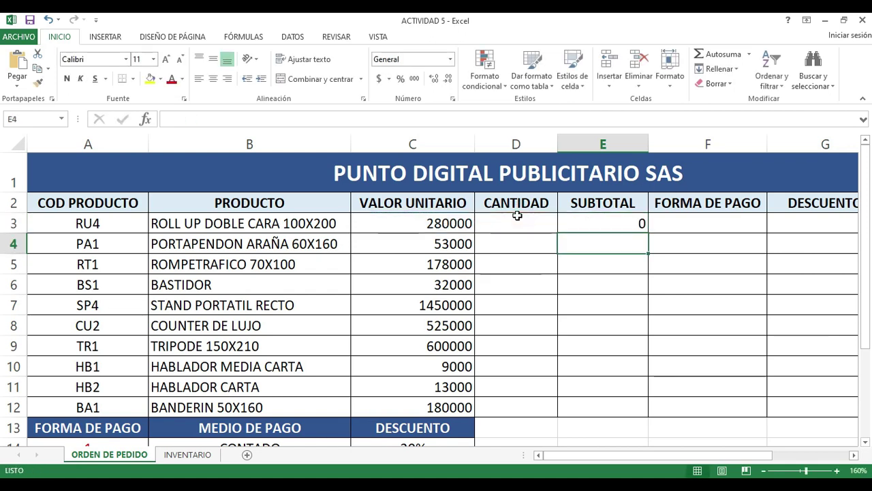
- Delete the product code in A3 and inspect how the subtotal formula in E3 reacts
{"action": "left_click", "coordinate": [621, 221]}
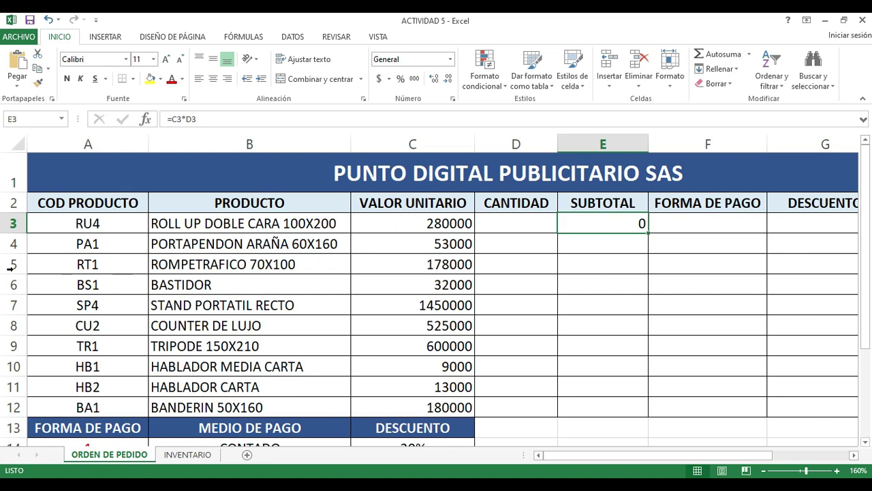
{"action": "left_click", "coordinate": [84, 223]}
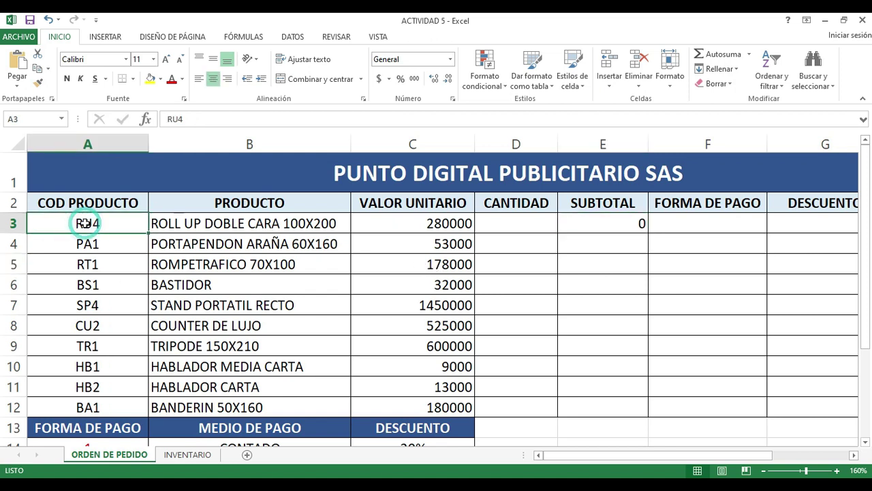
{"action": "key", "text": "Delete"}
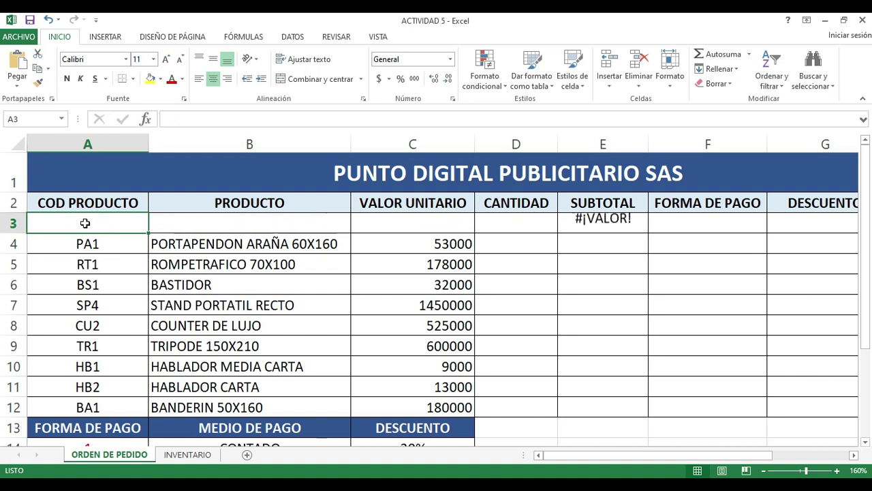
{"action": "left_click", "coordinate": [566, 223]}
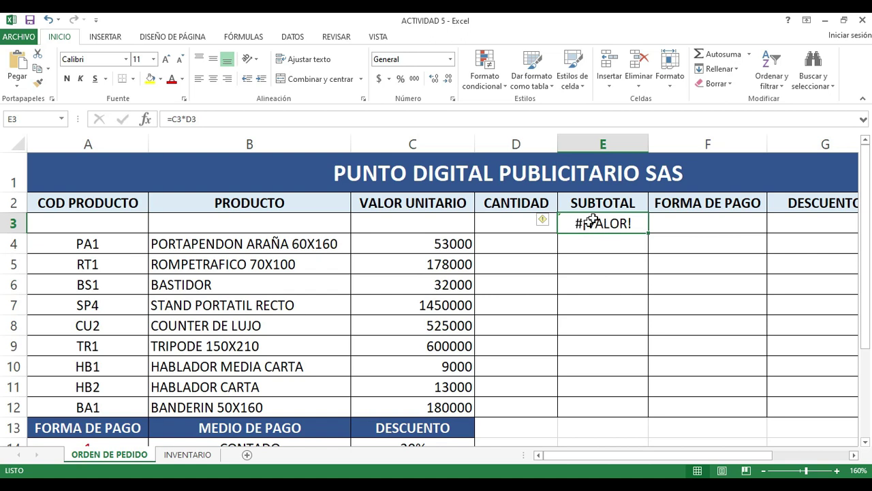
{"action": "left_click", "coordinate": [178, 121]}
{"action": "double_click", "coordinate": [178, 122]}
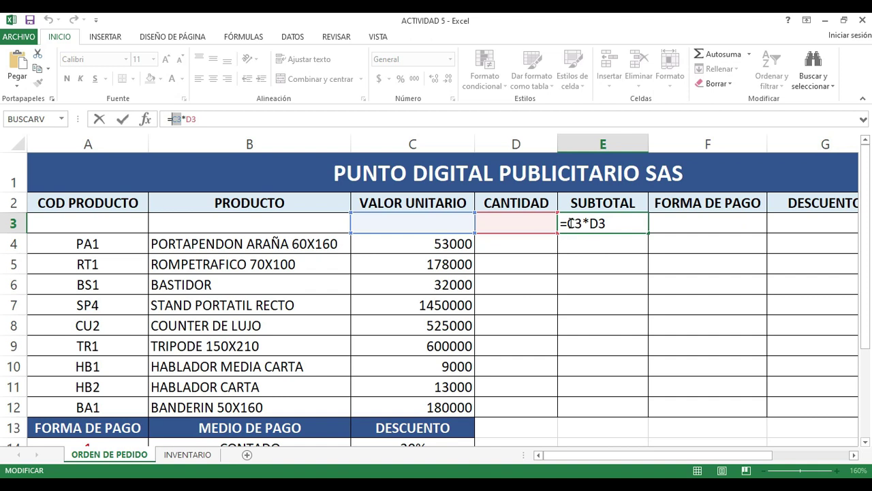
{"action": "key", "text": "ctrl+Return"}
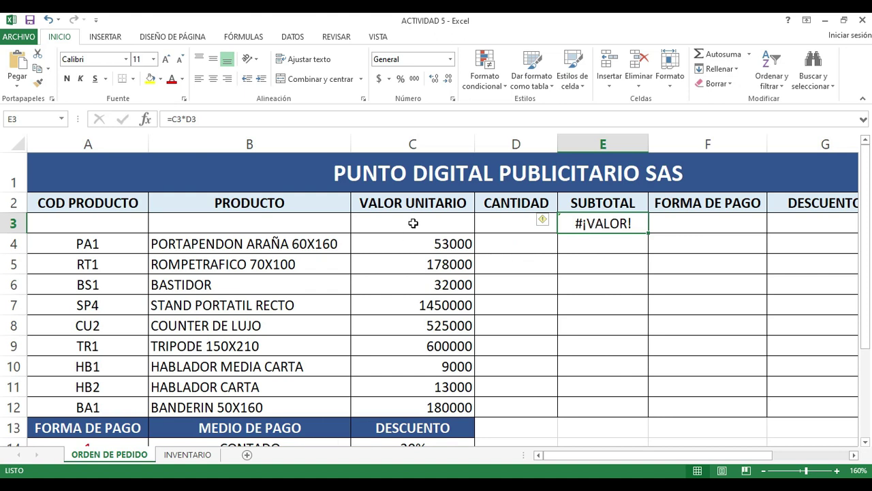
- Wrap the subtotal formula in E3 in an error check so it reads =SI.ERROR(C3*D3;" ")
{"action": "double_click", "coordinate": [581, 223]}
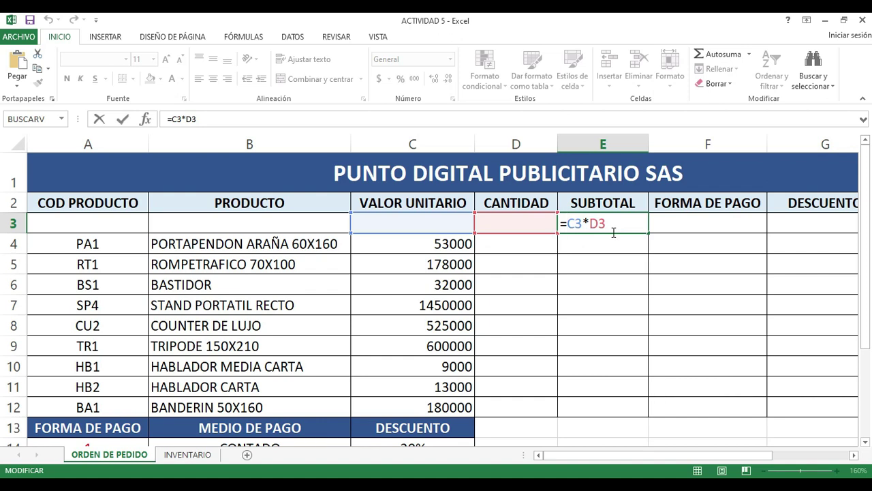
{"action": "left_click_drag", "start_coordinate": [569, 223], "coordinate": [585, 223]}
{"action": "left_click", "coordinate": [612, 233]}
{"action": "key", "text": "Left"}
{"action": "key", "text": "Left"}
{"action": "key", "text": "Left"}
{"action": "key", "text": "Left"}
{"action": "key", "text": "Left"}
{"action": "type", "text": "SI.E"}
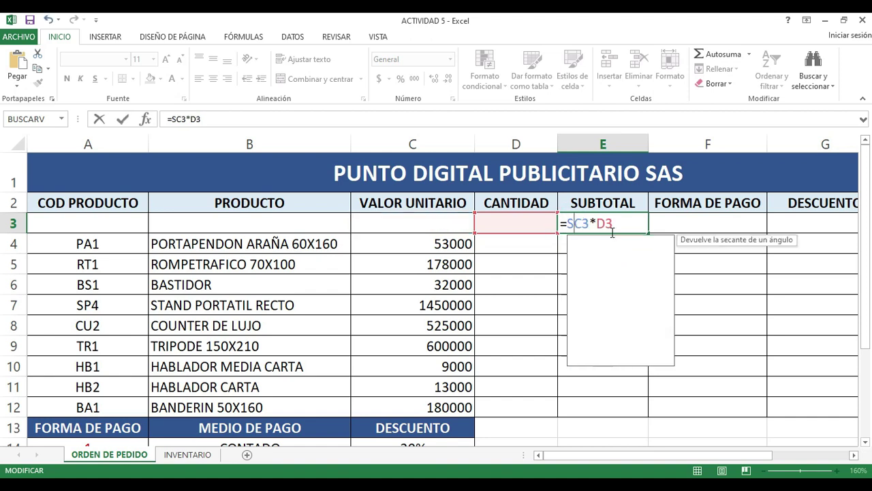
{"action": "type", "text": "RROR("}
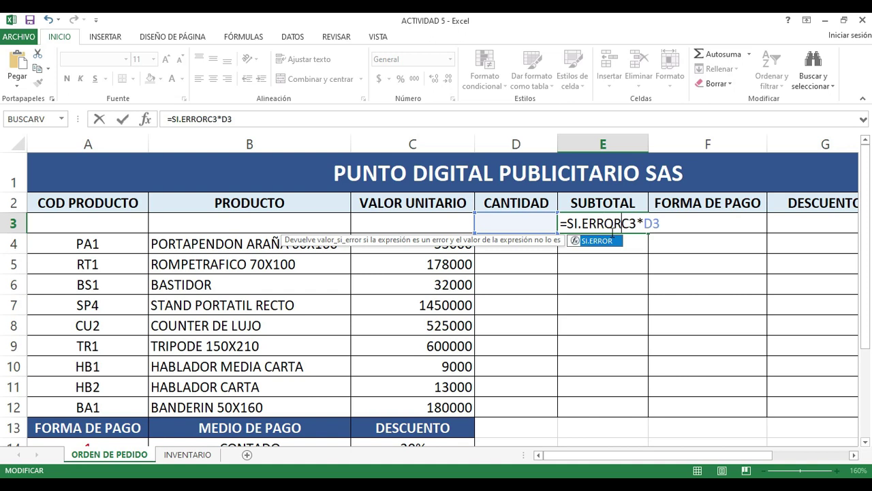
{"action": "left_click", "coordinate": [664, 223]}
{"action": "type", "text": ";"}
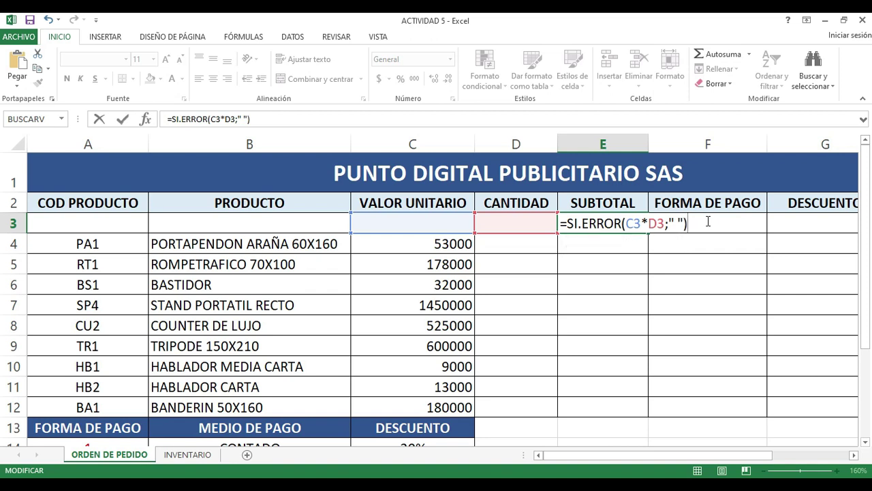
{"action": "key", "text": "Return"}
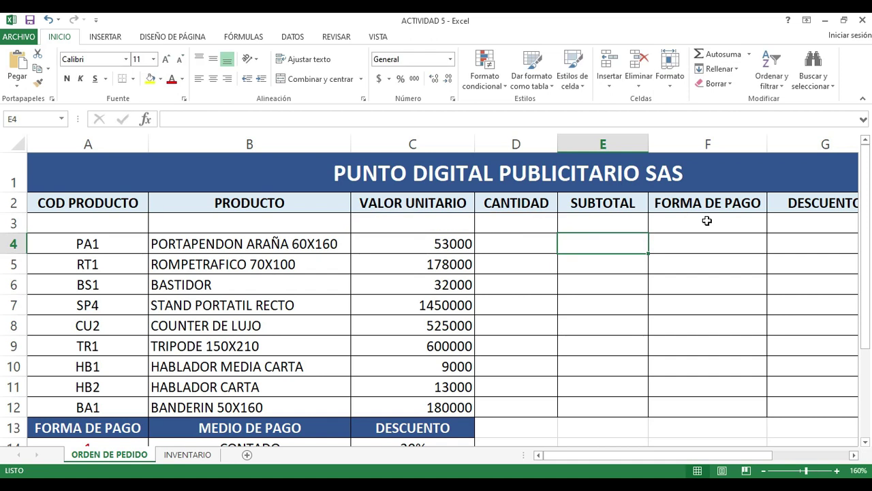
{"action": "left_click", "coordinate": [624, 229]}
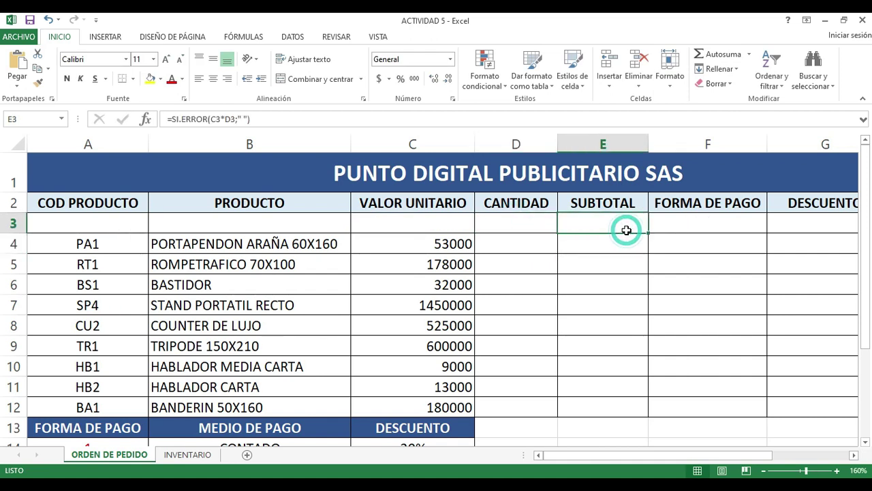
- Enter the product code RU4 in A3 and check the subtotal in E3
{"action": "left_click", "coordinate": [70, 217]}
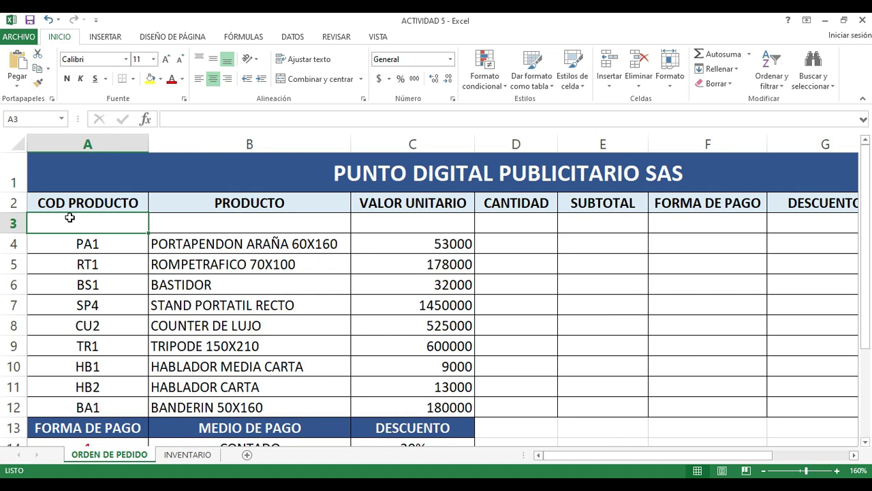
{"action": "type", "text": "RU4"}
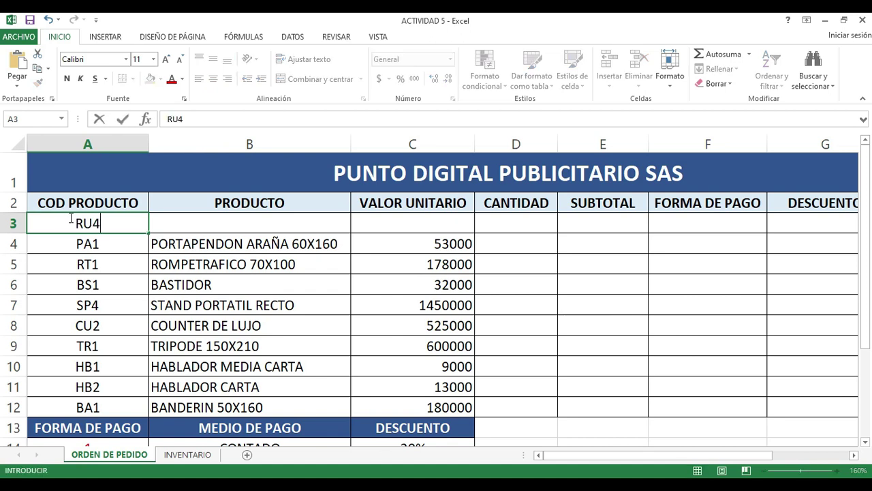
{"action": "key", "text": "Return"}
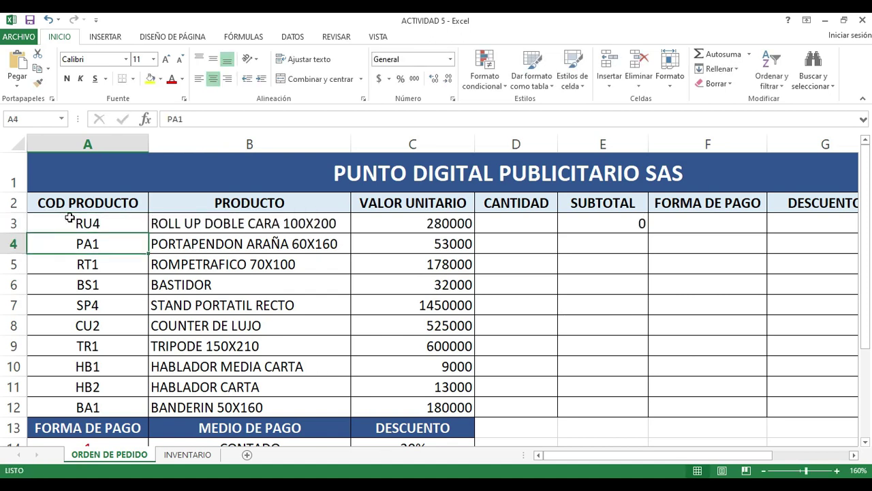
{"action": "left_click", "coordinate": [616, 222]}
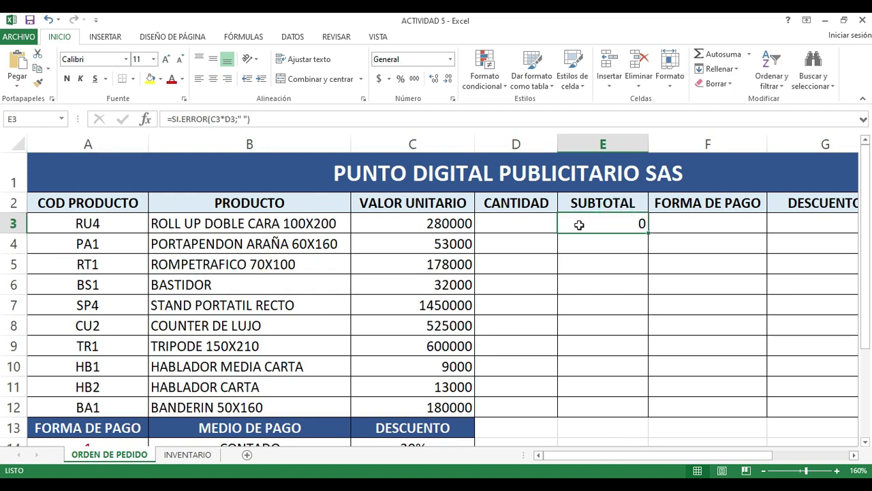
- Enter a quantity of 3 in D3 for the first product and check its subtotal
{"action": "left_click", "coordinate": [539, 225]}
{"action": "type", "text": "3"}
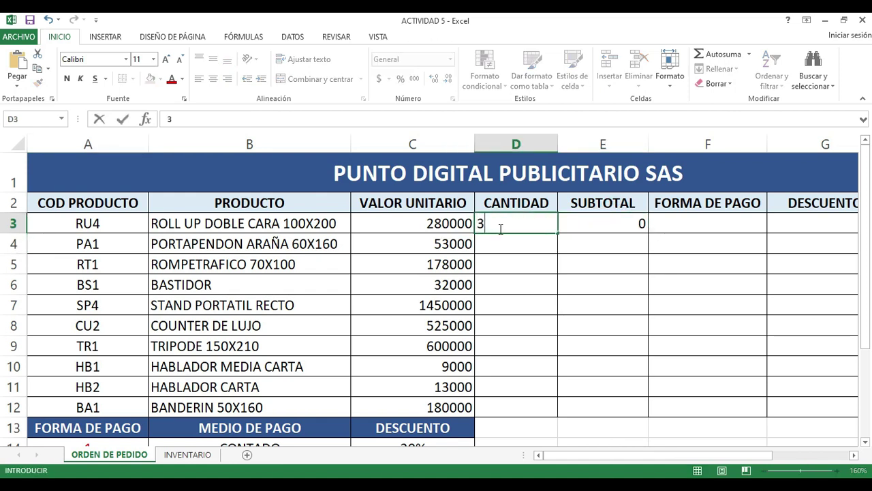
{"action": "key", "text": "Return"}
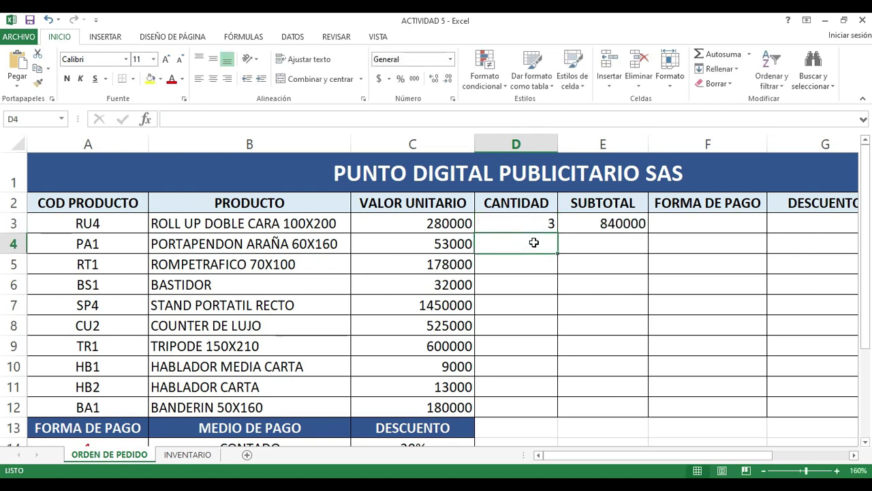
{"action": "left_click", "coordinate": [614, 224]}
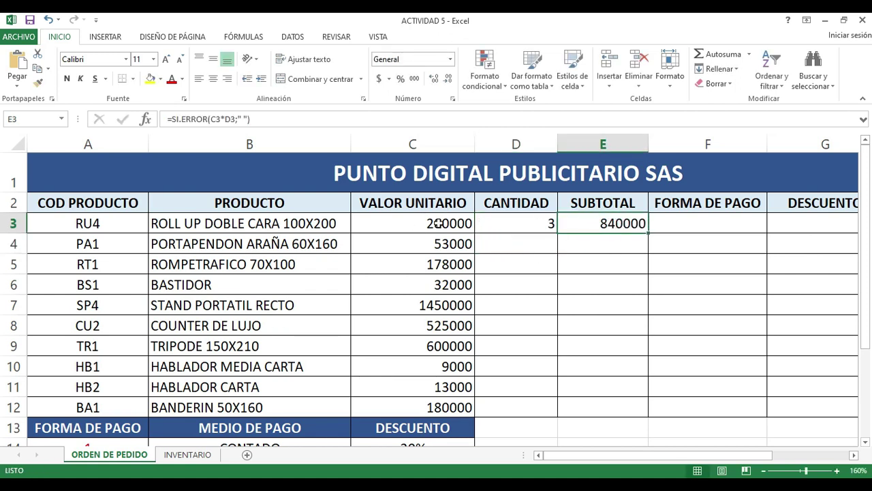
- Enter the quantities 2, 2, 5, 1, 1, 2, 4, 6 and 2 in cells D4 to D12
{"action": "left_click", "coordinate": [533, 239]}
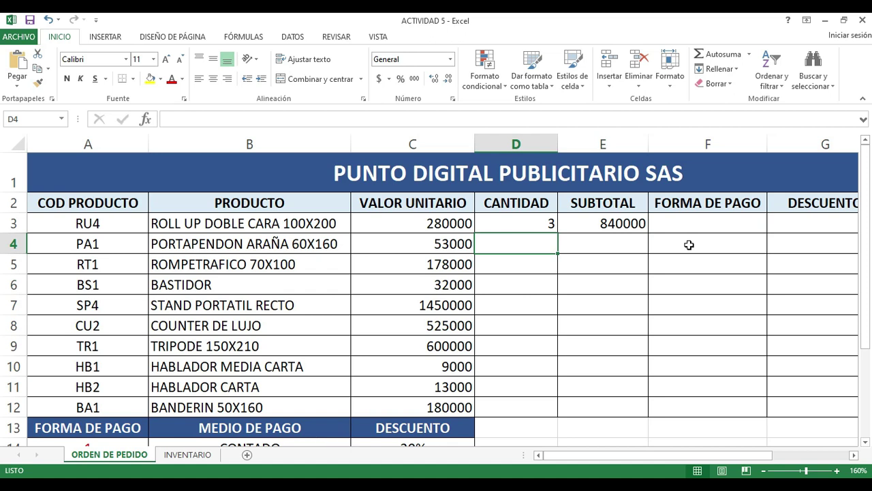
{"action": "type", "text": "2"}
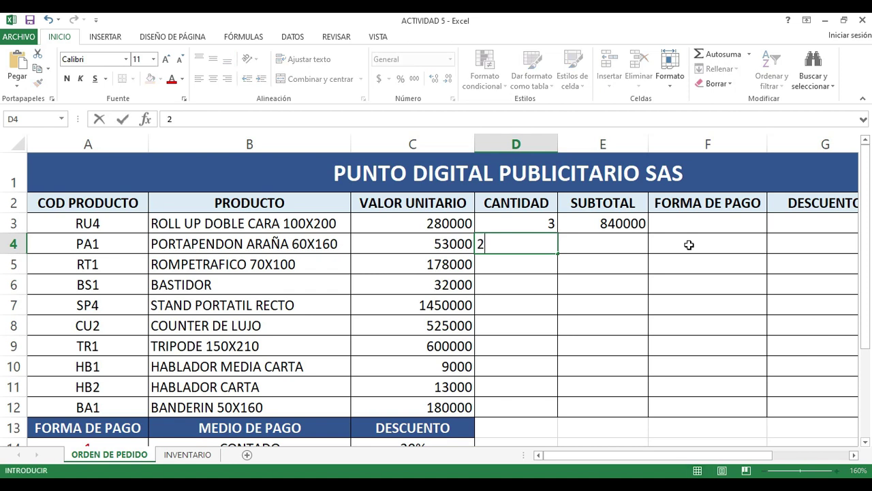
{"action": "key", "text": "Return"}
{"action": "type", "text": "2"}
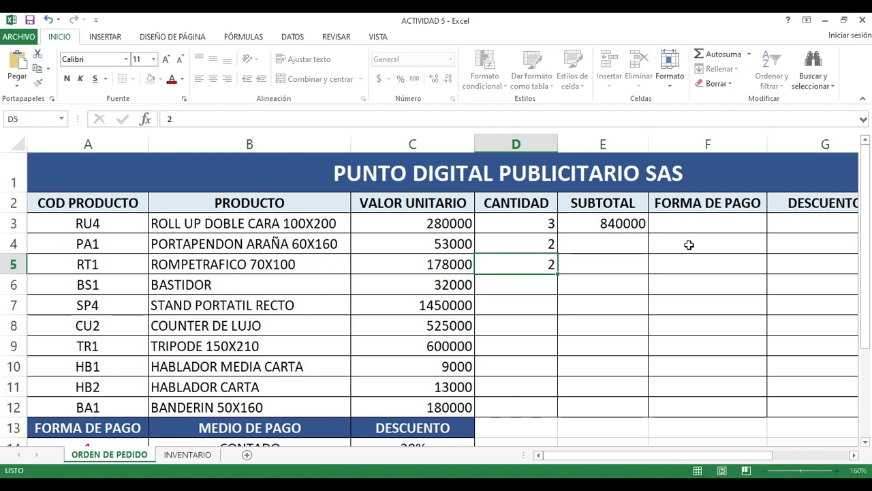
{"action": "key", "text": "Return"}
{"action": "type", "text": "2"}
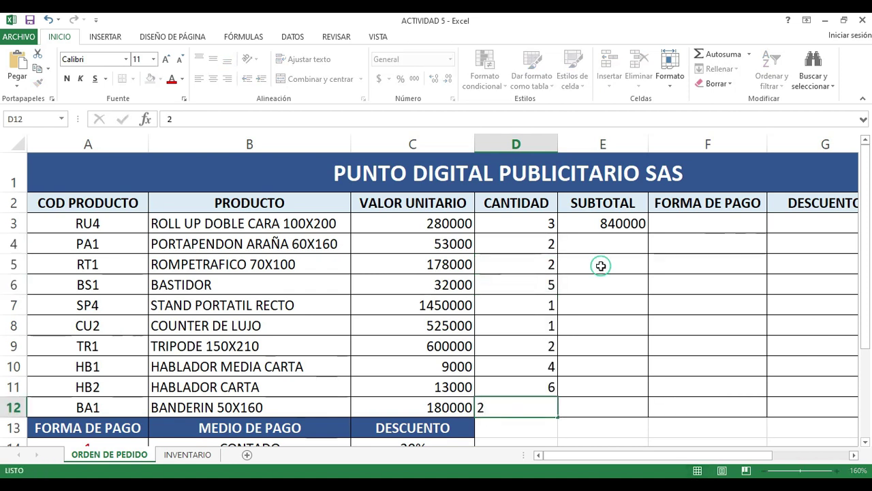
{"action": "left_click", "coordinate": [602, 266]}
- Copy the subtotal formula from E3 down to E12 and check the filled cells
{"action": "left_click", "coordinate": [643, 224]}
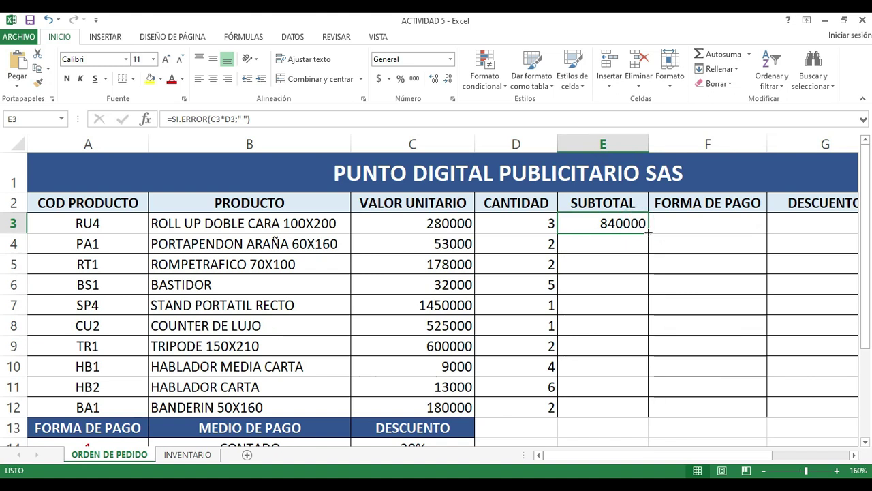
{"action": "left_click_drag", "start_coordinate": [648, 233], "coordinate": [650, 415]}
{"action": "left_click", "coordinate": [736, 288]}
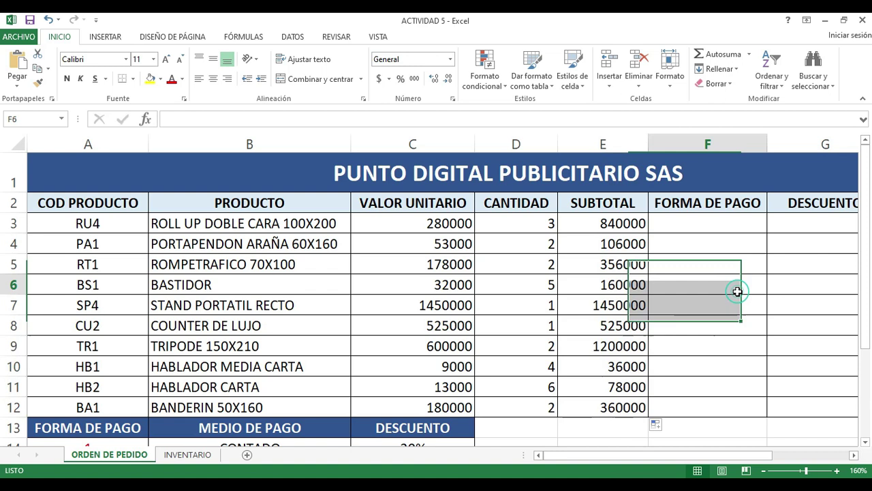
{"action": "left_click", "coordinate": [627, 224]}
{"action": "left_click", "coordinate": [612, 285]}
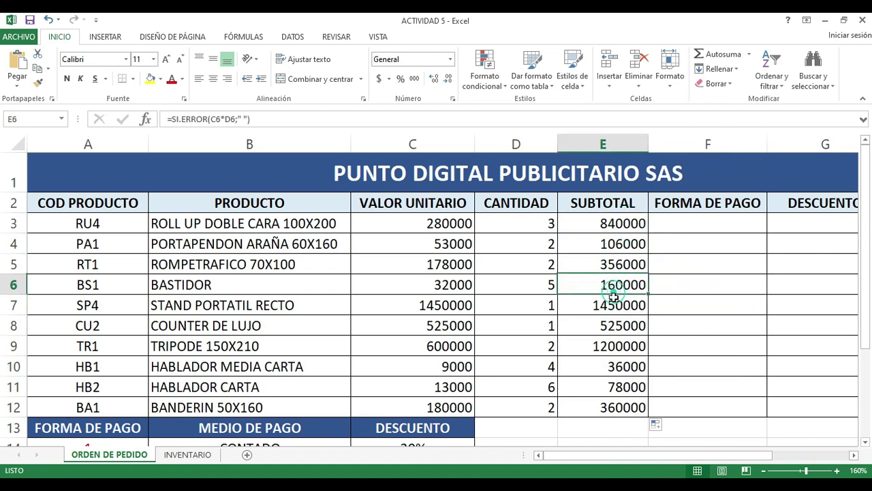
- Check the subtotals in E12 and E9 against the products' unit prices and quantities
{"action": "left_click", "coordinate": [598, 403]}
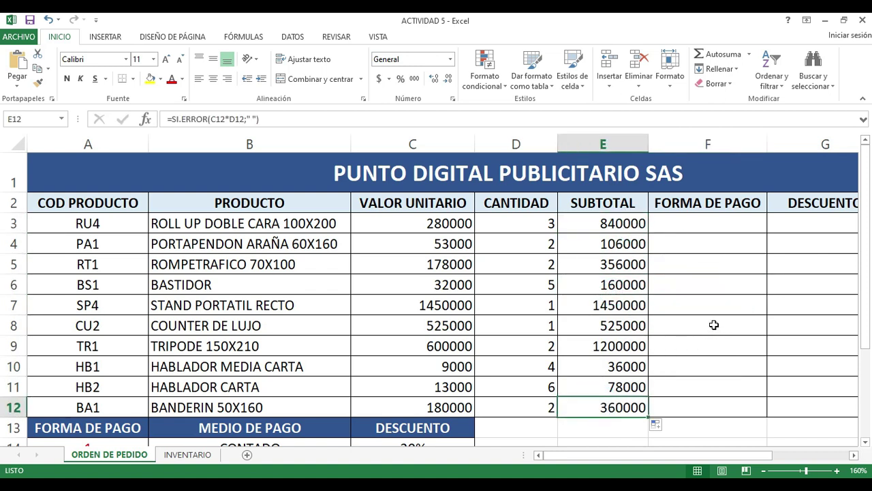
{"action": "left_click", "coordinate": [433, 304]}
{"action": "left_click", "coordinate": [453, 344]}
{"action": "left_click", "coordinate": [528, 347]}
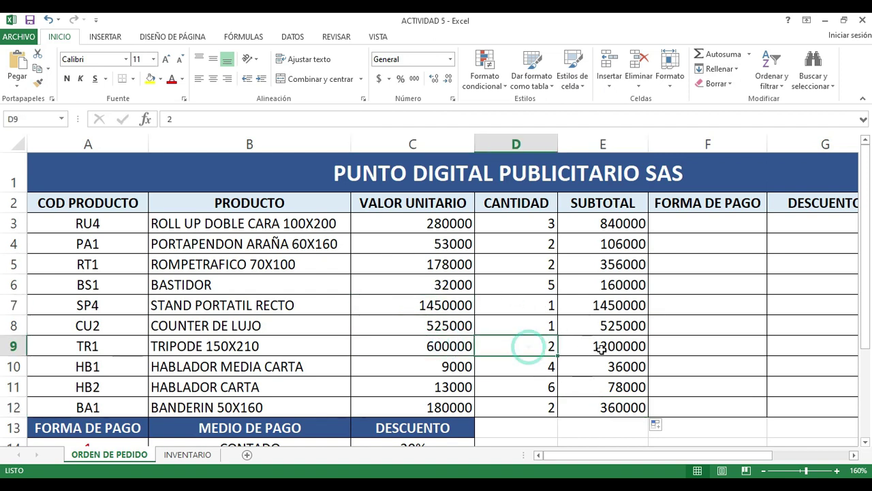
{"action": "left_click", "coordinate": [600, 347]}
{"action": "left_click", "coordinate": [92, 344]}
{"action": "left_click", "coordinate": [662, 319]}
- Examine the empty FORMA DE PAGO column and the payment codes listed in A13:A16
{"action": "left_click_drag", "start_coordinate": [625, 463], "coordinate": [651, 462]}
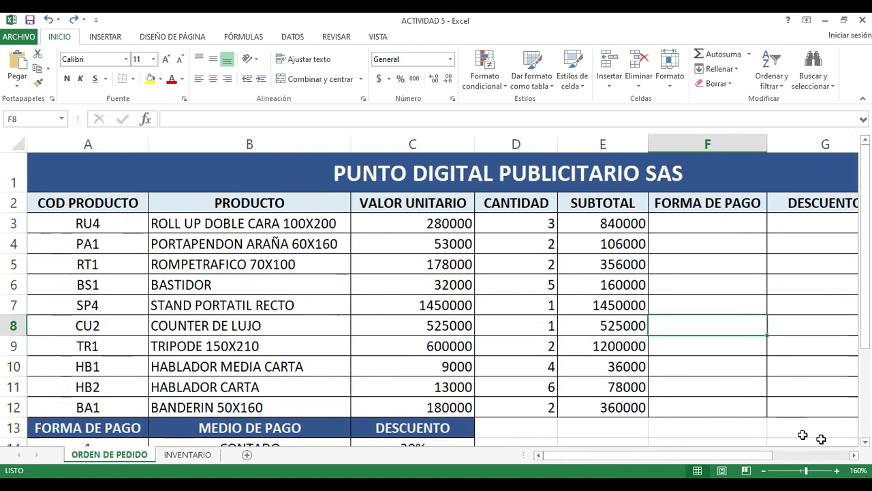
{"action": "left_click", "coordinate": [764, 471]}
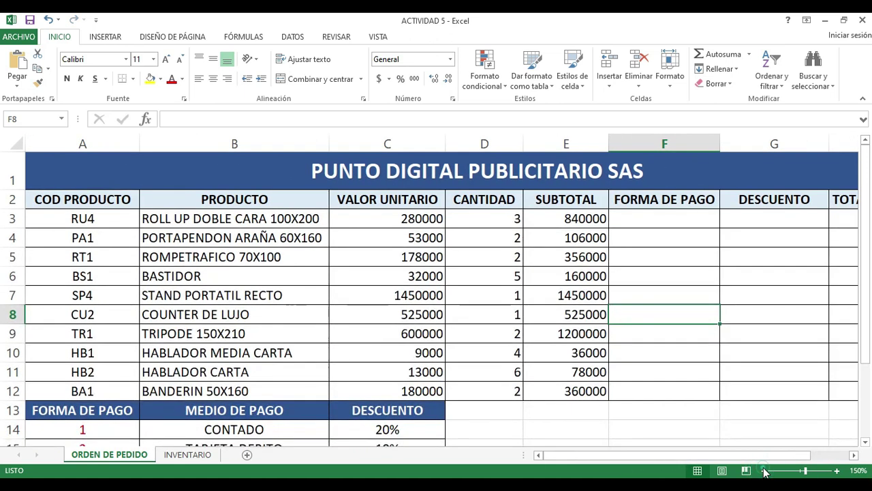
{"action": "left_click_drag", "start_coordinate": [750, 458], "coordinate": [789, 458]}
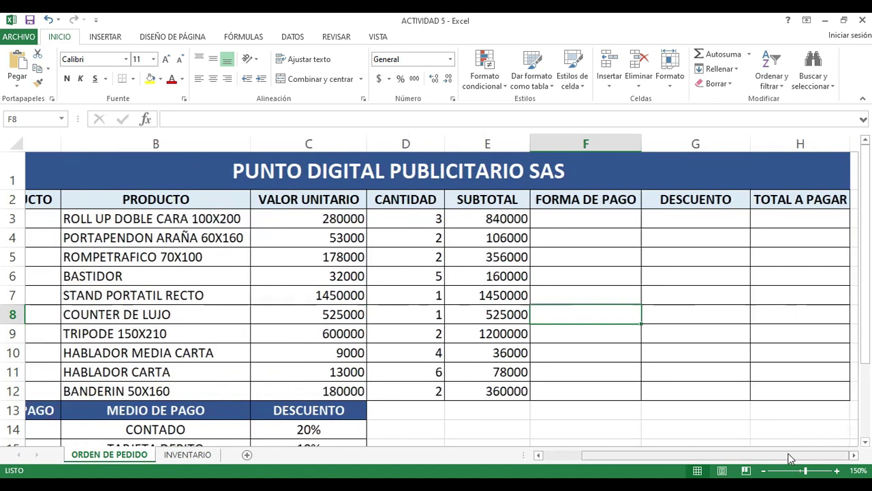
{"action": "left_click", "coordinate": [584, 220]}
{"action": "left_click_drag", "start_coordinate": [649, 463], "coordinate": [600, 461]}
{"action": "scroll", "coordinate": [285, 306], "scroll_direction": "down", "scroll_amount": 1}
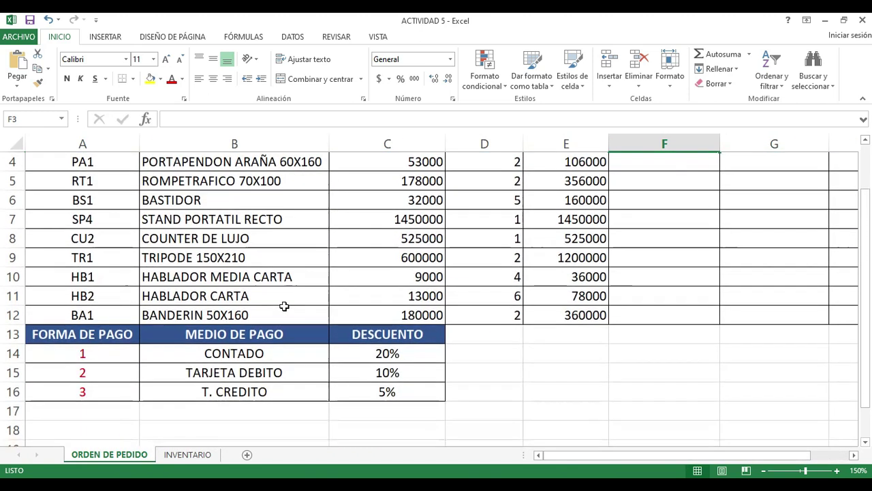
{"action": "left_click_drag", "start_coordinate": [119, 338], "coordinate": [130, 393]}
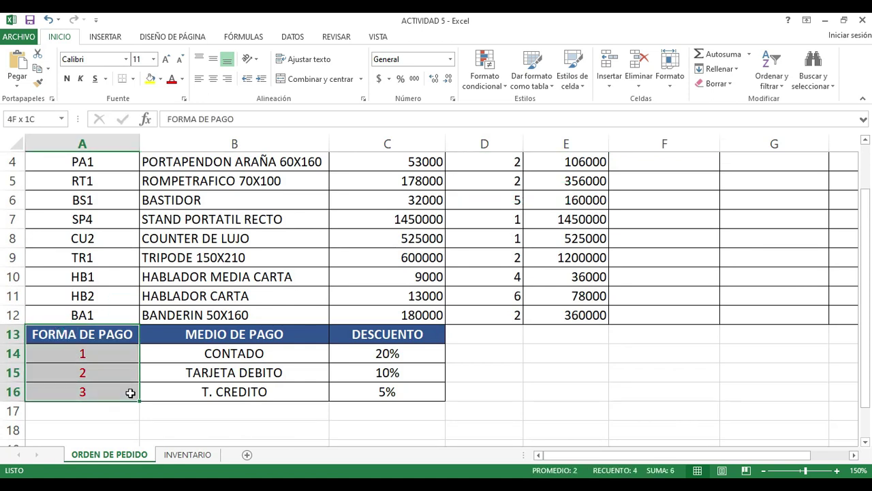
{"action": "scroll", "coordinate": [746, 360], "scroll_direction": "up", "scroll_amount": 1}
- Compare the cells F3:F12 with the payment codes 1 to 3 in A14:A16
{"action": "left_click", "coordinate": [686, 216]}
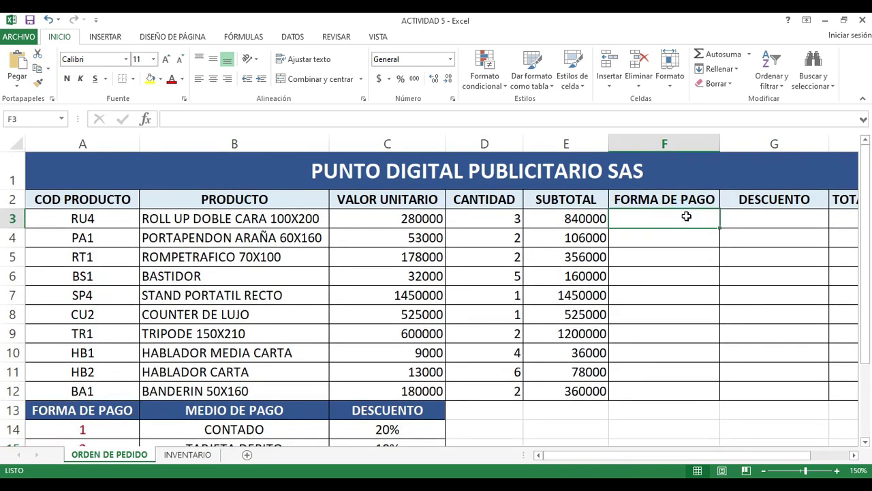
{"action": "scroll", "coordinate": [686, 216], "scroll_direction": "down", "scroll_amount": 1}
{"action": "left_click", "coordinate": [109, 353]}
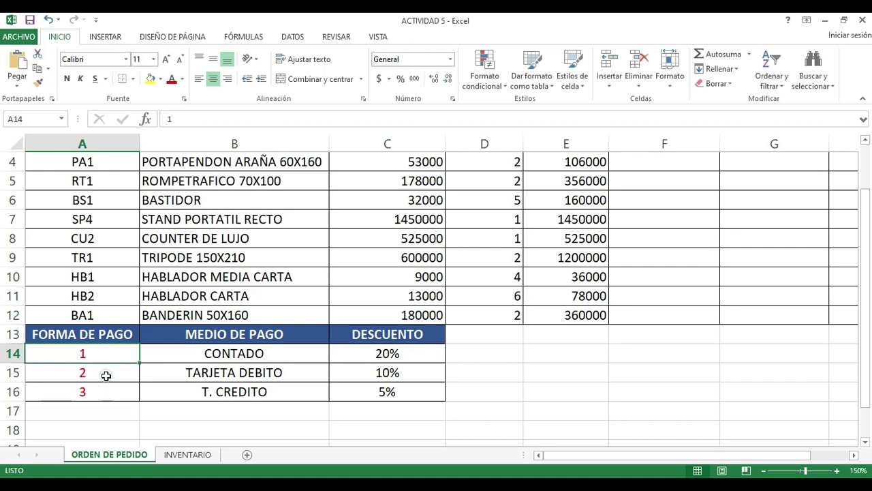
{"action": "left_click", "coordinate": [121, 393]}
{"action": "scroll", "coordinate": [615, 347], "scroll_direction": "up", "scroll_amount": 1}
{"action": "left_click_drag", "start_coordinate": [680, 217], "coordinate": [675, 396]}
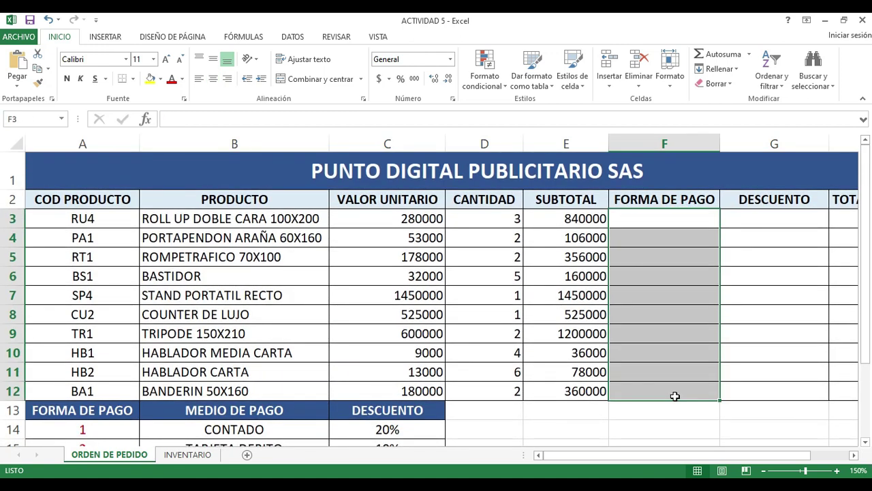
{"action": "scroll", "coordinate": [679, 295], "scroll_direction": "down", "scroll_amount": 1}
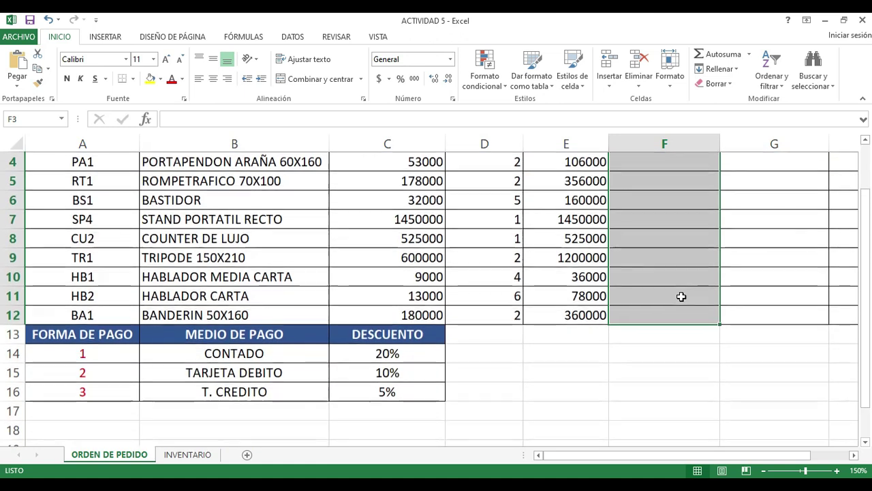
{"action": "left_click", "coordinate": [106, 352]}
{"action": "left_click", "coordinate": [108, 392]}
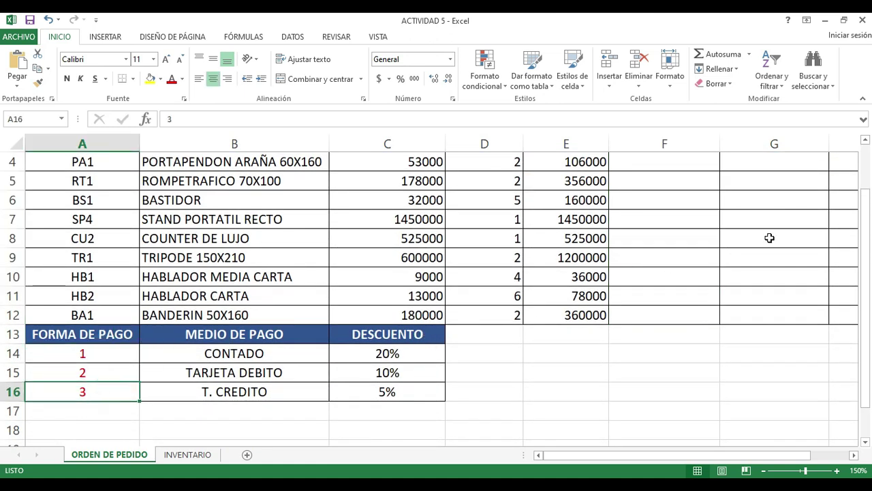
{"action": "scroll", "coordinate": [769, 238], "scroll_direction": "up", "scroll_amount": 1}
- Enter the payment codes 2, 2, 2, 1, 3, 1, 3, 1, 2 and 2 in cells F3 to F12
{"action": "left_click", "coordinate": [644, 215]}
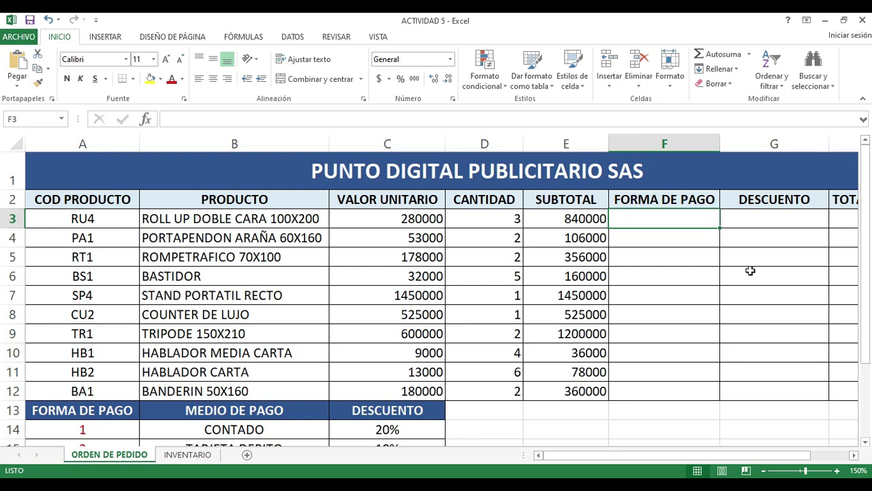
{"action": "scroll", "coordinate": [750, 271], "scroll_direction": "down", "scroll_amount": 1}
{"action": "scroll", "coordinate": [751, 271], "scroll_direction": "up", "scroll_amount": 1}
{"action": "scroll", "coordinate": [691, 288], "scroll_direction": "down", "scroll_amount": 1}
{"action": "scroll", "coordinate": [691, 289], "scroll_direction": "up", "scroll_amount": 1}
{"action": "type", "text": "2"}
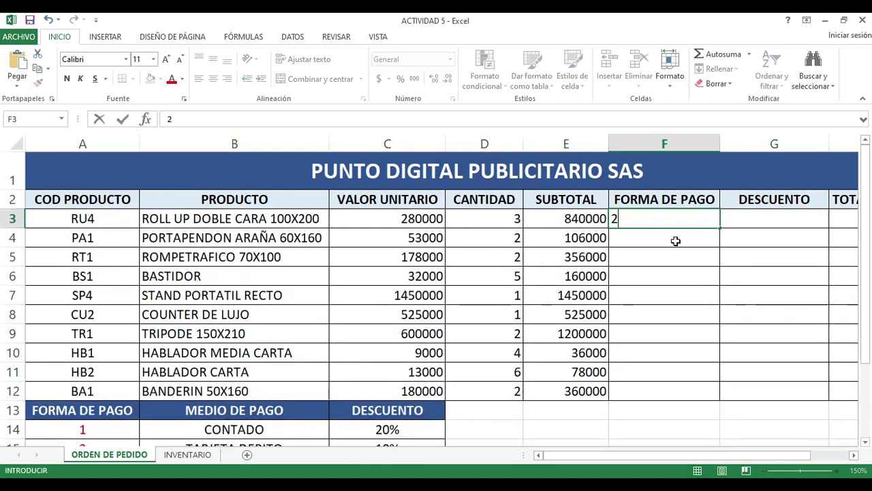
{"action": "key", "text": "Return"}
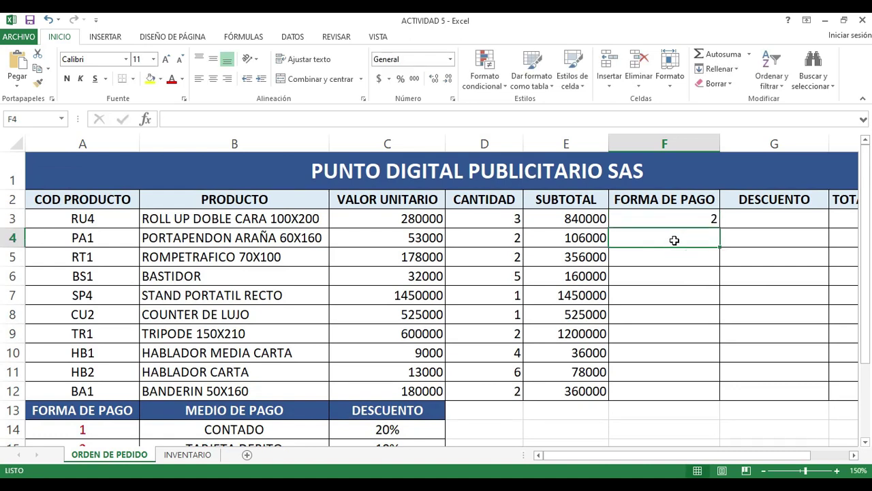
{"action": "type", "text": "2"}
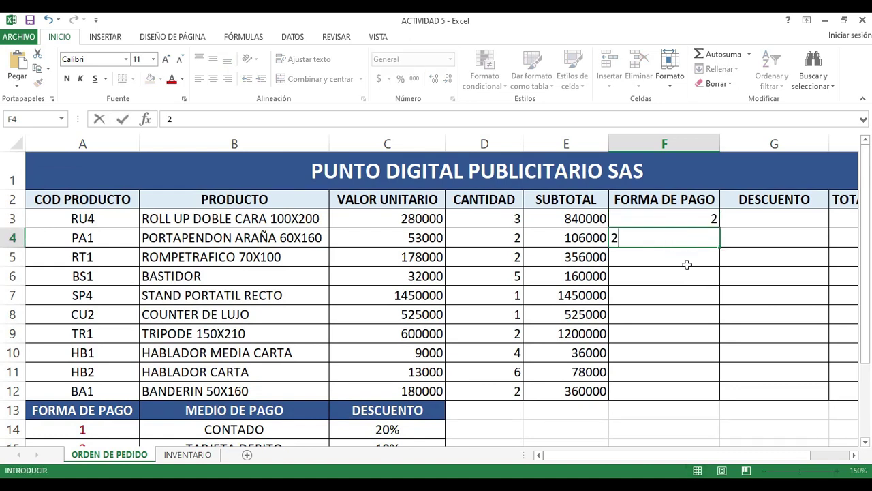
{"action": "key", "text": "Return"}
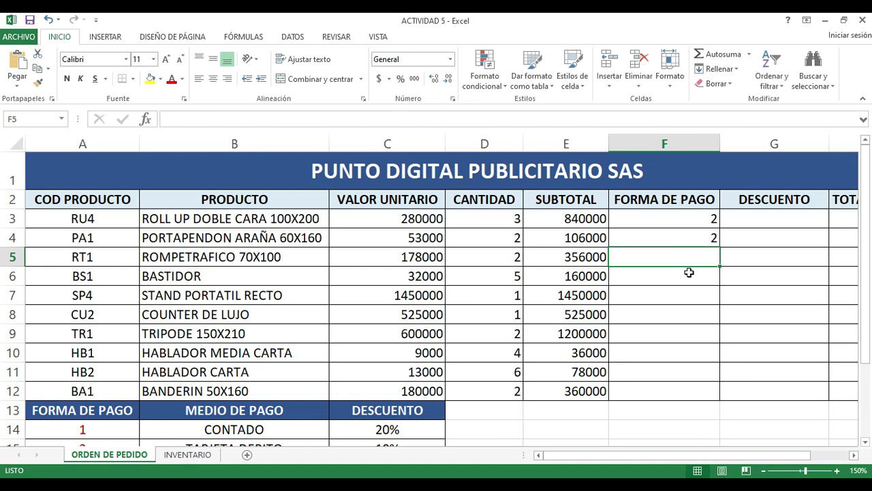
{"action": "type", "text": "2"}
{"action": "key", "text": "Return"}
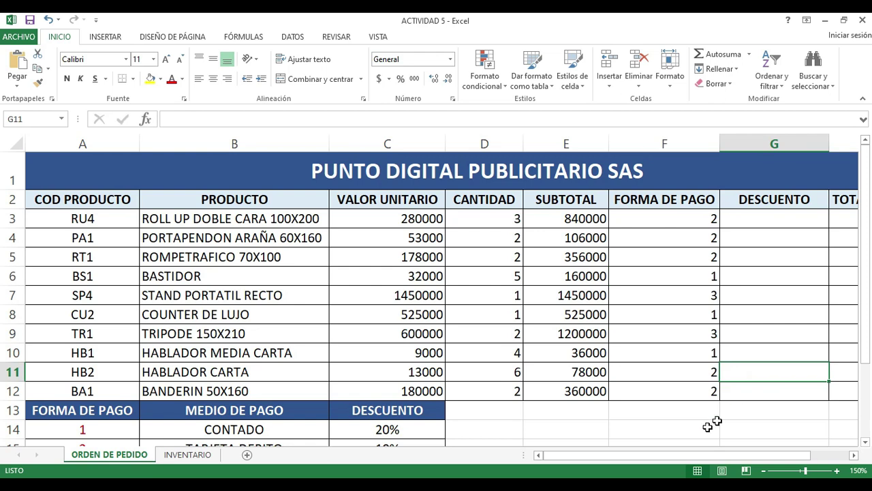
- Review the payment codes in column F against the payment method and discount table below the products
{"action": "mouse_move", "coordinate": [684, 456]}
{"action": "left_mouse_down"}
{"action": "mouse_move", "coordinate": [695, 456]}
{"action": "mouse_move", "coordinate": [682, 456]}
{"action": "left_mouse_up"}
{"action": "scroll", "coordinate": [682, 224], "scroll_direction": "down", "scroll_amount": 1}
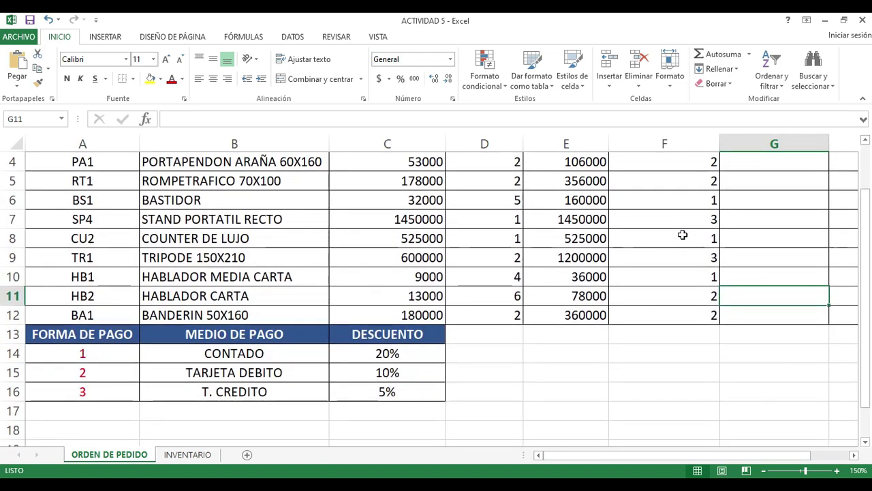
{"action": "scroll", "coordinate": [685, 328], "scroll_direction": "up", "scroll_amount": 1}
{"action": "mouse_move", "coordinate": [678, 464]}
{"action": "left_mouse_down"}
{"action": "mouse_move", "coordinate": [721, 457]}
{"action": "mouse_move", "coordinate": [682, 457]}
{"action": "left_mouse_up"}
{"action": "left_click", "coordinate": [579, 219]}
{"action": "scroll", "coordinate": [606, 297], "scroll_direction": "down", "scroll_amount": 2}
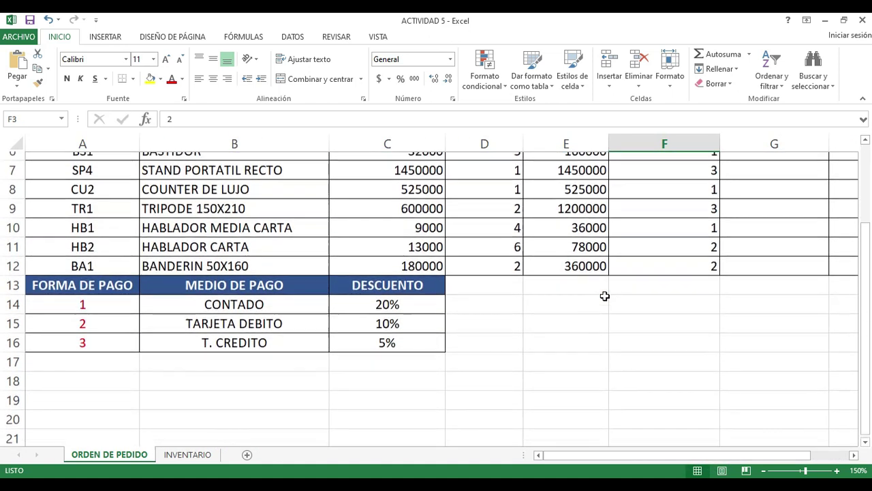
{"action": "scroll", "coordinate": [608, 293], "scroll_direction": "up", "scroll_amount": 2}
{"action": "left_click", "coordinate": [97, 428]}
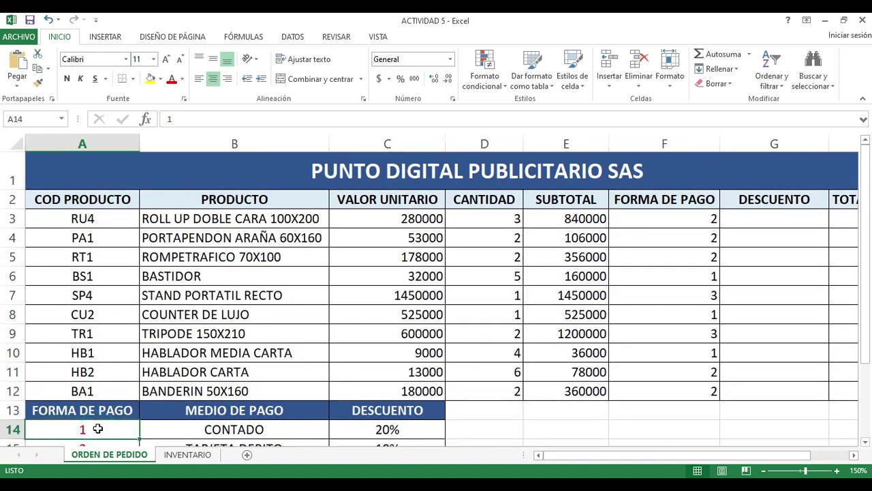
{"action": "left_click", "coordinate": [207, 431]}
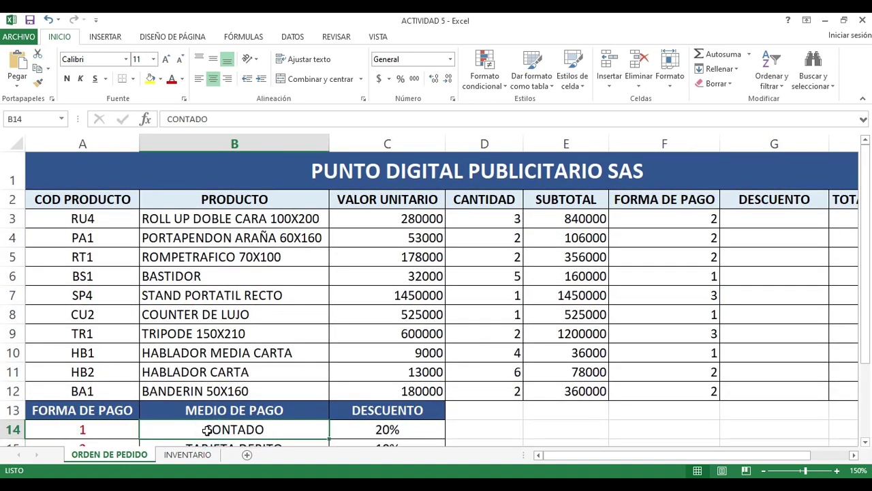
- Examine the first product's SUBTOTAL, DESCUENTO and TOTAL A PAGAR cells in E3, G3 and H3
{"action": "left_click", "coordinate": [762, 221]}
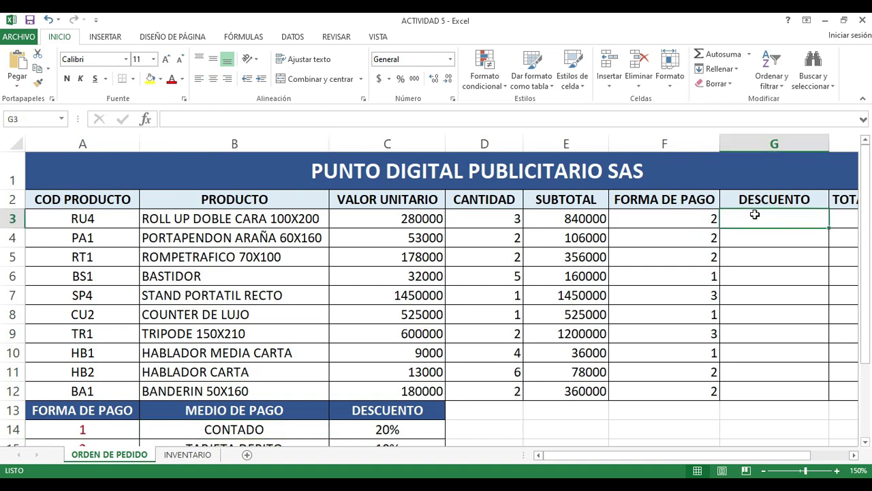
{"action": "left_click", "coordinate": [547, 213]}
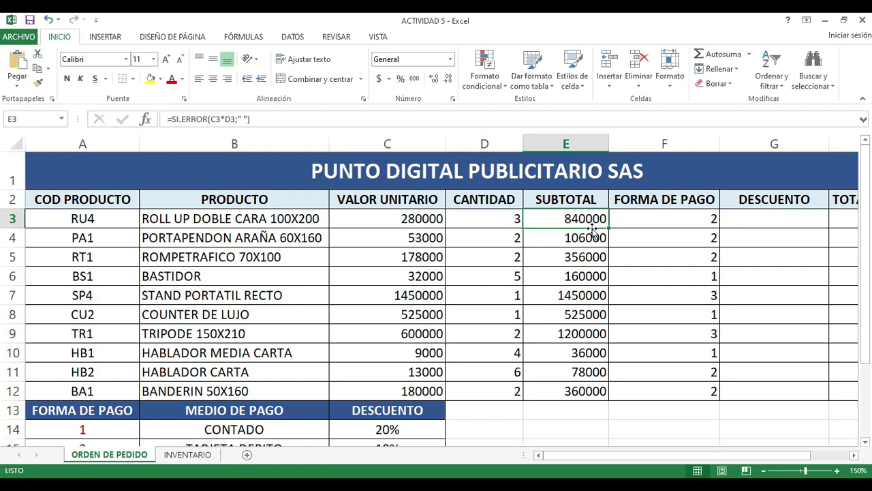
{"action": "left_click", "coordinate": [750, 215]}
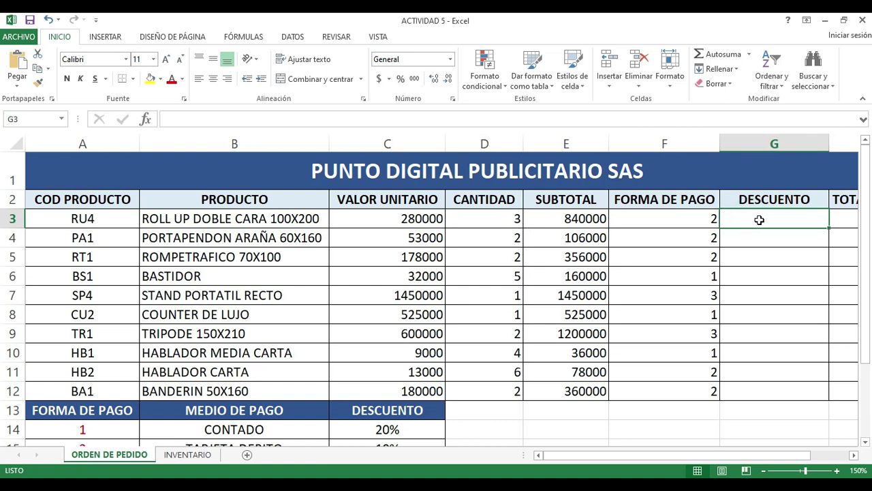
{"action": "left_click", "coordinate": [555, 215]}
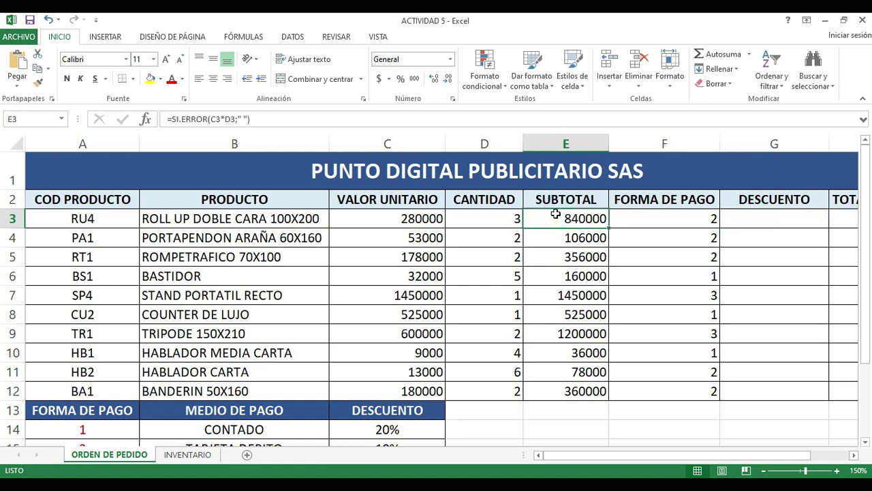
{"action": "left_click_drag", "start_coordinate": [798, 455], "coordinate": [837, 454]}
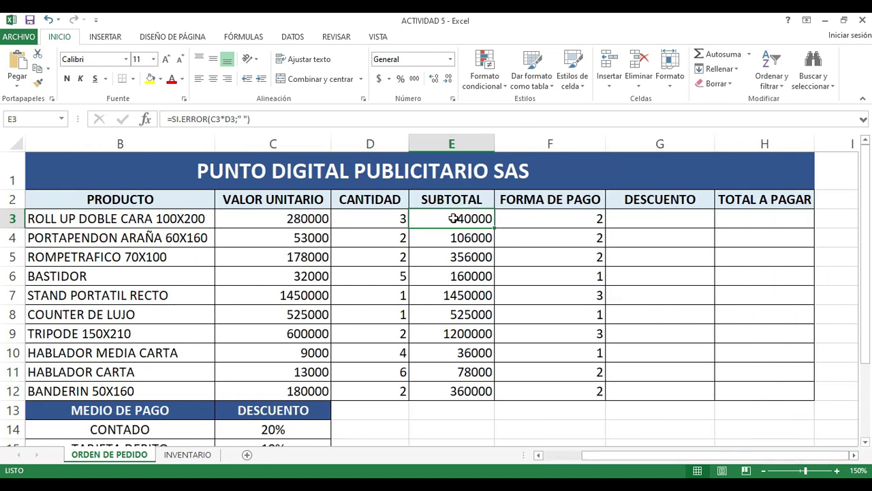
{"action": "left_click", "coordinate": [667, 223]}
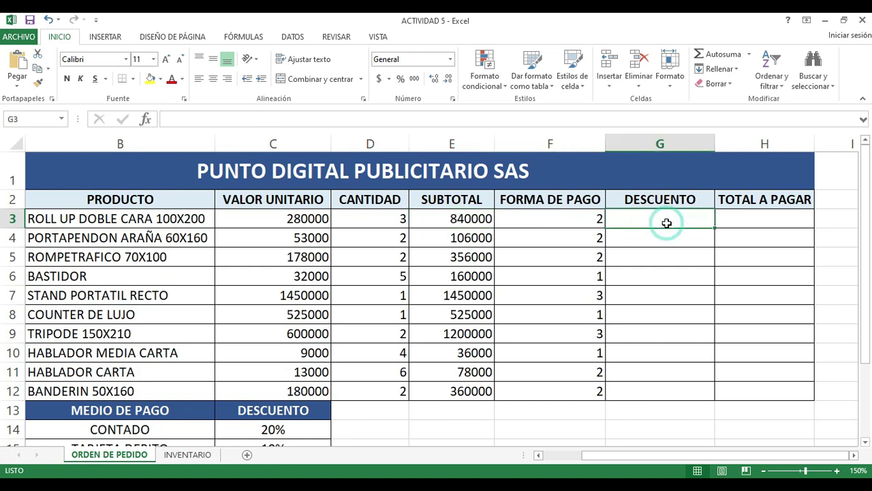
{"action": "left_click", "coordinate": [753, 219]}
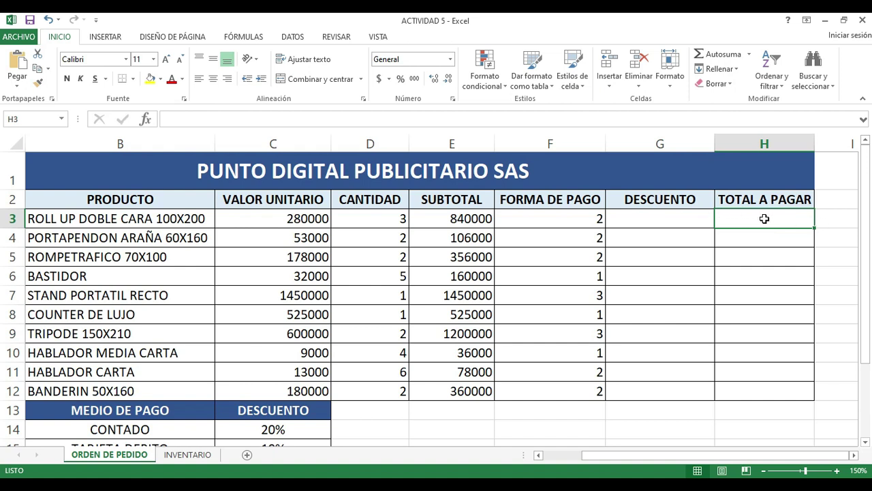
{"action": "left_click_drag", "start_coordinate": [707, 458], "coordinate": [652, 445]}
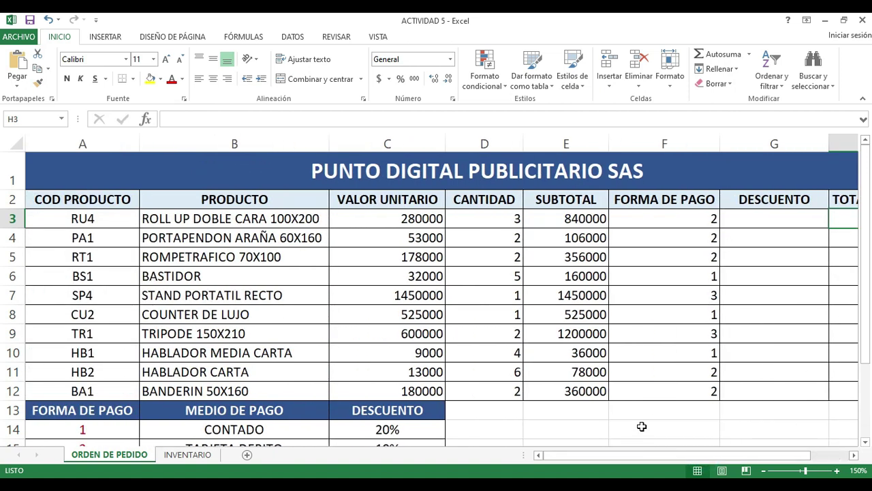
{"action": "left_click_drag", "start_coordinate": [643, 454], "coordinate": [680, 213]}
- Start a SI formula in G3 for the first product's discount, testing whether F3=1
{"action": "left_click", "coordinate": [680, 213]}
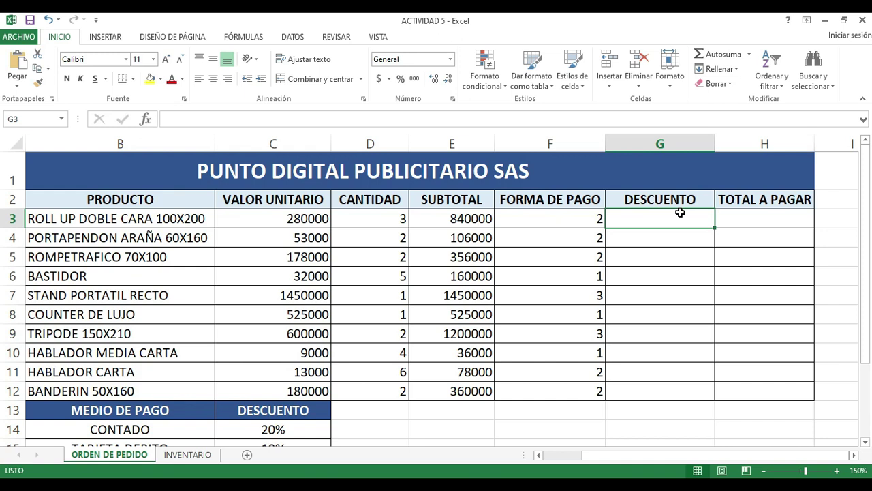
{"action": "type", "text": "=SI("}
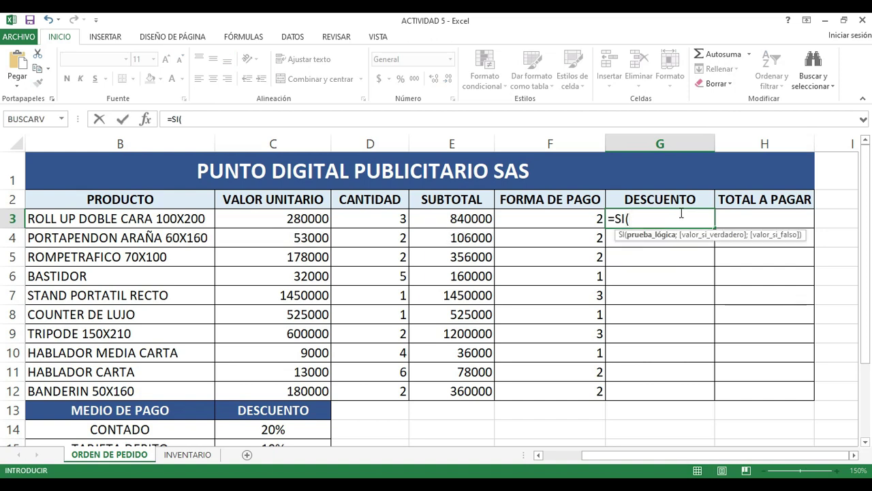
{"action": "left_click", "coordinate": [557, 219]}
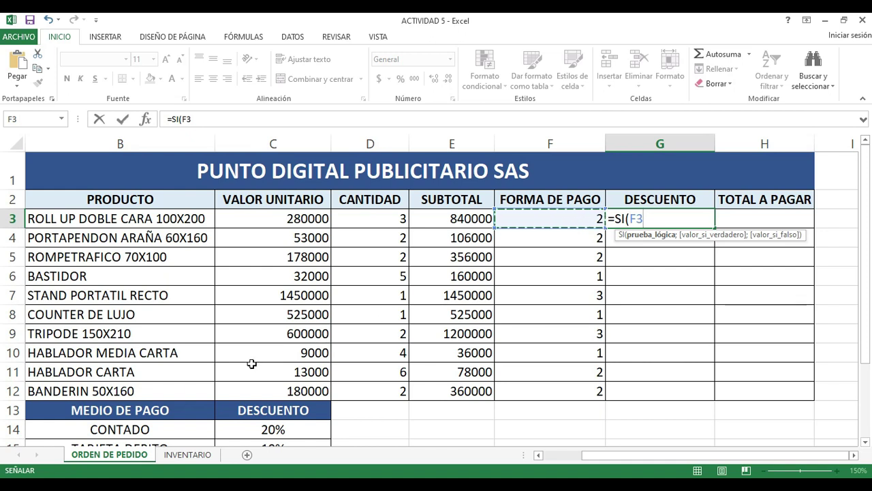
{"action": "left_click_drag", "start_coordinate": [612, 454], "coordinate": [561, 455]}
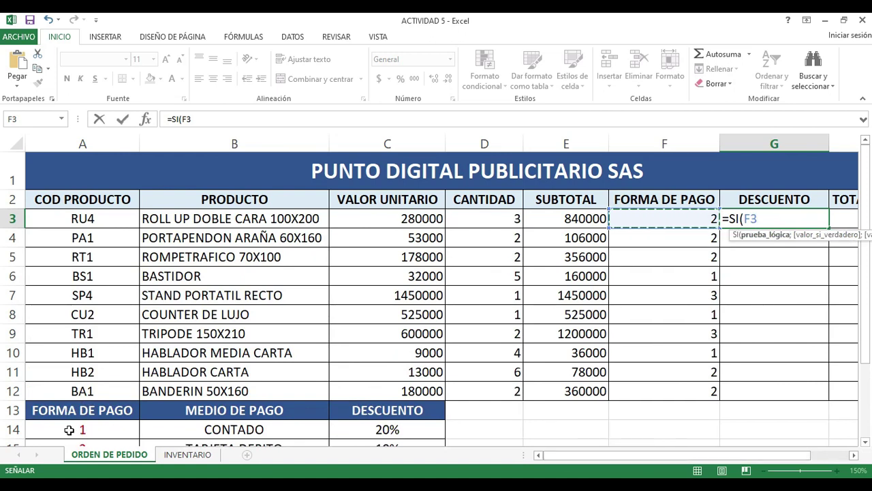
{"action": "left_click_drag", "start_coordinate": [612, 455], "coordinate": [630, 457]}
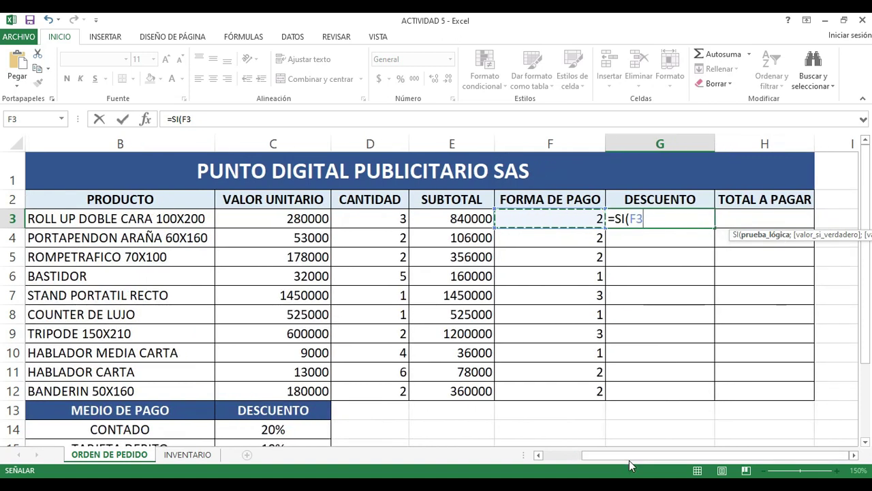
{"action": "type", "text": "=1;"}
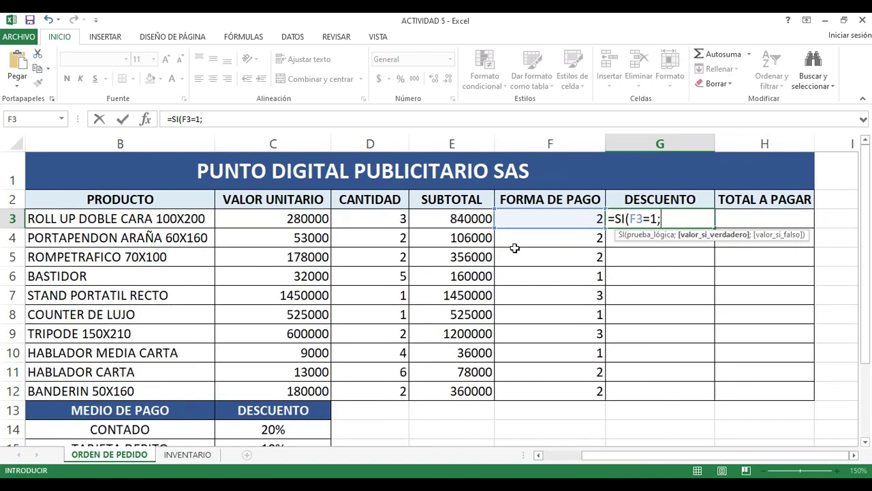
- Add the subtotal E3 multiplied by the CONTADO discount in C14 as the value if true
{"action": "left_click", "coordinate": [461, 219]}
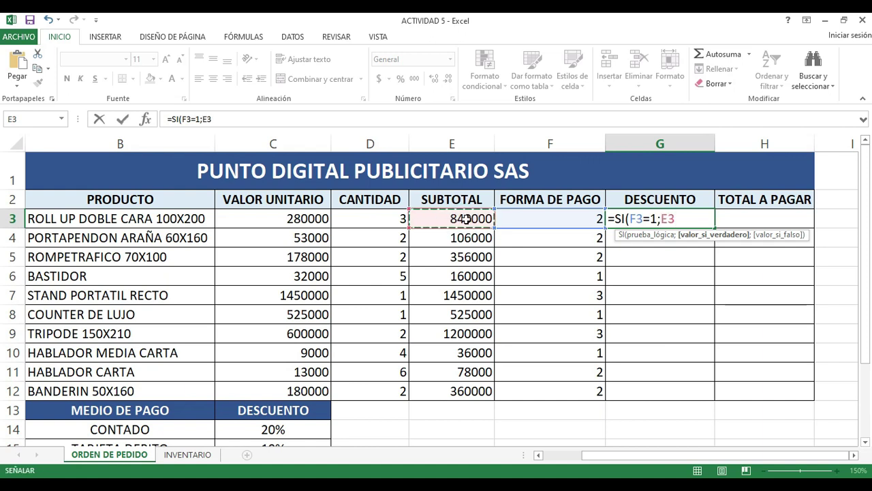
{"action": "type", "text": "*"}
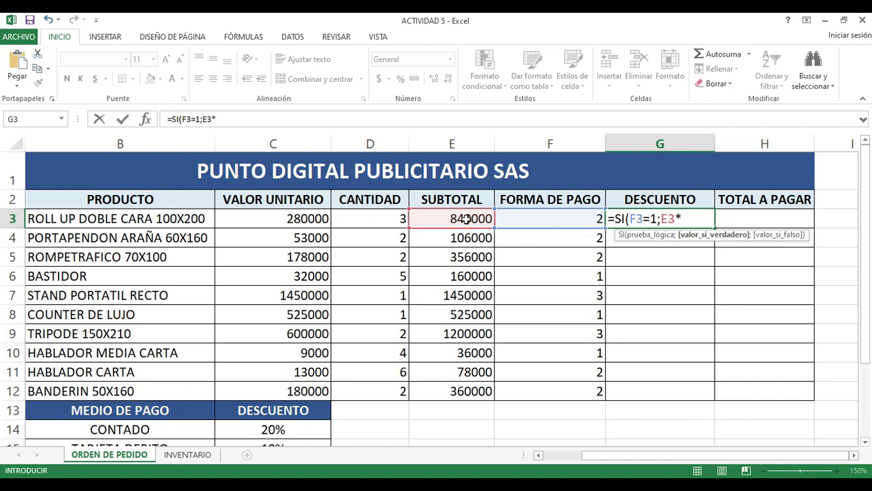
{"action": "scroll", "coordinate": [360, 340], "scroll_direction": "down", "scroll_amount": 1}
{"action": "left_click", "coordinate": [302, 354]}
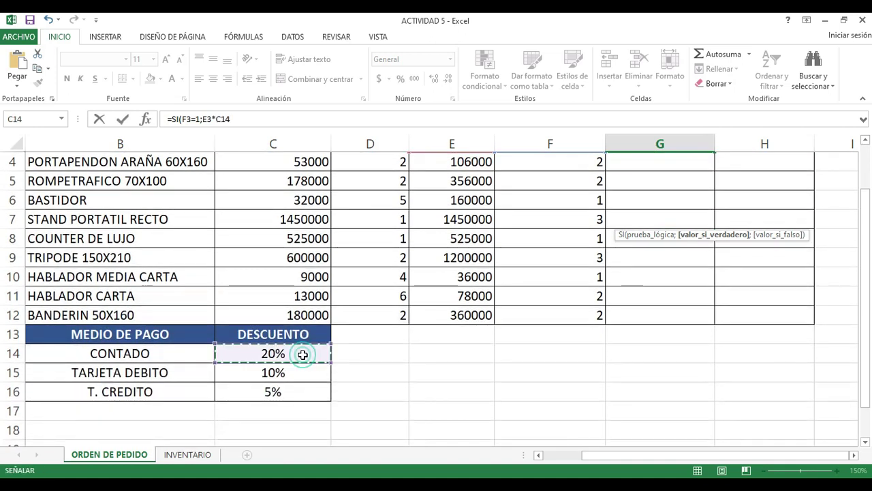
{"action": "scroll", "coordinate": [582, 316], "scroll_direction": "up", "scroll_amount": 1}
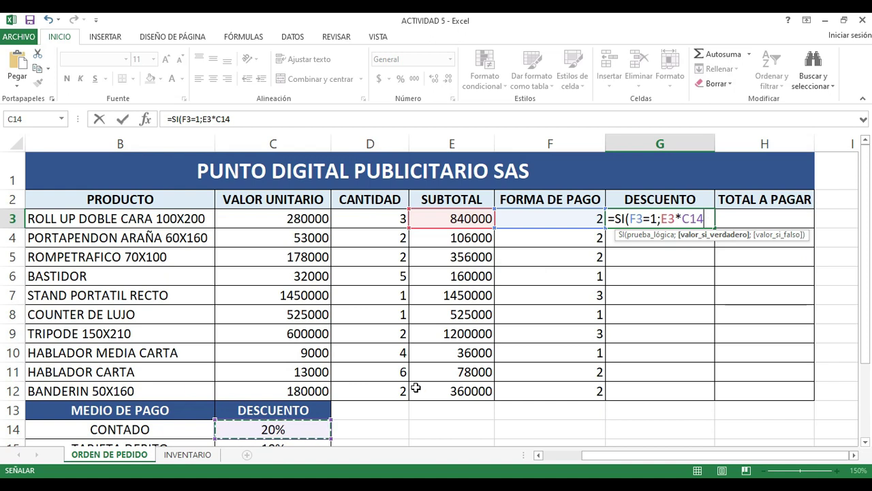
{"action": "scroll", "coordinate": [415, 397], "scroll_direction": "down", "scroll_amount": 1}
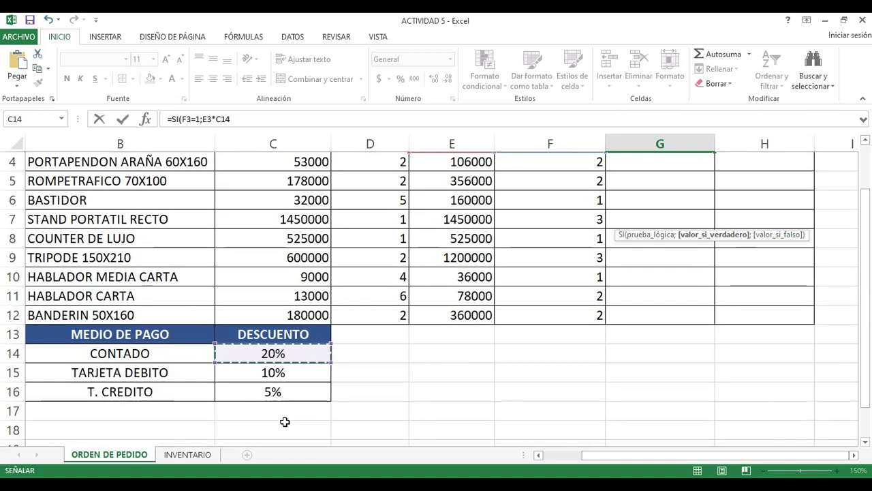
{"action": "scroll", "coordinate": [739, 313], "scroll_direction": "up", "scroll_amount": 1}
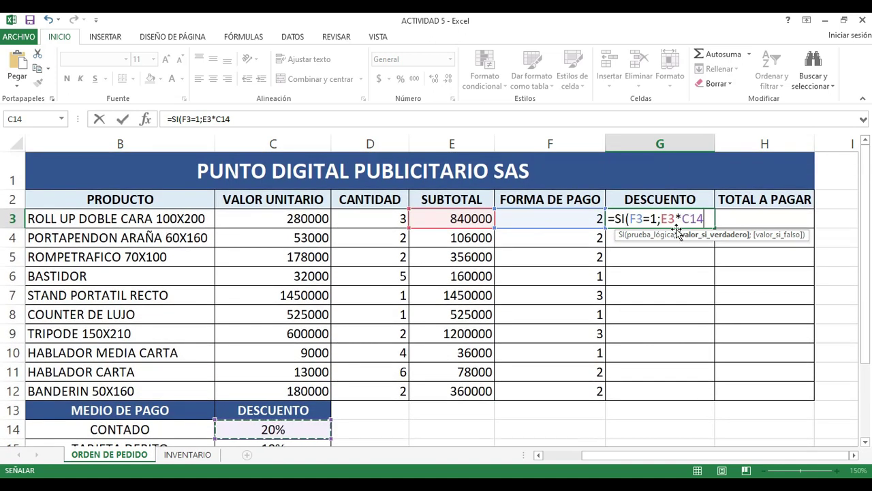
- Make the C14 reference in the G3 formula absolute as $C$14
{"action": "left_click", "coordinate": [683, 218]}
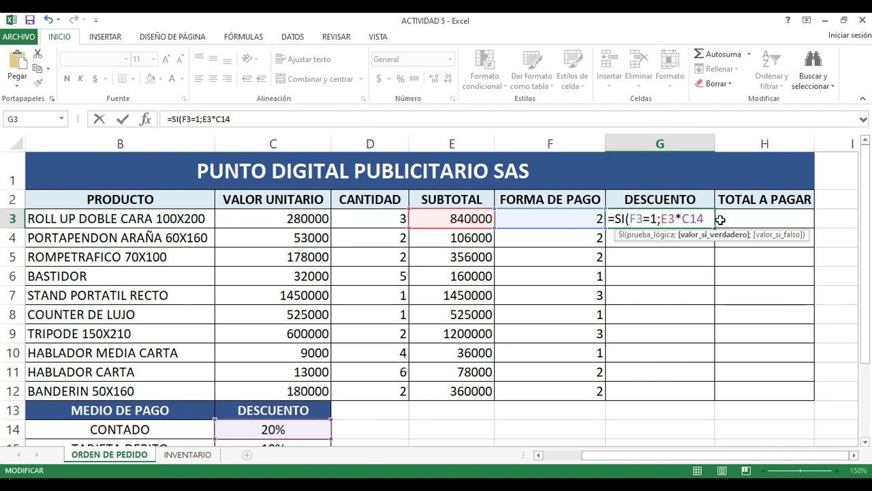
{"action": "type", "text": "$"}
{"action": "key", "text": "Right"}
{"action": "type", "text": "$"}
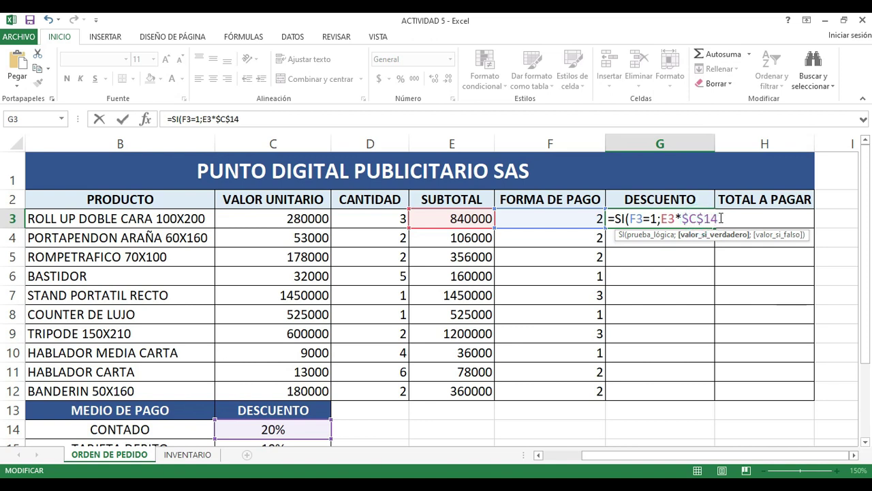
- Open a nested SI function as the value-if-false argument of the G3 formula
{"action": "left_click", "coordinate": [718, 219]}
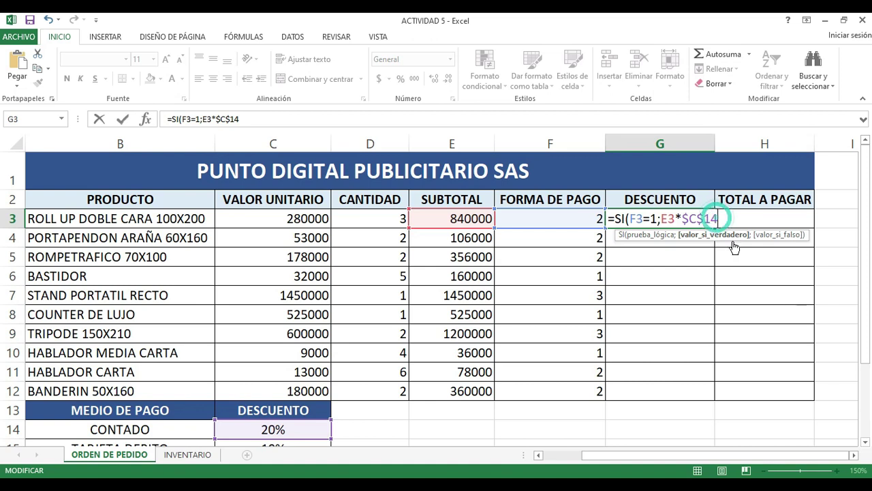
{"action": "left_click_drag", "start_coordinate": [721, 457], "coordinate": [771, 456]}
{"action": "left_click", "coordinate": [855, 456]}
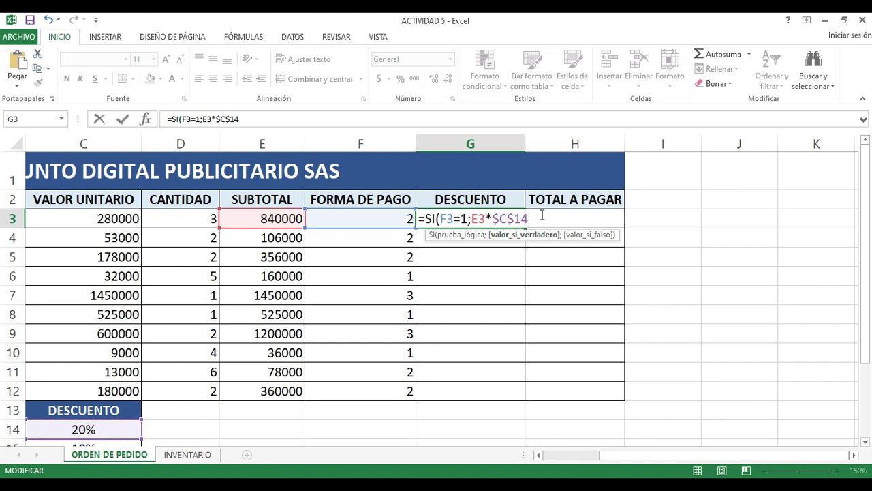
{"action": "type", "text": ";"}
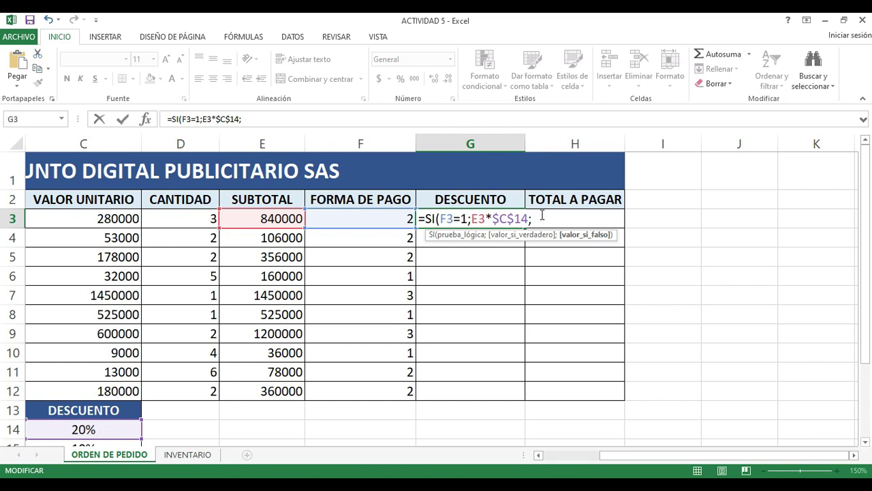
{"action": "type", "text": "SI"}
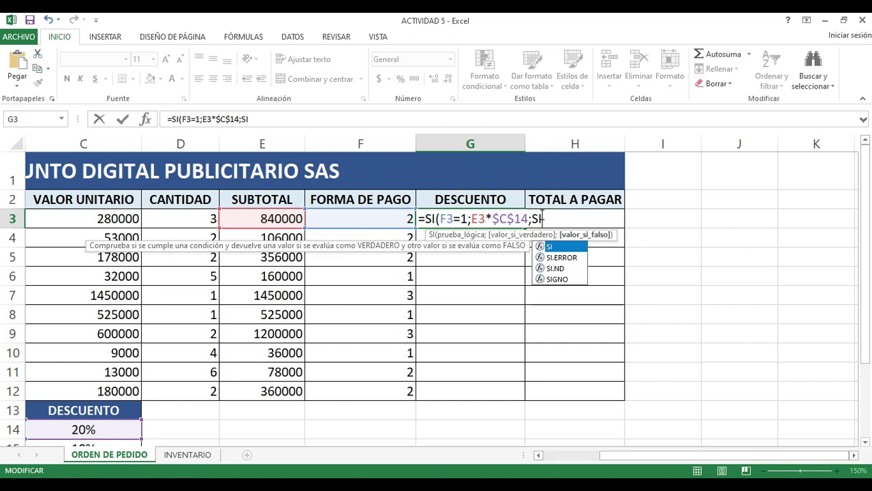
{"action": "type", "text": "("}
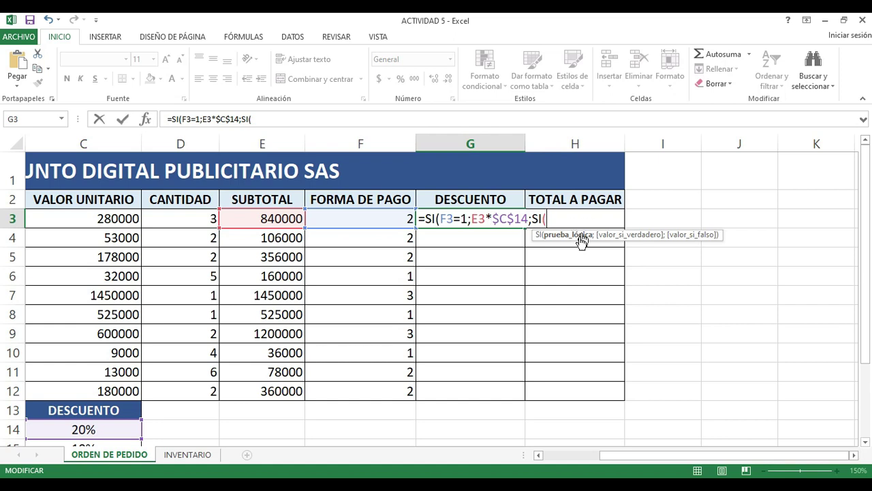
- Enter F3=2 as the logical test of the nested SI in G3
{"action": "left_click_drag", "start_coordinate": [653, 455], "coordinate": [626, 455]}
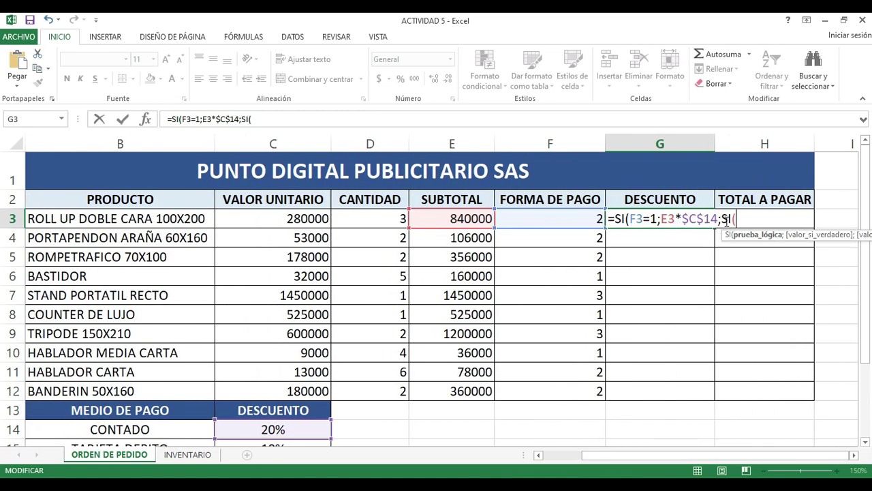
{"action": "left_click", "coordinate": [585, 214]}
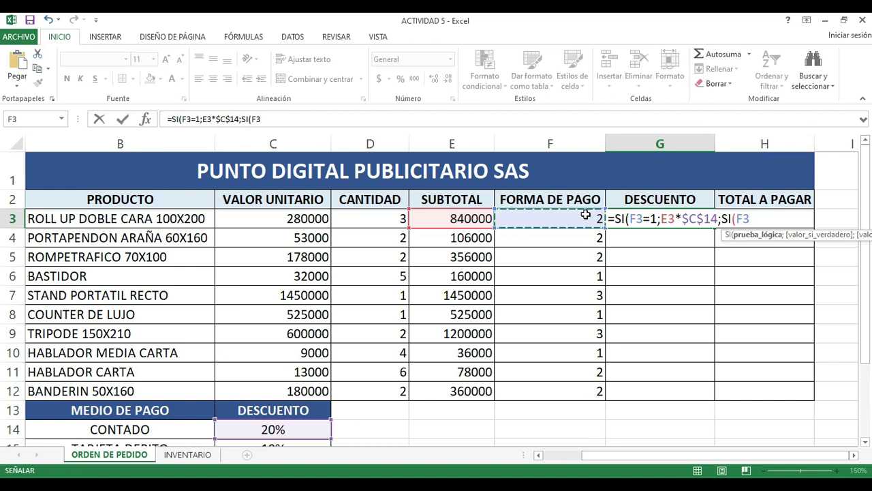
{"action": "type", "text": "="}
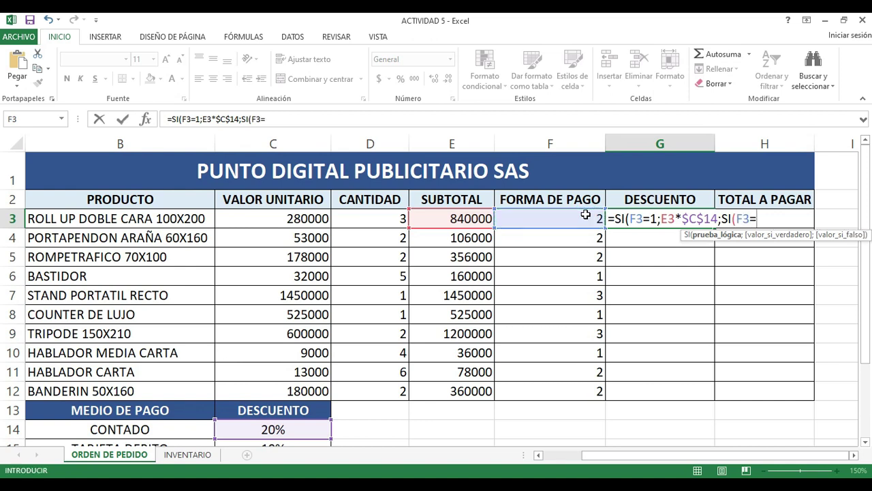
{"action": "scroll", "coordinate": [345, 380], "scroll_direction": "down", "scroll_amount": 1}
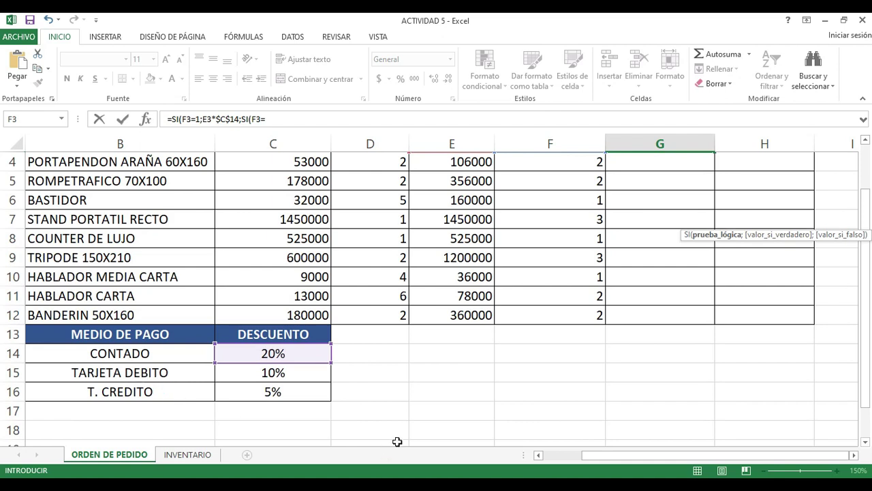
{"action": "left_click_drag", "start_coordinate": [593, 455], "coordinate": [554, 455]}
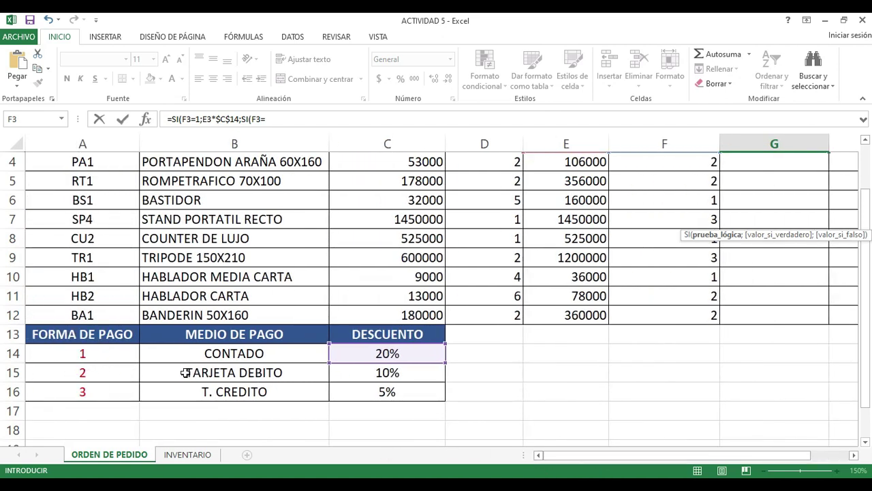
{"action": "scroll", "coordinate": [695, 373], "scroll_direction": "up", "scroll_amount": 2}
{"action": "left_click_drag", "start_coordinate": [715, 459], "coordinate": [754, 453]}
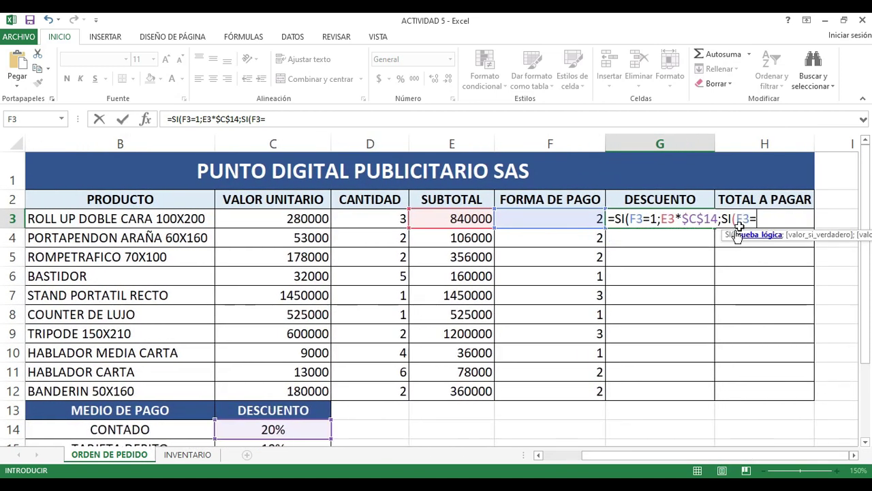
{"action": "type", "text": "2"}
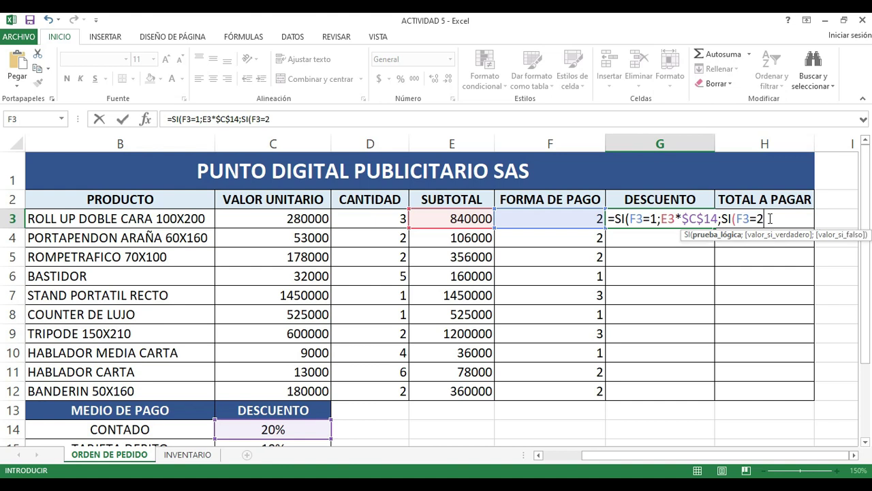
{"action": "type", "text": ";"}
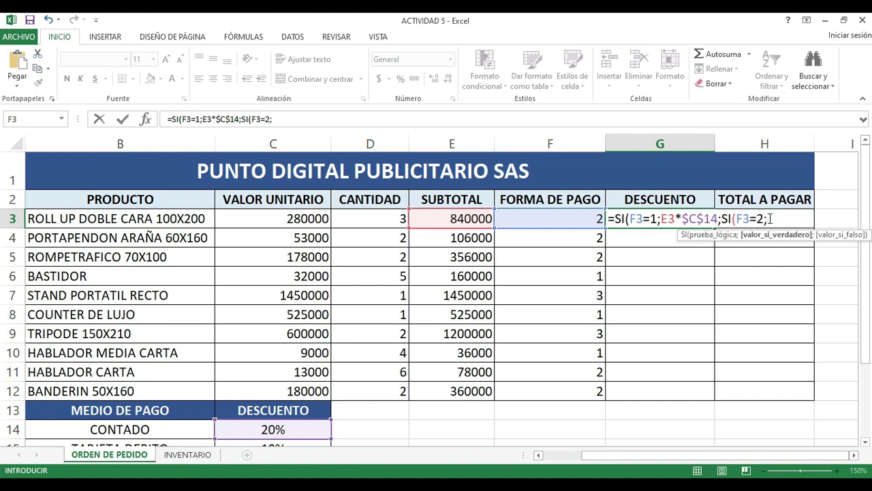
- Add E3 multiplied by the TARJETA DEBITO discount in C15 as the nested SI's value if true
{"action": "mouse_move", "coordinate": [867, 275]}
{"action": "left_mouse_down"}
{"action": "mouse_move", "coordinate": [869, 292]}
{"action": "mouse_move", "coordinate": [870, 279]}
{"action": "left_mouse_up"}
{"action": "left_click", "coordinate": [461, 225]}
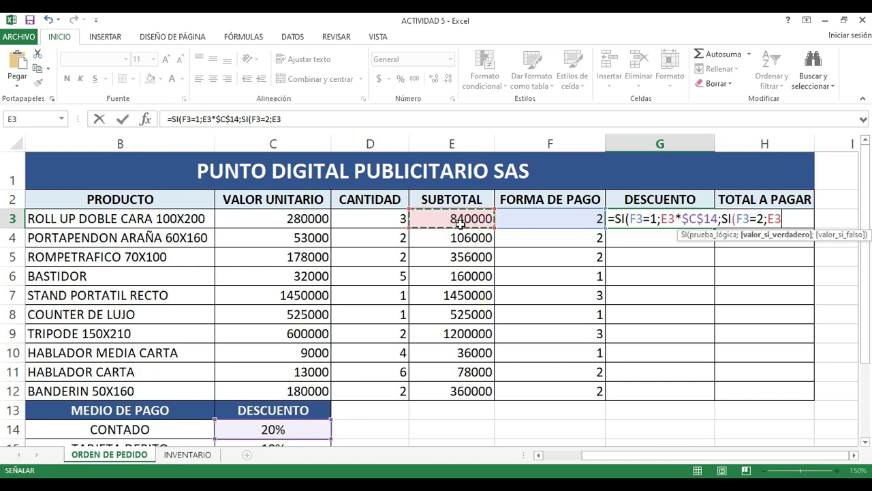
{"action": "type", "text": "*"}
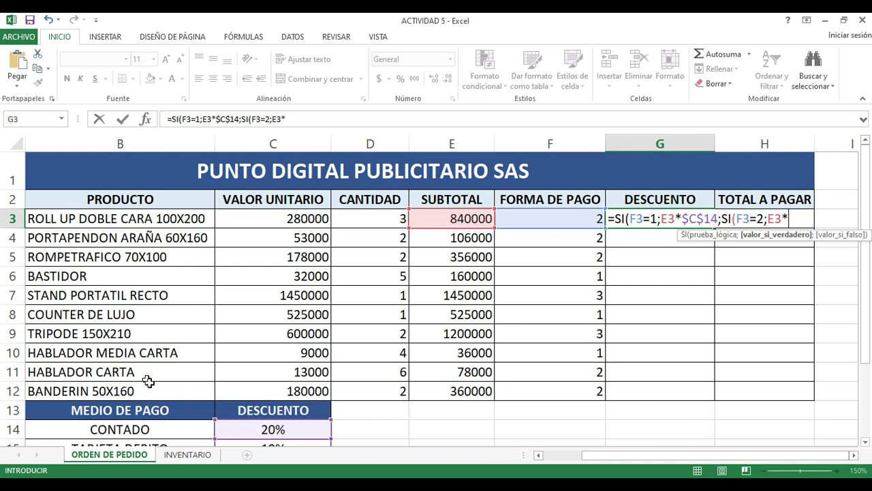
{"action": "scroll", "coordinate": [207, 397], "scroll_direction": "down", "scroll_amount": 1}
{"action": "left_click", "coordinate": [251, 371]}
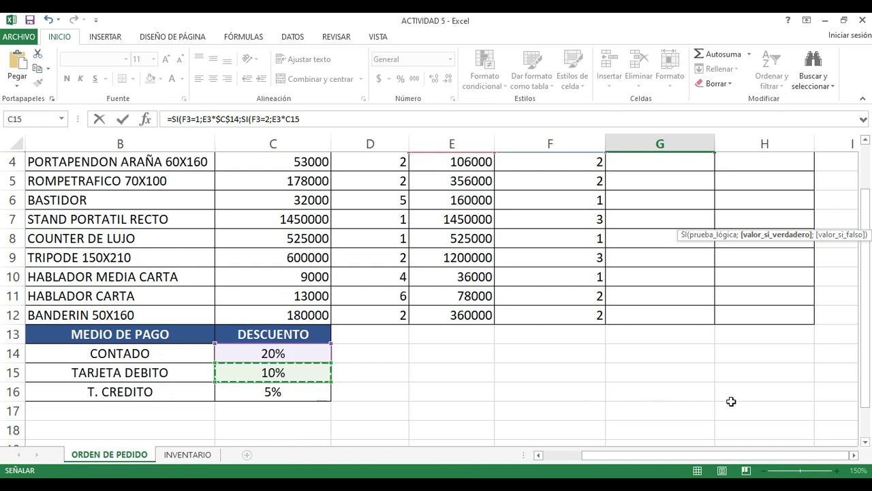
{"action": "scroll", "coordinate": [769, 342], "scroll_direction": "up", "scroll_amount": 1}
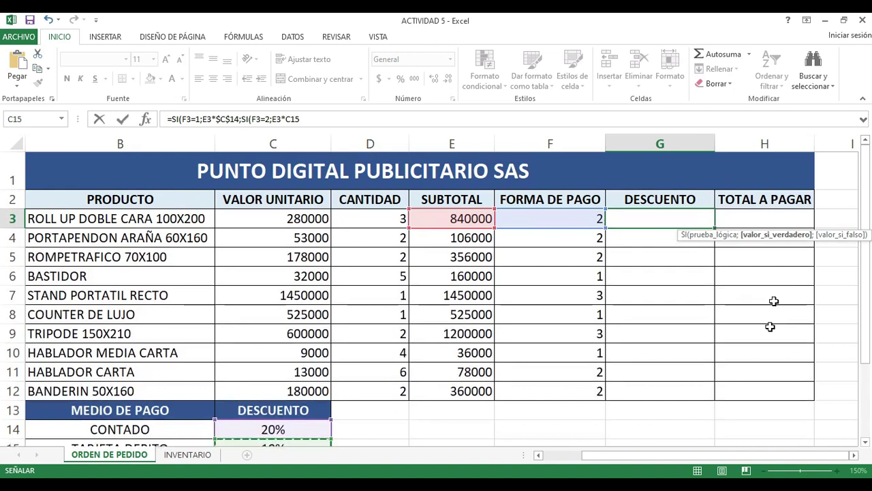
- Make the C15 reference absolute as $C$15 and add a semicolon to begin the nested SI's value-if-false argument
{"action": "left_click", "coordinate": [787, 217]}
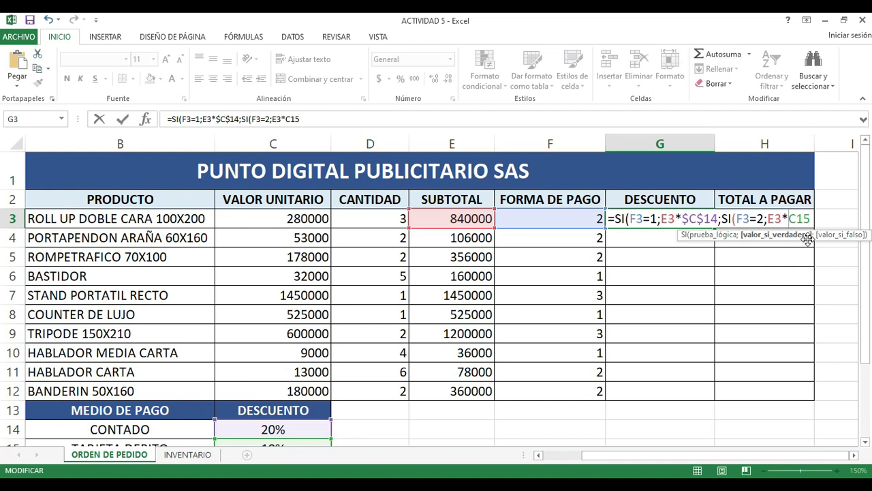
{"action": "type", "text": "$C$14"}
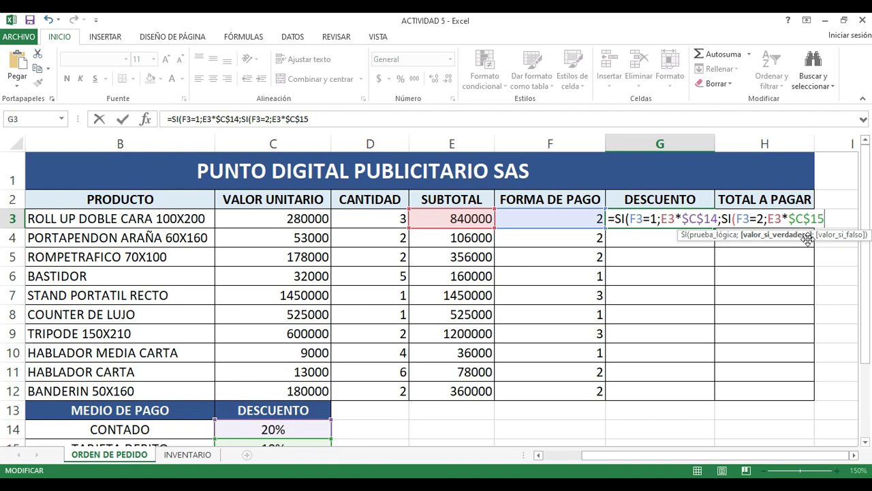
{"action": "type", "text": ";"}
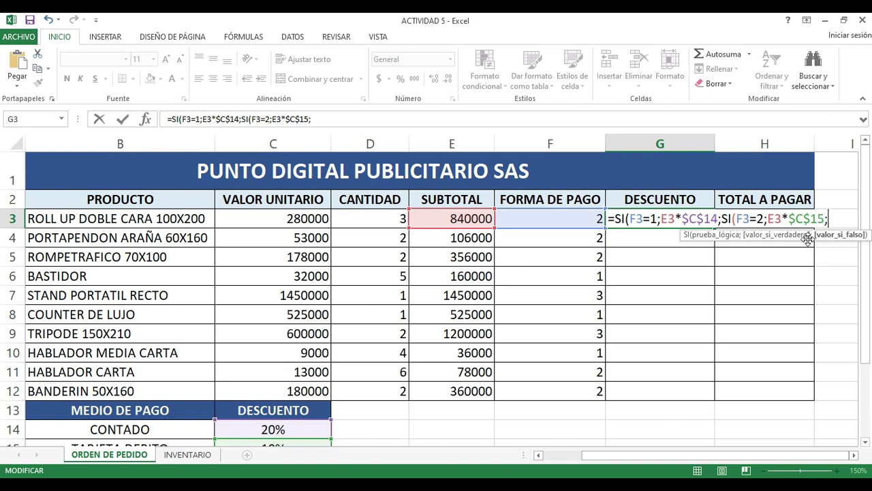
{"action": "left_click", "coordinate": [854, 456]}
{"action": "left_click", "coordinate": [855, 456]}
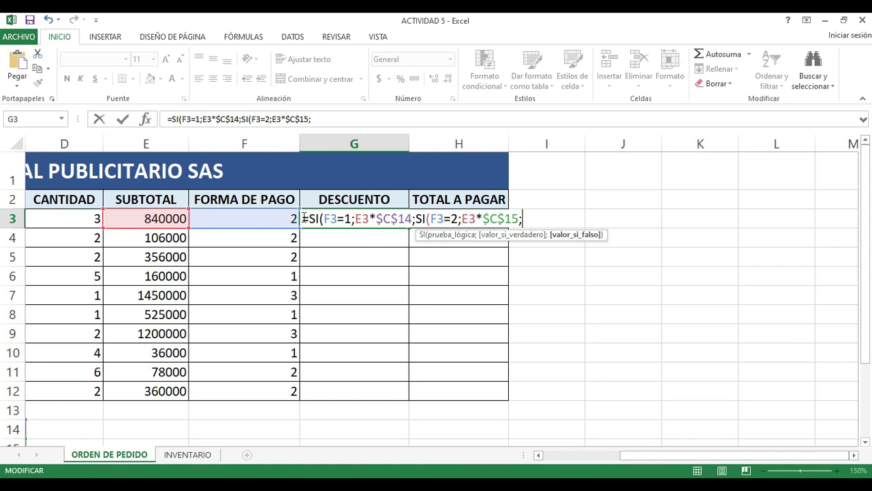
- Enter E3 multiplied by the T. CREDITO discount in C16 as the value-if-false argument of the nested SI in G3
{"action": "left_click_drag", "start_coordinate": [652, 457], "coordinate": [570, 457]}
{"action": "scroll", "coordinate": [416, 310], "scroll_direction": "down", "scroll_amount": 1}
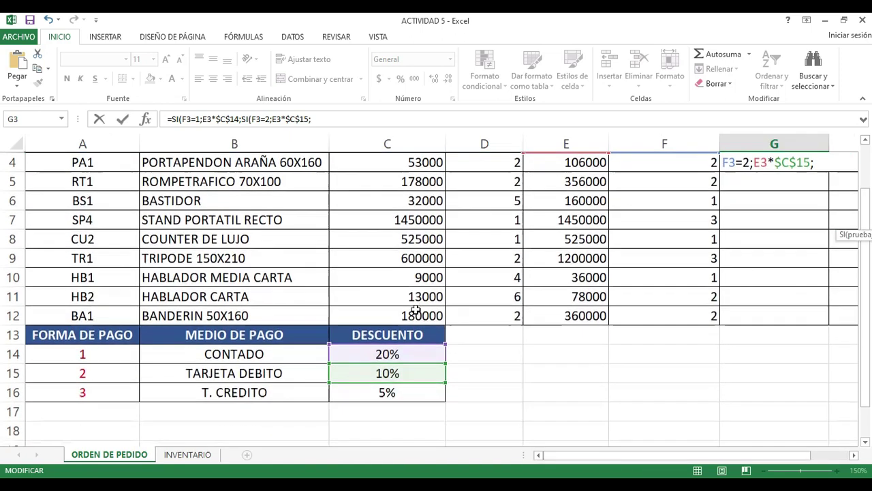
{"action": "scroll", "coordinate": [771, 339], "scroll_direction": "up", "scroll_amount": 1}
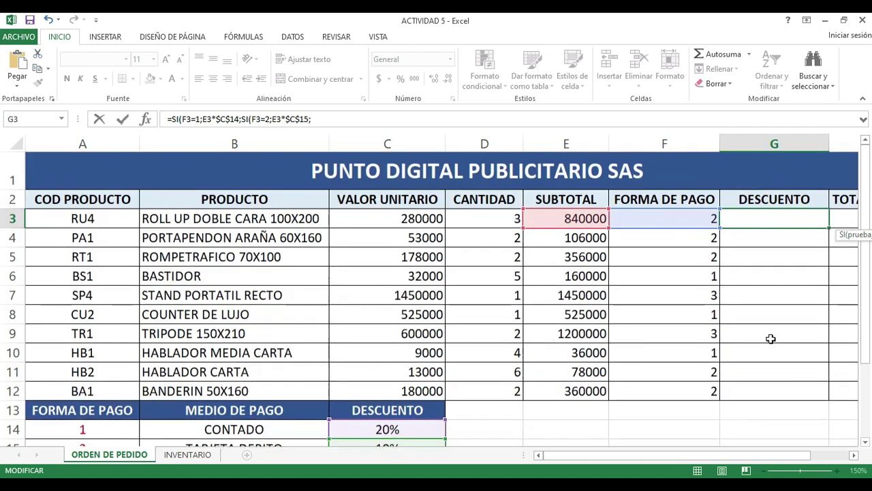
{"action": "left_click_drag", "start_coordinate": [756, 456], "coordinate": [815, 457]}
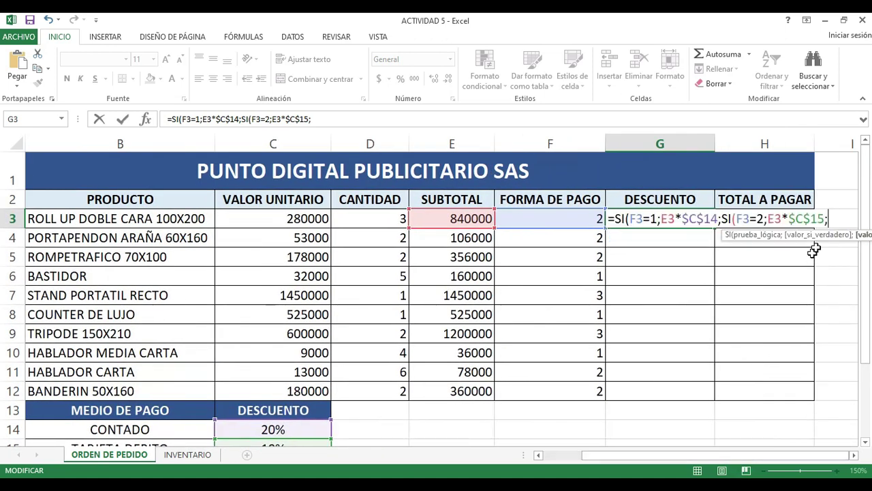
{"action": "double_click", "coordinate": [853, 455]}
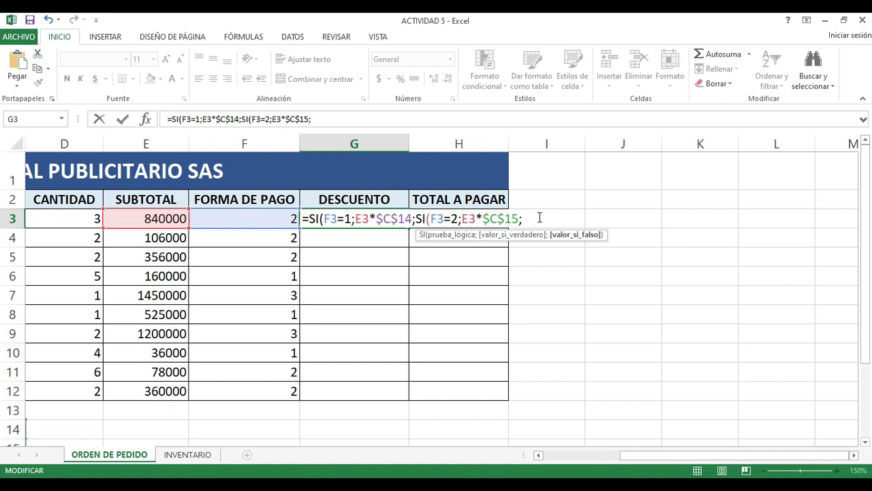
{"action": "left_click", "coordinate": [153, 213]}
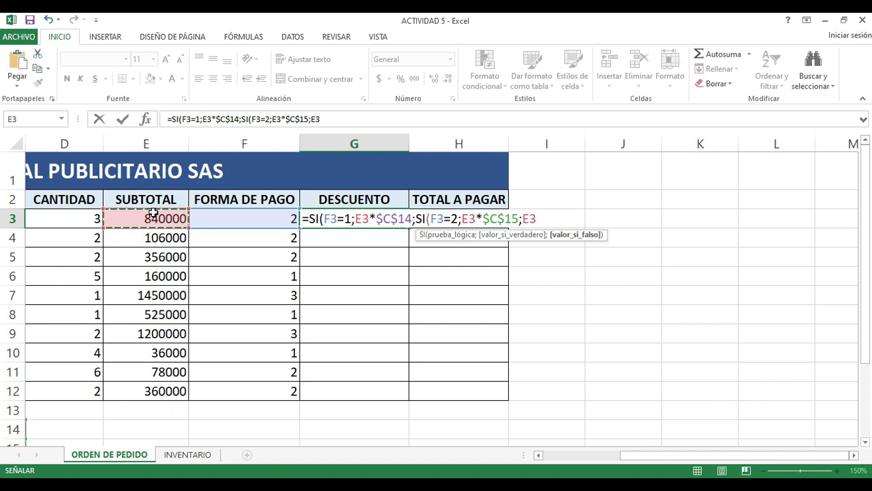
{"action": "type", "text": "*"}
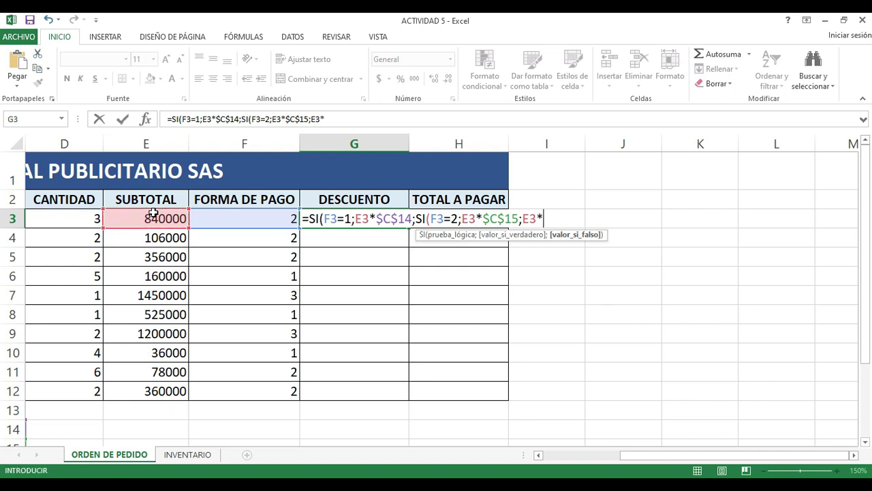
{"action": "scroll", "coordinate": [204, 354], "scroll_direction": "down", "scroll_amount": 1}
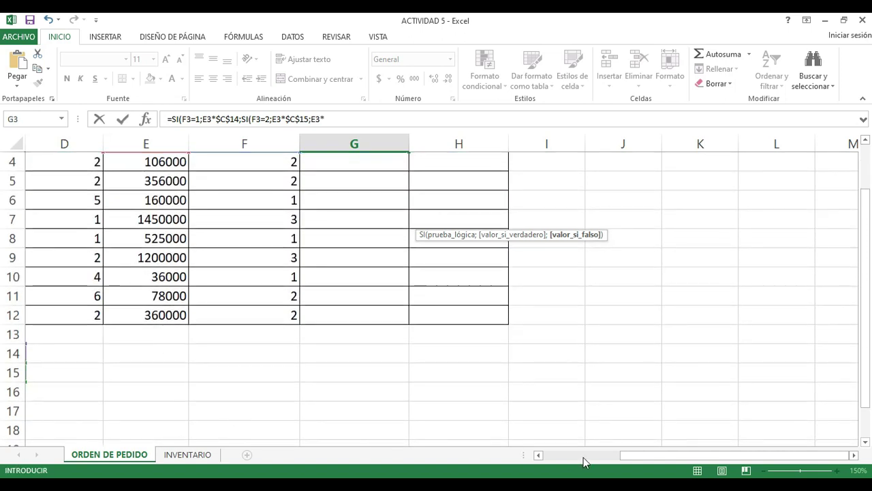
{"action": "left_click_drag", "start_coordinate": [631, 458], "coordinate": [404, 419]}
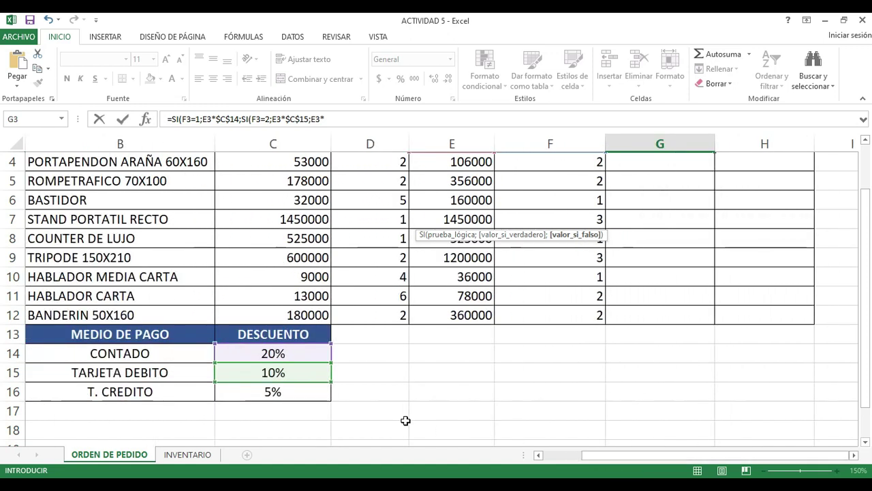
{"action": "left_click", "coordinate": [288, 394]}
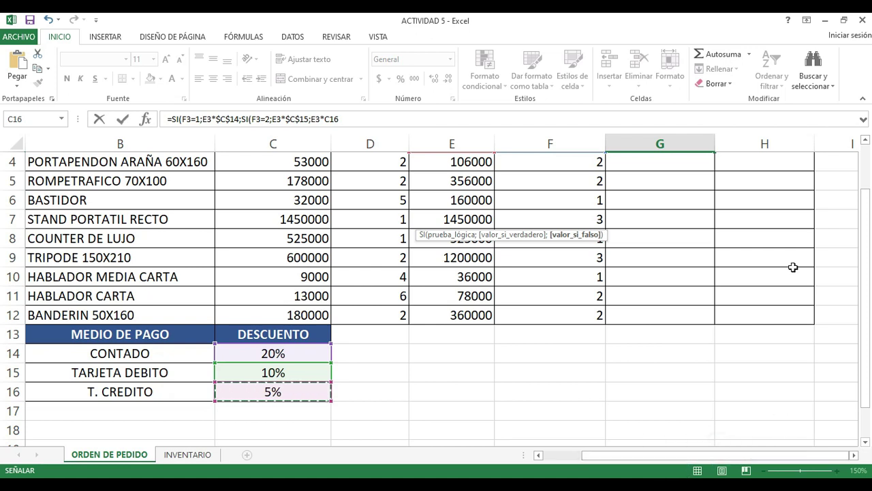
- Make the C16 reference in the G3 formula absolute as $C$16
{"action": "scroll", "coordinate": [794, 268], "scroll_direction": "up", "scroll_amount": 1}
{"action": "left_click", "coordinate": [855, 455]}
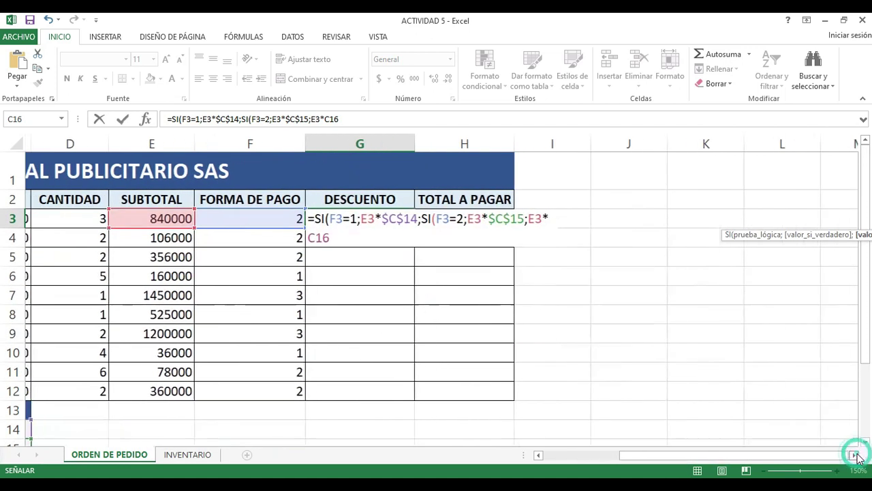
{"action": "left_click", "coordinate": [556, 223]}
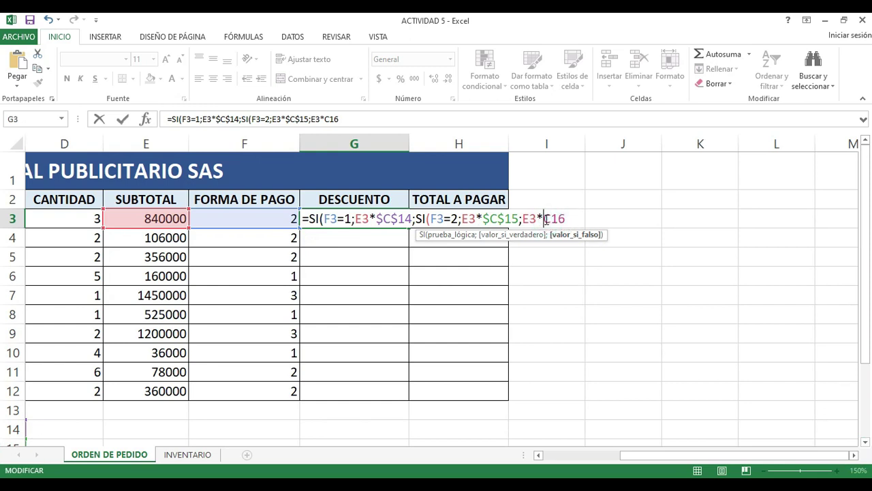
{"action": "type", "text": "$C"}
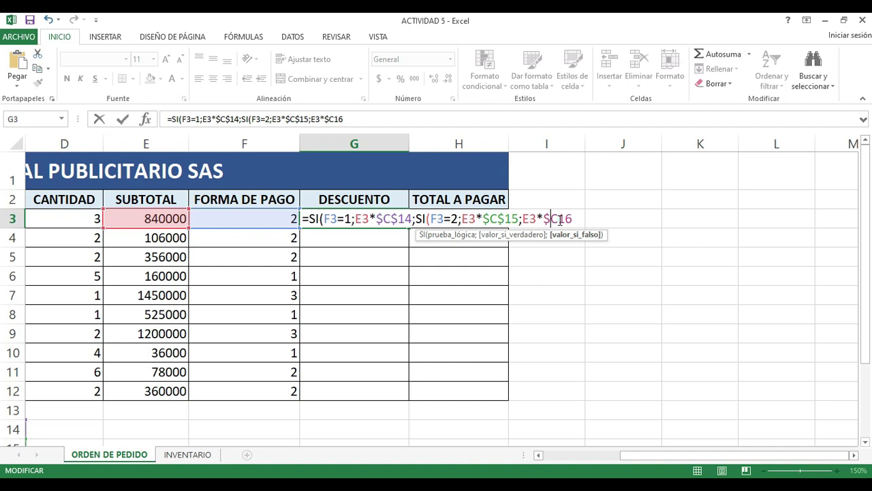
{"action": "type", "text": "$"}
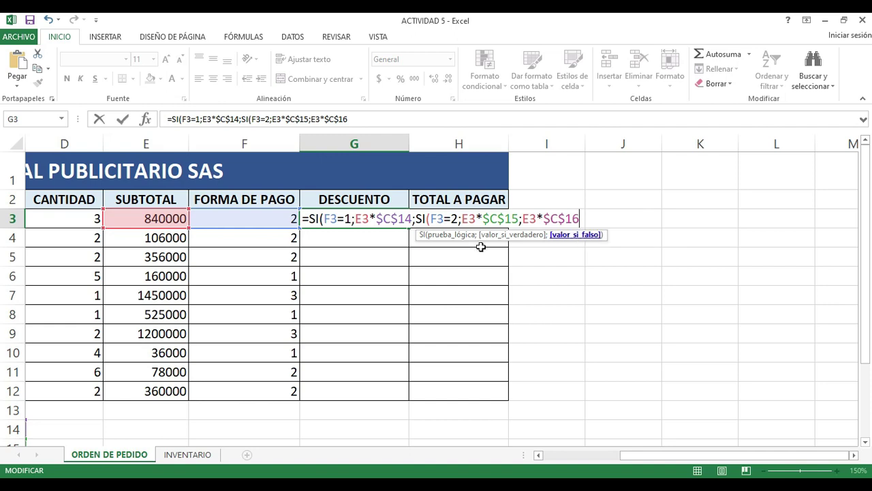
- Close the parentheses of both SI functions and enter the completed discount formula in G3
{"action": "left_click", "coordinate": [428, 218]}
{"action": "left_click", "coordinate": [586, 216]}
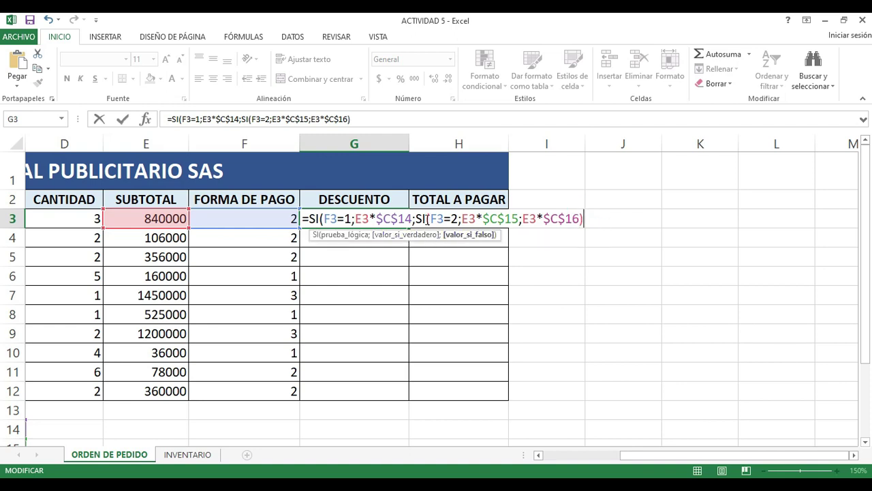
{"action": "left_click", "coordinate": [320, 218]}
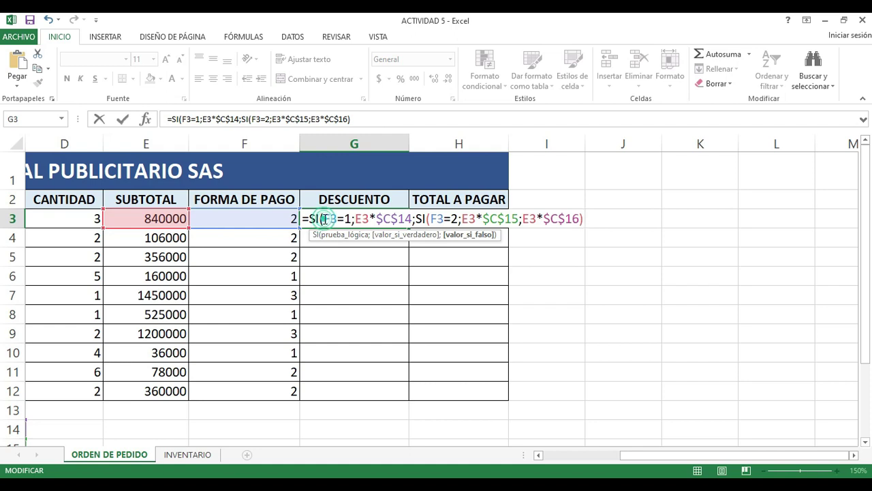
{"action": "left_click", "coordinate": [585, 218]}
{"action": "type", "text": ")"}
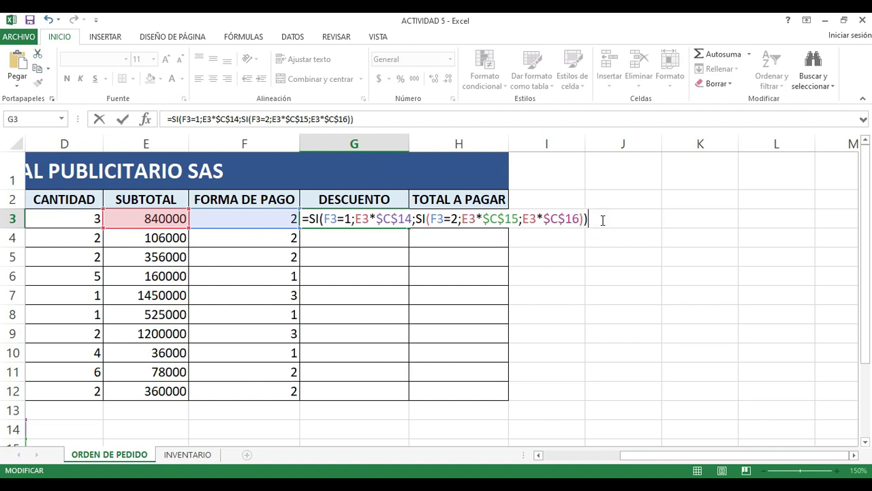
{"action": "key", "text": "Return"}
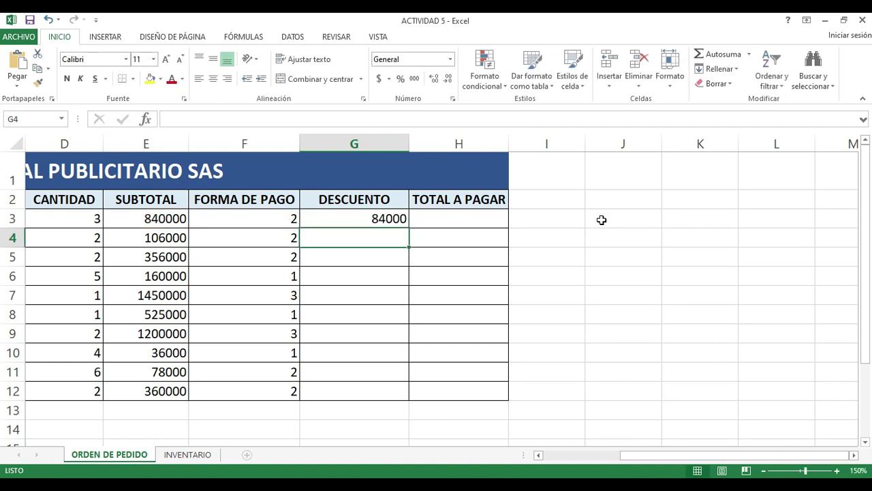
- Check the G3 discount against the payment code in F3, the TARJETA DEBITO percentage in C15 and the subtotal in E3
{"action": "mouse_move", "coordinate": [647, 455]}
{"action": "left_mouse_down"}
{"action": "mouse_move", "coordinate": [658, 456]}
{"action": "mouse_move", "coordinate": [637, 461]}
{"action": "left_mouse_up"}
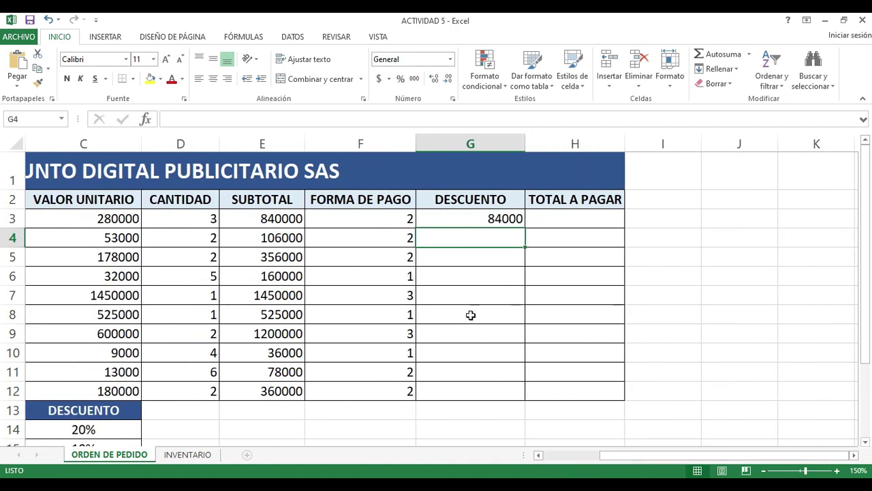
{"action": "left_click", "coordinate": [444, 220]}
{"action": "left_click", "coordinate": [371, 221]}
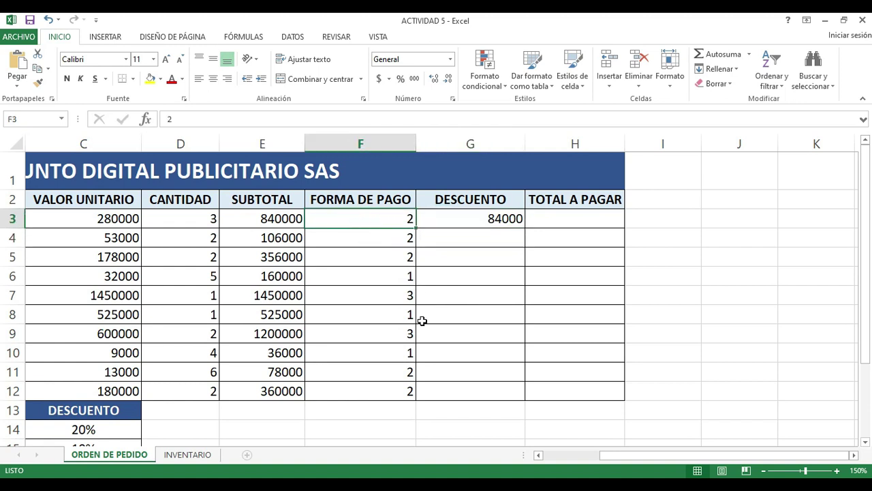
{"action": "scroll", "coordinate": [423, 320], "scroll_direction": "down", "scroll_amount": 1}
{"action": "left_click_drag", "start_coordinate": [709, 455], "coordinate": [622, 461]}
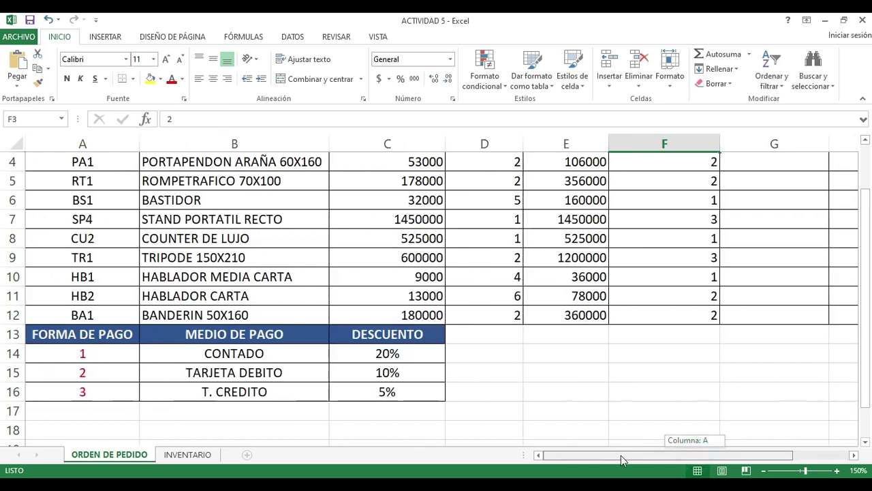
{"action": "left_click", "coordinate": [372, 373]}
{"action": "left_click", "coordinate": [203, 368]}
{"action": "left_click_drag", "start_coordinate": [112, 376], "coordinate": [376, 373]}
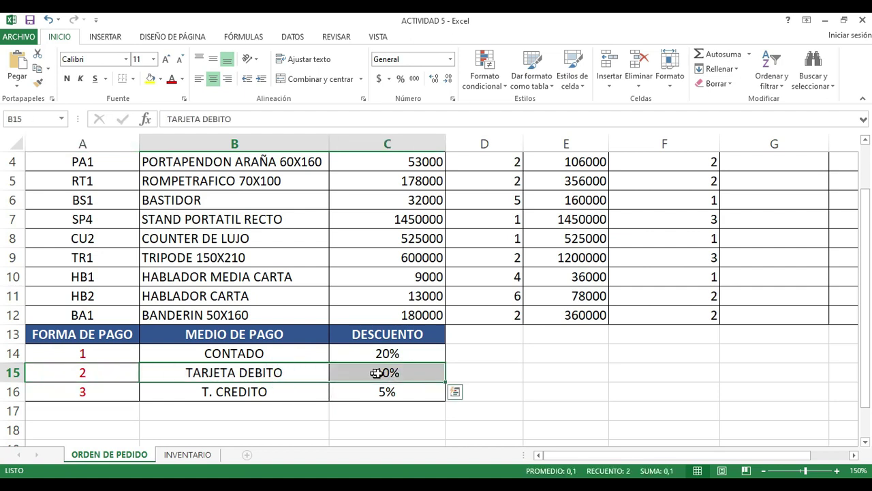
{"action": "left_click", "coordinate": [376, 373]}
{"action": "left_click_drag", "start_coordinate": [783, 453], "coordinate": [824, 454]}
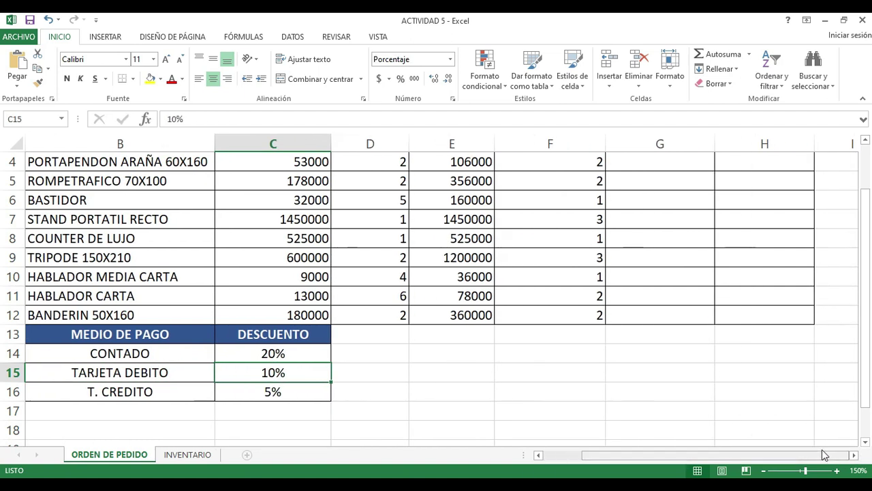
{"action": "scroll", "coordinate": [819, 354], "scroll_direction": "up", "scroll_amount": 1}
{"action": "left_click", "coordinate": [692, 218]}
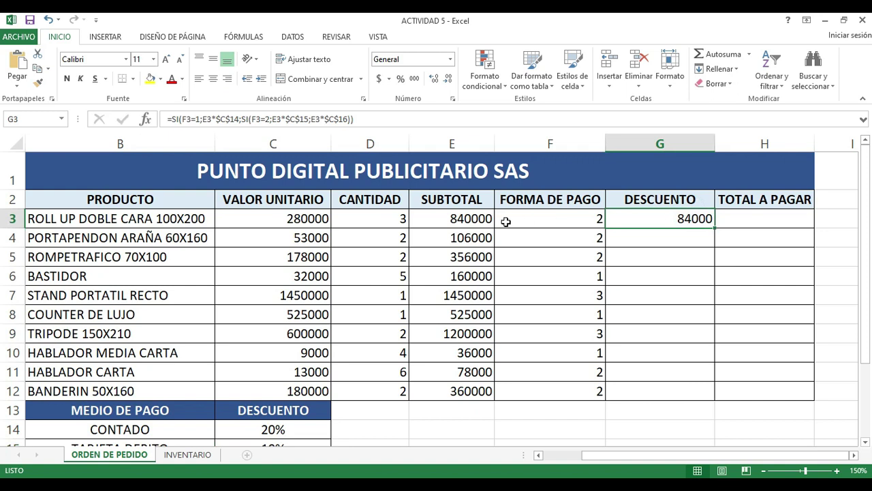
{"action": "left_click", "coordinate": [433, 222]}
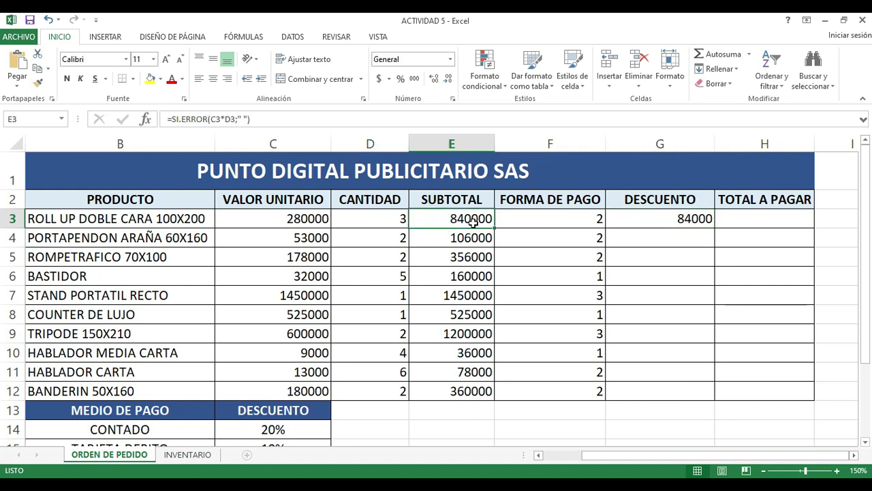
- Try filling the G3 discount formula down the DESCUENTO column to G12
{"action": "left_click", "coordinate": [687, 225]}
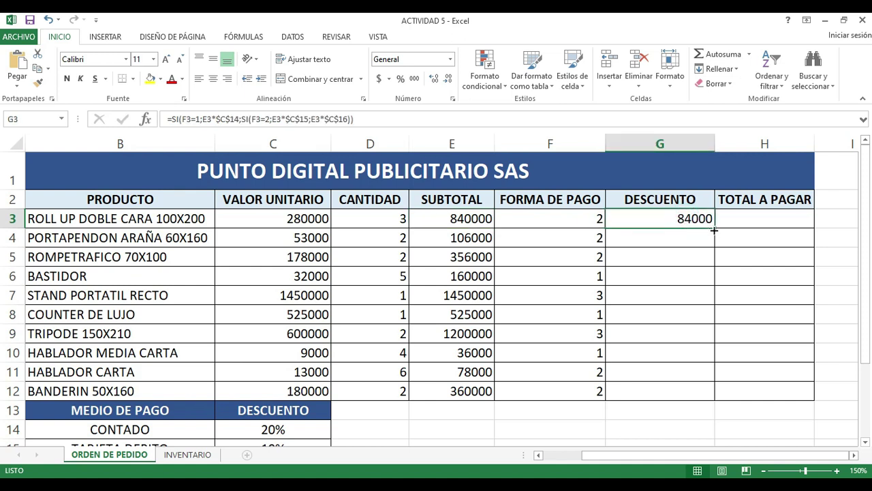
{"action": "left_click_drag", "start_coordinate": [715, 227], "coordinate": [716, 401]}
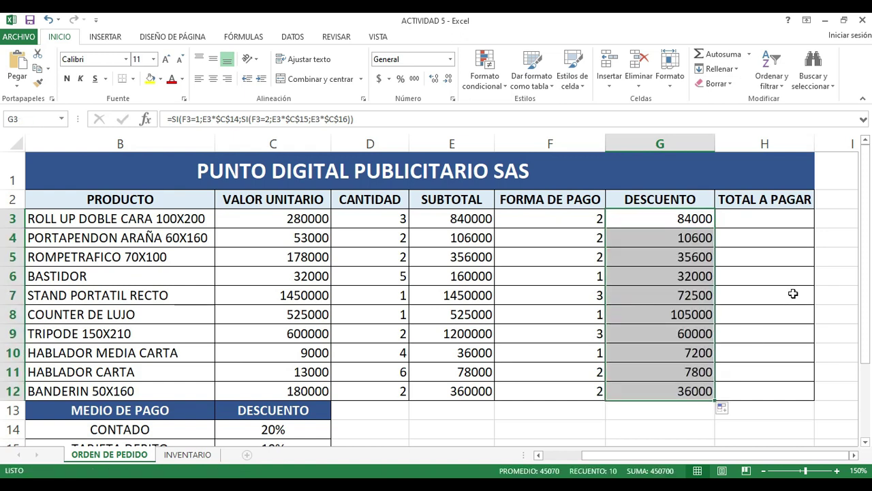
{"action": "key", "text": "ctrl+z"}
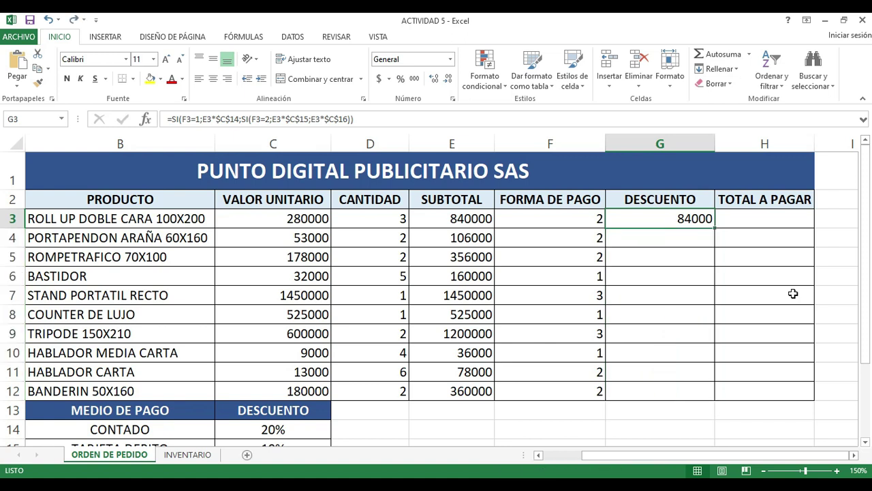
- Clear the product code in A3 to test how the G3 discount formula handles an empty row
{"action": "left_click", "coordinate": [792, 292]}
{"action": "left_click", "coordinate": [676, 217]}
{"action": "left_click_drag", "start_coordinate": [623, 459], "coordinate": [553, 460]}
{"action": "left_click", "coordinate": [61, 227]}
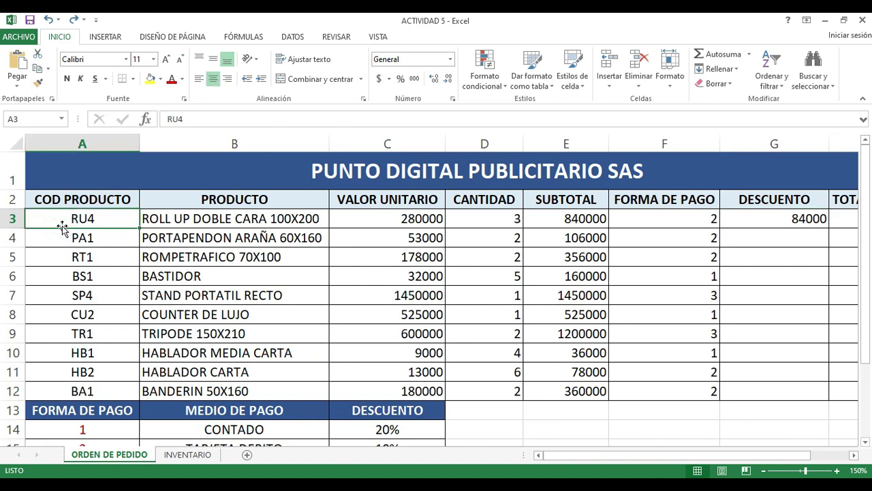
{"action": "key", "text": "Delete"}
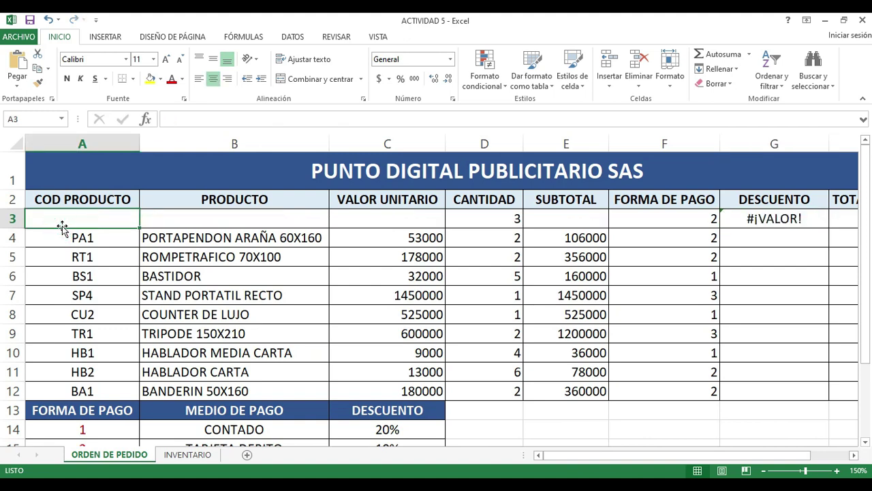
- Insert the SI.ERROR function with its opening parenthesis before the nested SI discount formula in G3
{"action": "left_click_drag", "start_coordinate": [666, 458], "coordinate": [707, 463]}
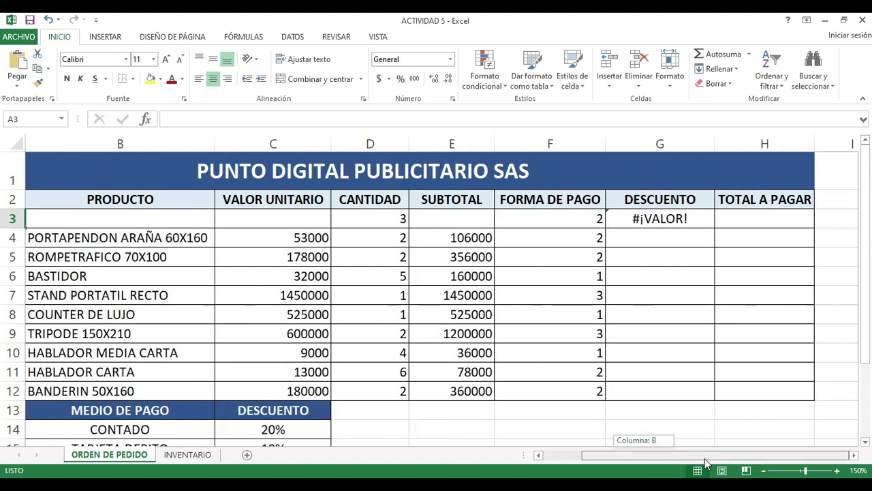
{"action": "left_click", "coordinate": [668, 218]}
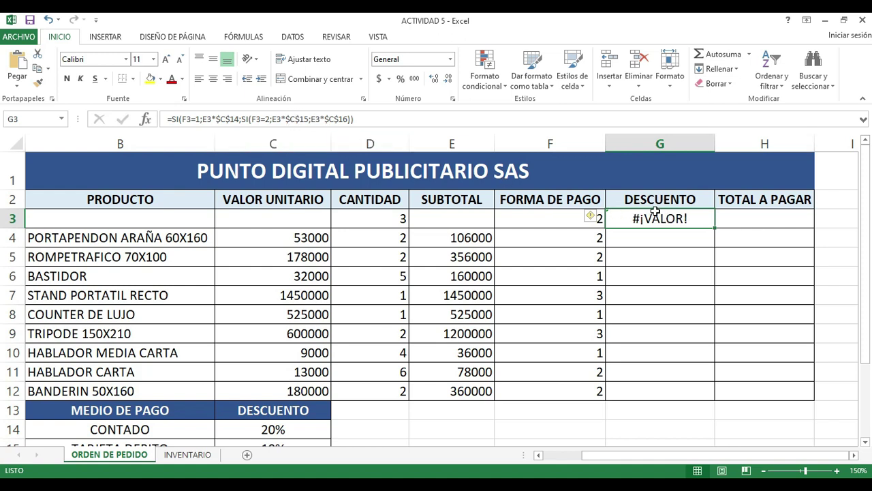
{"action": "left_click", "coordinate": [336, 119]}
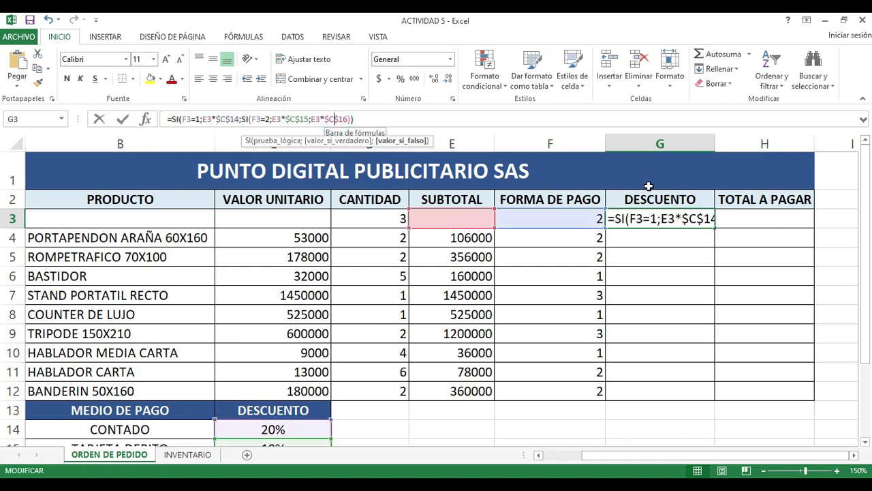
{"action": "double_click", "coordinate": [677, 218]}
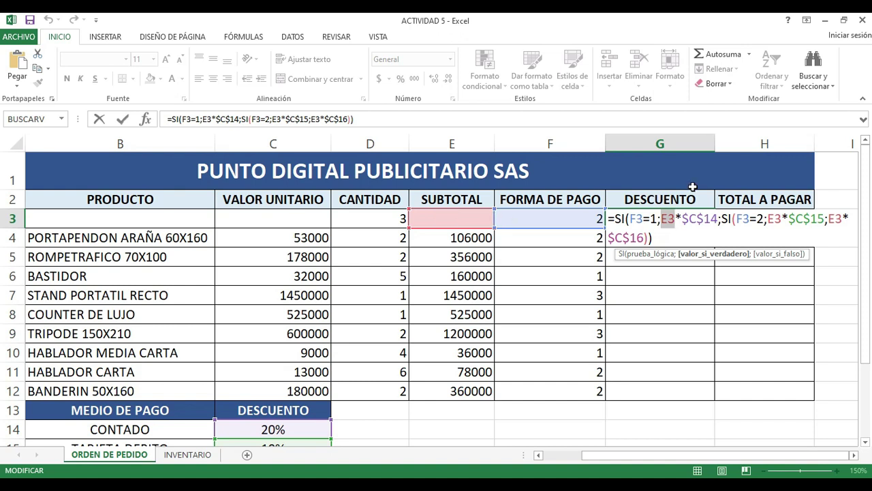
{"action": "left_click", "coordinate": [855, 454]}
{"action": "left_click", "coordinate": [855, 454]}
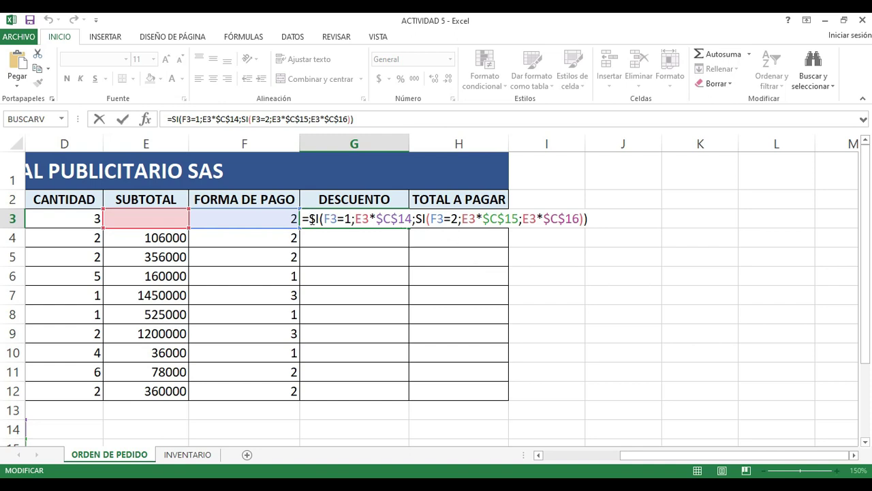
{"action": "left_click", "coordinate": [311, 219]}
{"action": "type", "text": "SI.ERROR"}
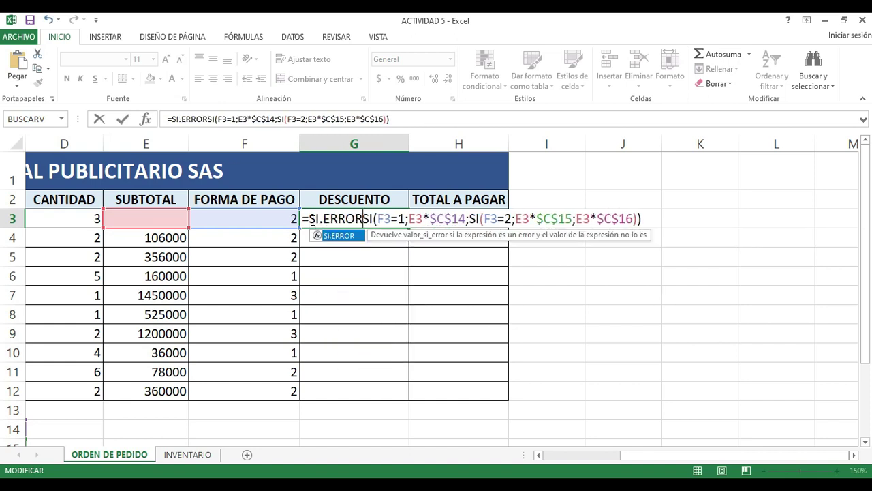
{"action": "type", "text": "("}
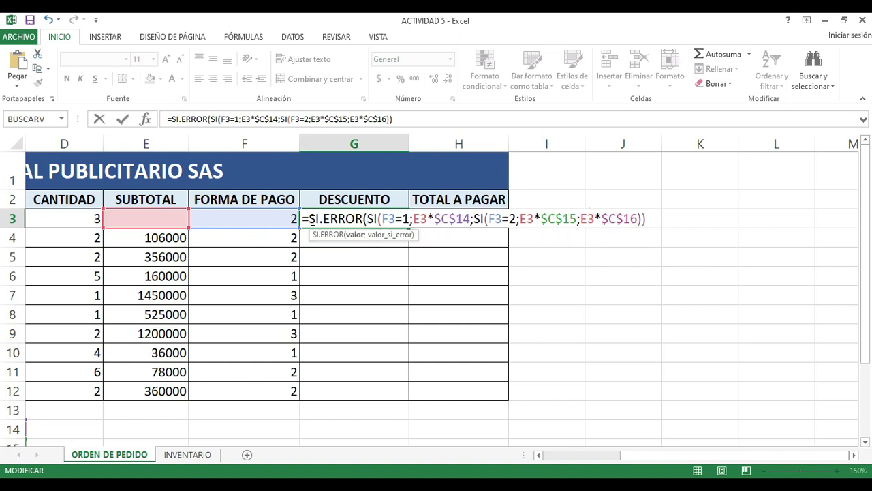
- Complete the SI.ERROR formula in G3 with " " as the error value and enter it
{"action": "left_click", "coordinate": [644, 220]}
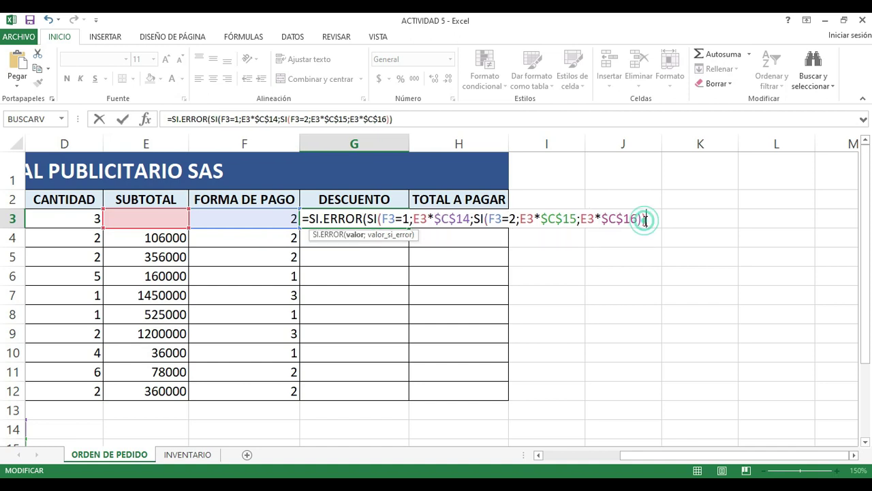
{"action": "type", "text": ";"}
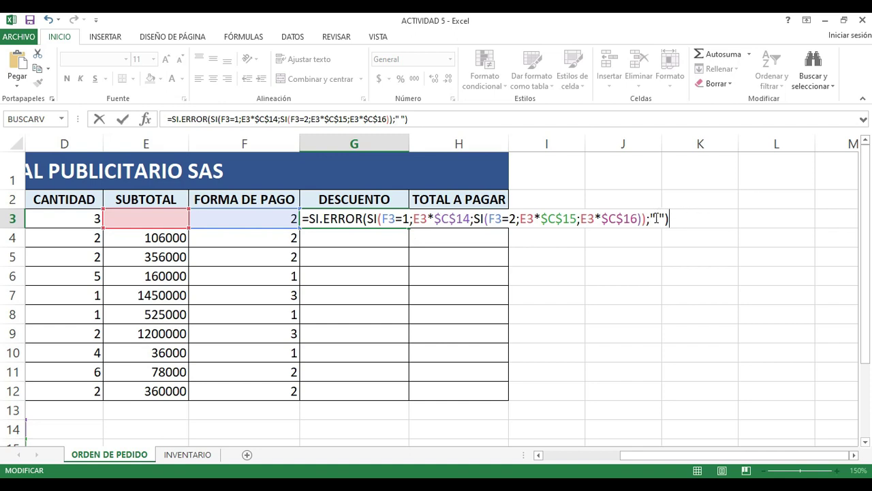
{"action": "left_click_drag", "start_coordinate": [657, 218], "coordinate": [665, 218]}
{"action": "left_click", "coordinate": [664, 218]}
{"action": "left_click", "coordinate": [679, 220]}
{"action": "key", "text": "Return"}
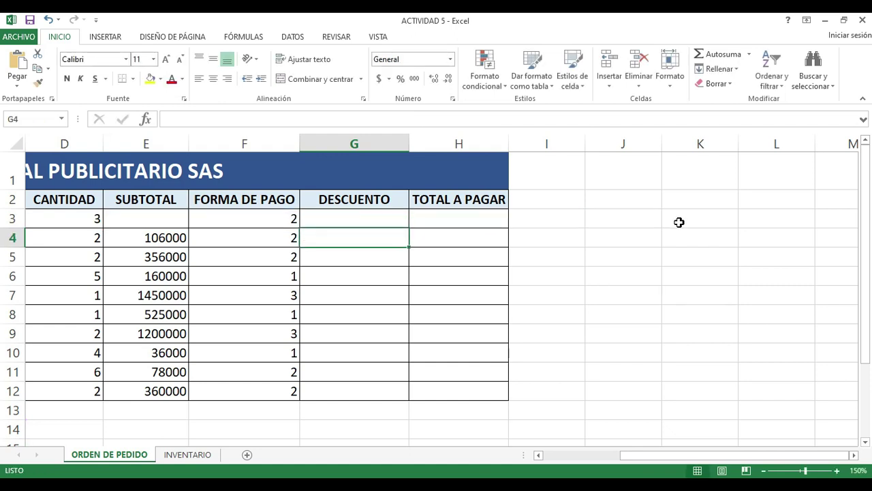
- Enter the product code RU4 again in A3
{"action": "left_click_drag", "start_coordinate": [680, 455], "coordinate": [557, 442]}
{"action": "left_click", "coordinate": [107, 215]}
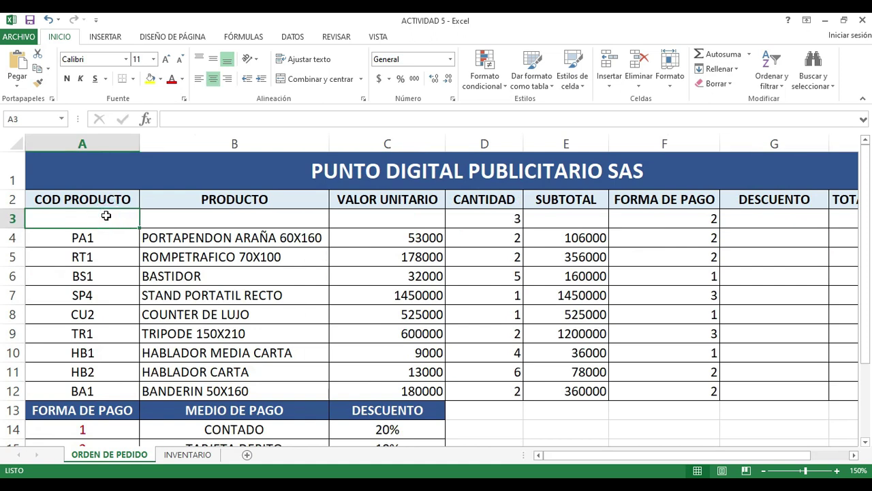
{"action": "type", "text": "RU4"}
{"action": "key", "text": "Return"}
- Fill the SI.ERROR discount formula from G3 down the DESCUENTO column to G12
{"action": "left_click_drag", "start_coordinate": [665, 460], "coordinate": [750, 457]}
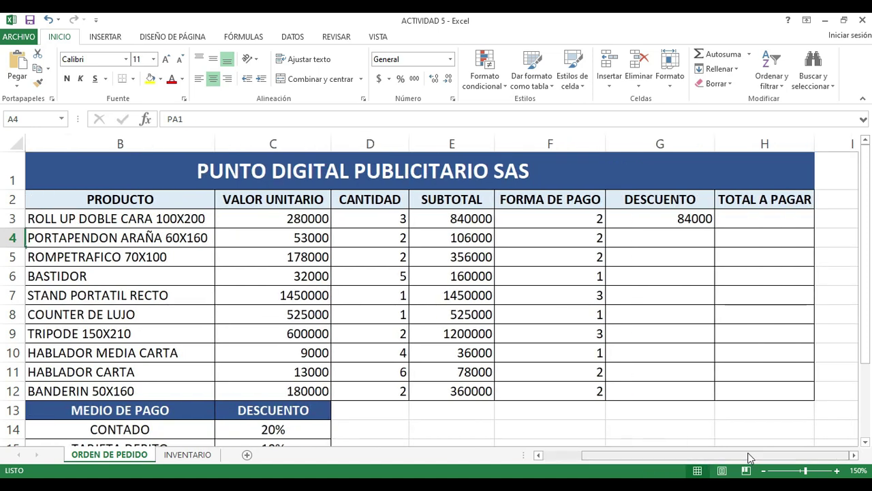
{"action": "left_click", "coordinate": [695, 215]}
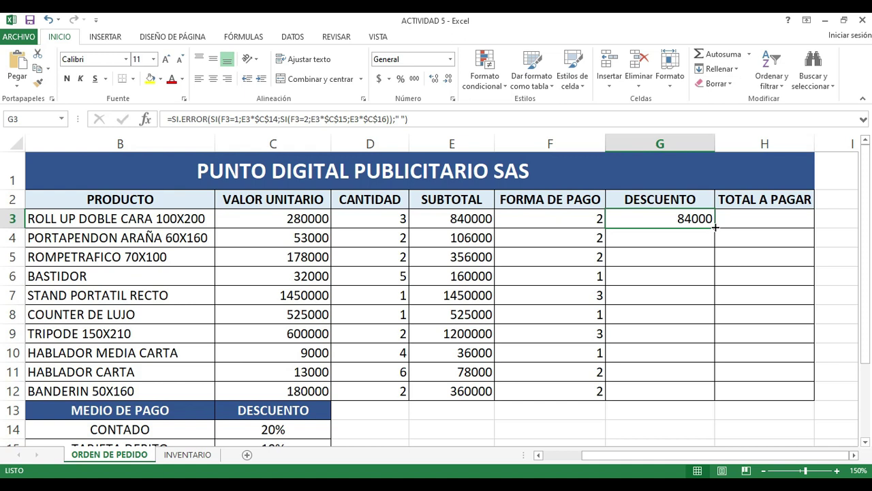
{"action": "left_click_drag", "start_coordinate": [716, 227], "coordinate": [716, 227]}
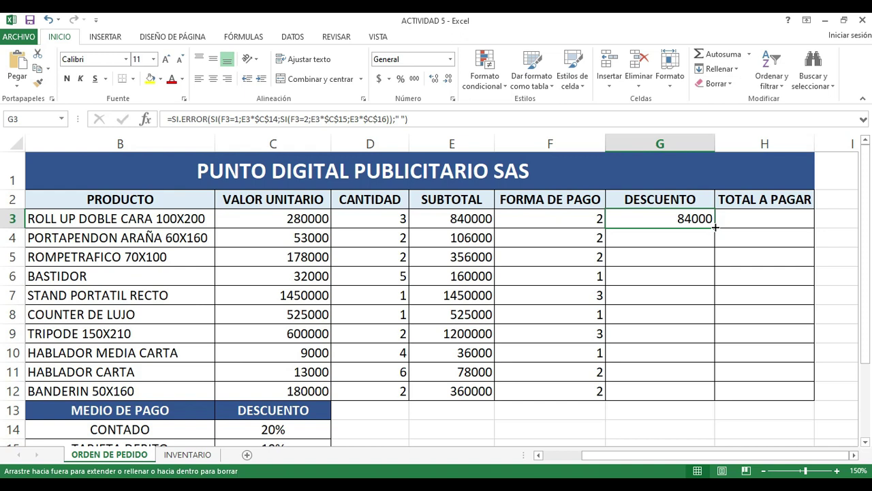
{"action": "left_click_drag", "start_coordinate": [712, 234], "coordinate": [708, 394]}
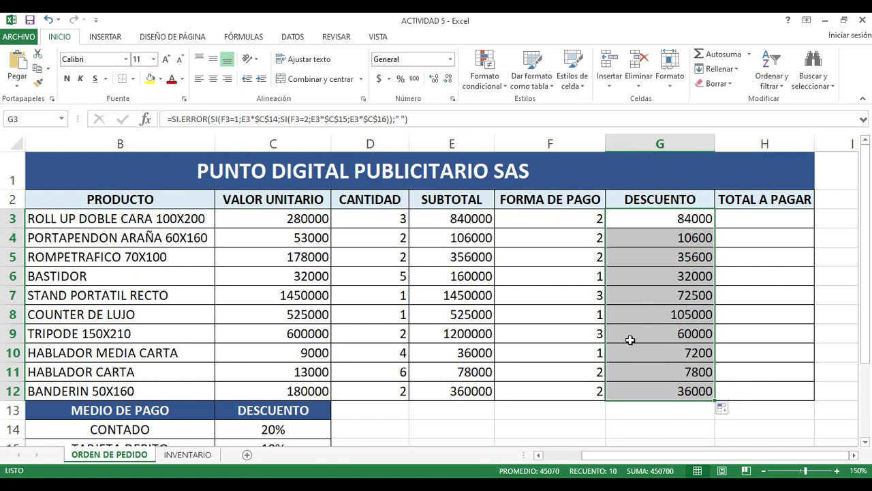
- Check the TRIPODE 150X210 discount in G9 against its payment code in F9 and subtotal in E9
{"action": "left_click", "coordinate": [583, 334]}
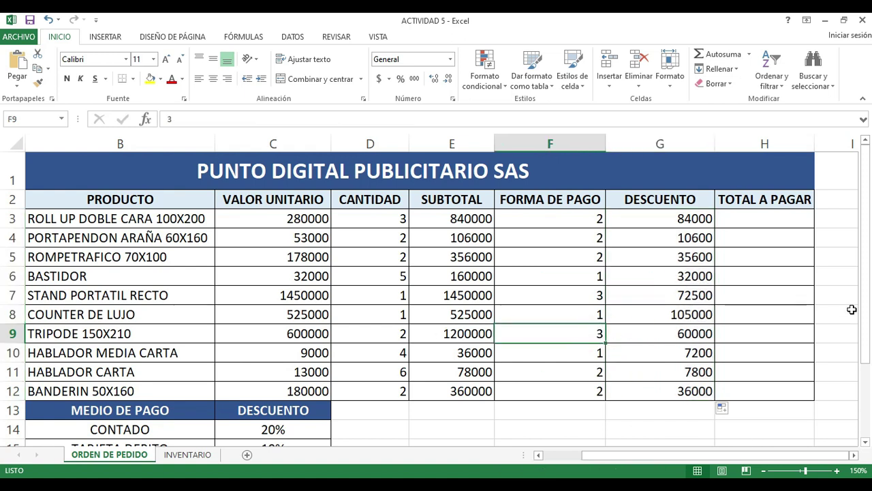
{"action": "mouse_move", "coordinate": [867, 313]}
{"action": "left_mouse_down"}
{"action": "mouse_move", "coordinate": [871, 368]}
{"action": "mouse_move", "coordinate": [868, 314]}
{"action": "left_mouse_up"}
{"action": "left_click", "coordinate": [455, 338]}
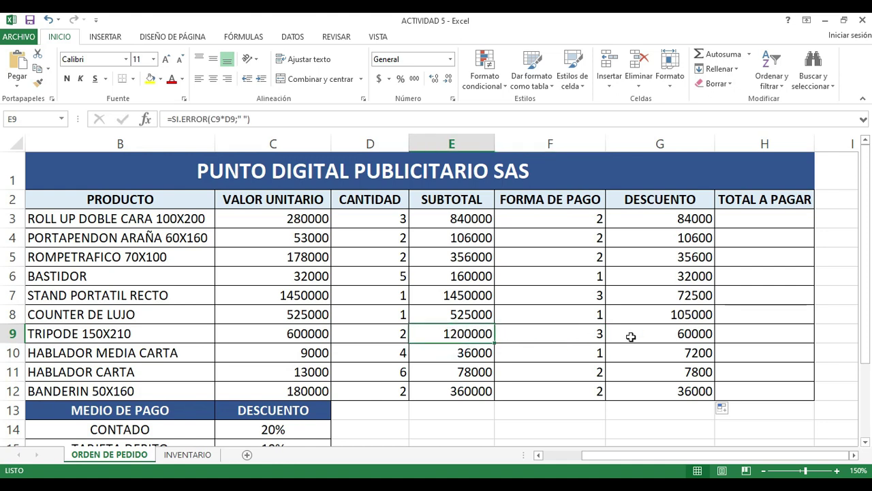
{"action": "left_click", "coordinate": [668, 330]}
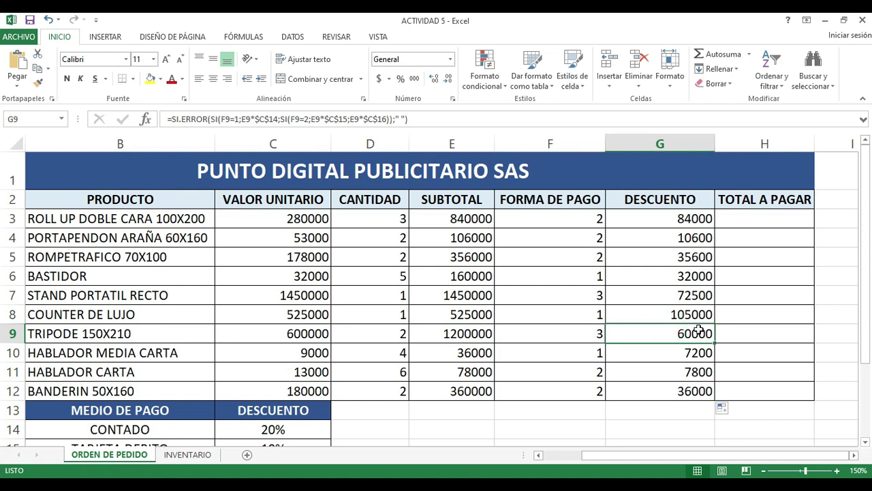
- Enter =E3-G3 in H3 to calculate TOTAL A PAGAR as the subtotal minus the discount
{"action": "left_click_drag", "start_coordinate": [711, 458], "coordinate": [728, 457]}
{"action": "left_click", "coordinate": [611, 223]}
{"action": "type", "text": "="}
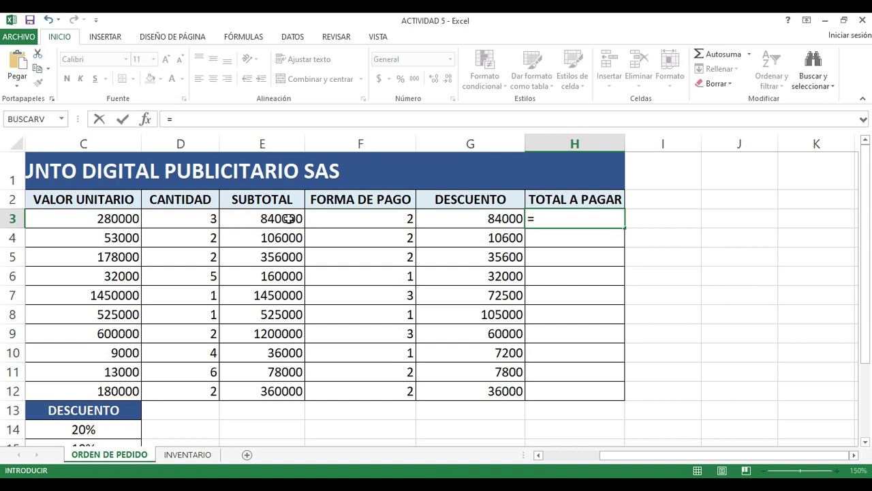
{"action": "left_click", "coordinate": [289, 218]}
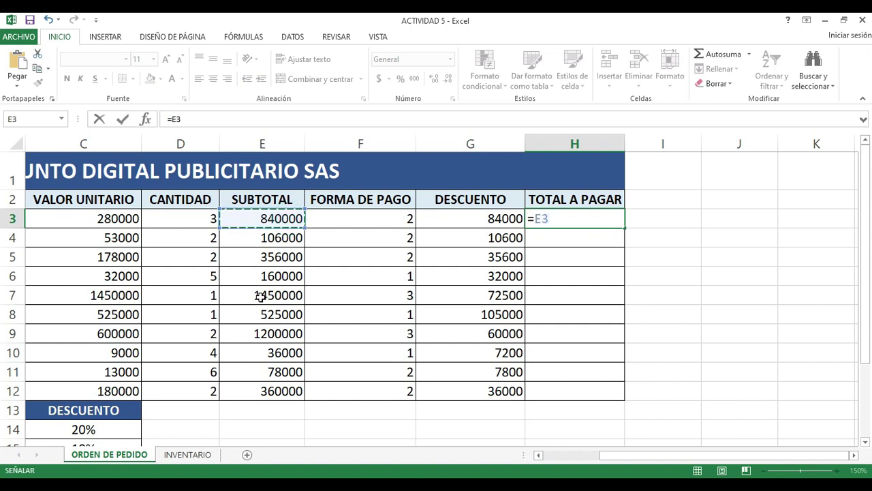
{"action": "type", "text": "-"}
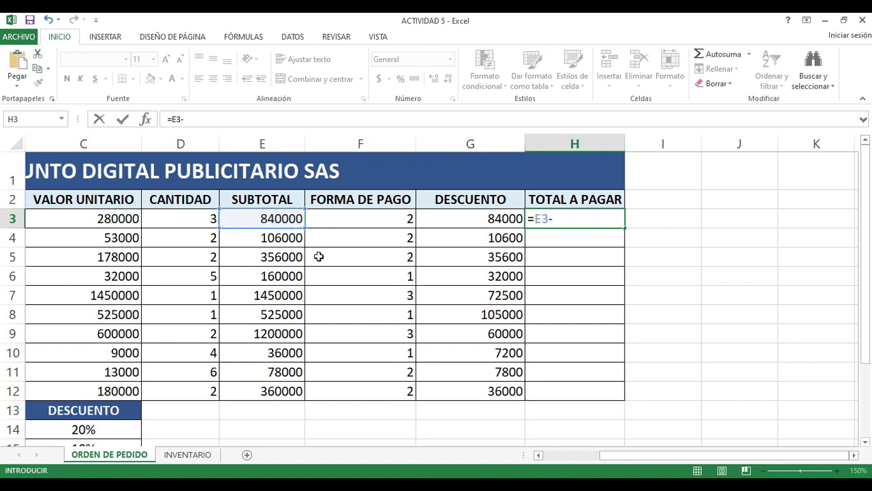
{"action": "left_click", "coordinate": [452, 216]}
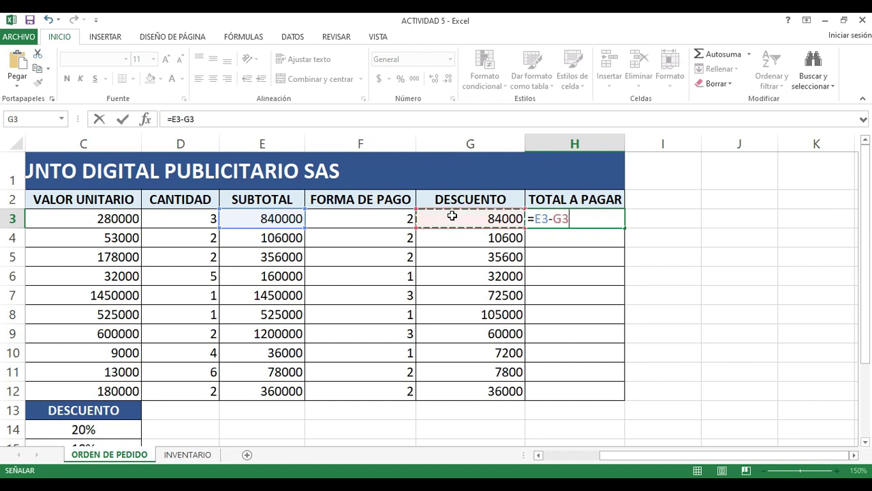
{"action": "key", "text": "Return"}
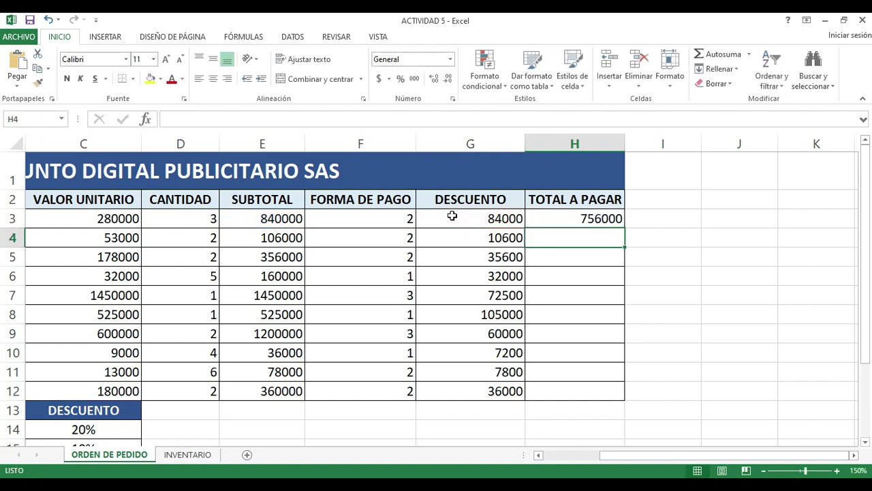
- Clear the product code in A3 to test how the H3 total formula handles an empty row
{"action": "left_click", "coordinate": [574, 222]}
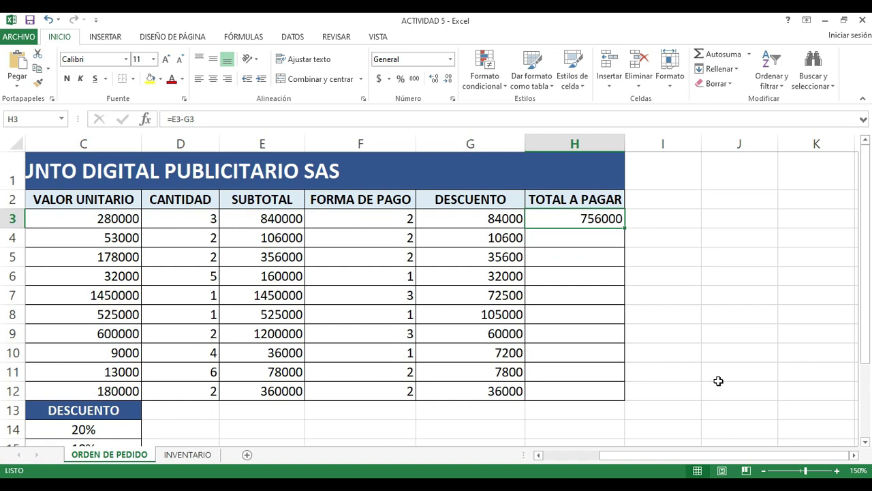
{"action": "left_click_drag", "start_coordinate": [676, 460], "coordinate": [646, 464]}
{"action": "left_click", "coordinate": [117, 222]}
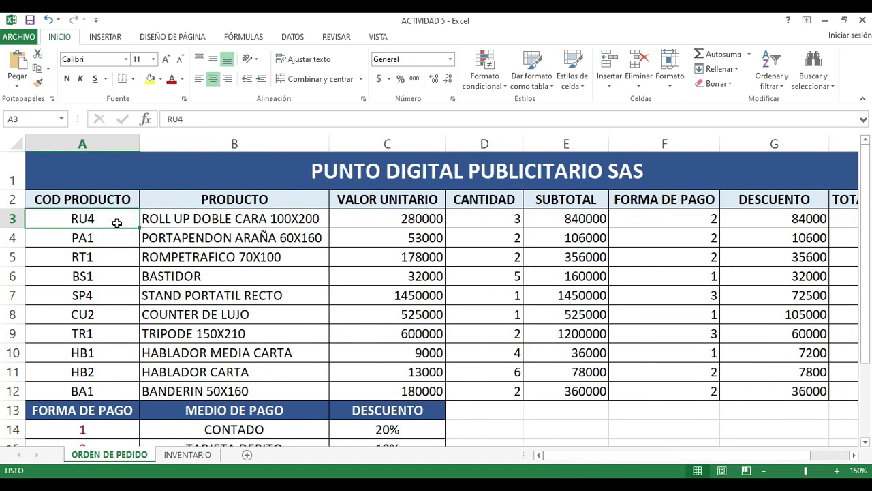
{"action": "key", "text": "Delete"}
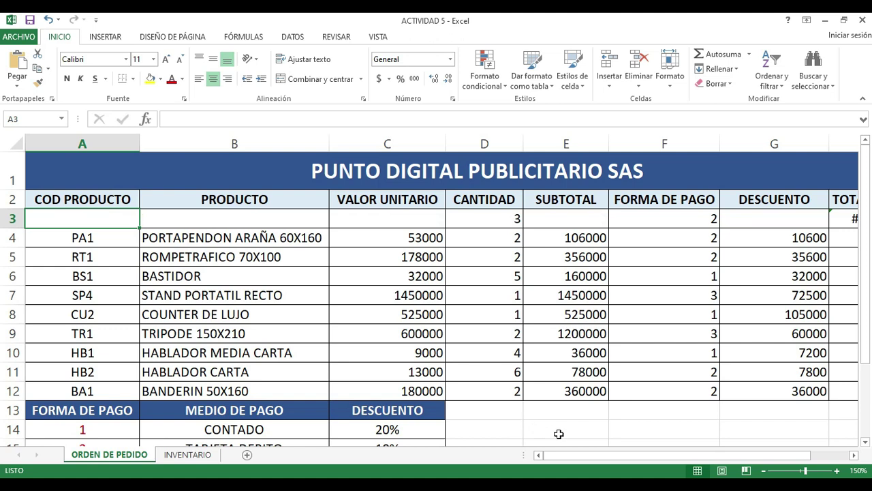
{"action": "left_click_drag", "start_coordinate": [607, 458], "coordinate": [646, 458]}
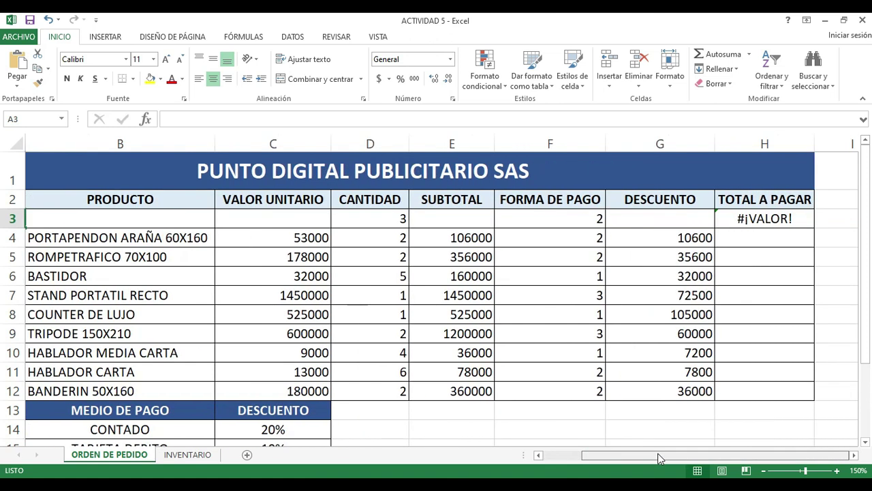
{"action": "left_click", "coordinate": [738, 220]}
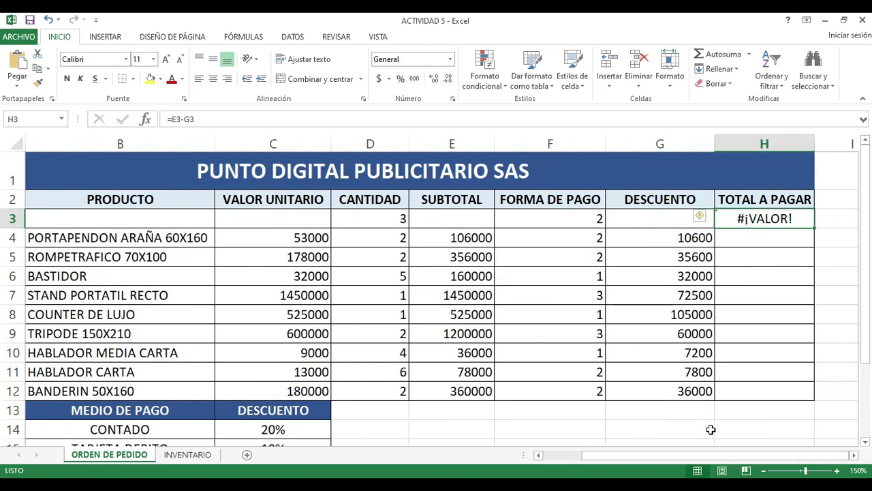
- Wrap the TOTAL A PAGAR formula in H3 with SI.ERROR so it reads =SI.ERROR(E3-G3;" ")
{"action": "left_click", "coordinate": [854, 456]}
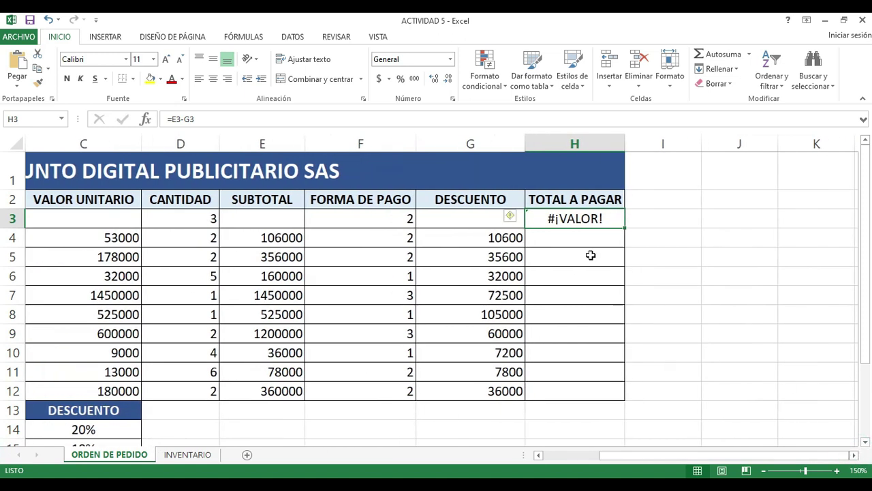
{"action": "double_click", "coordinate": [570, 221]}
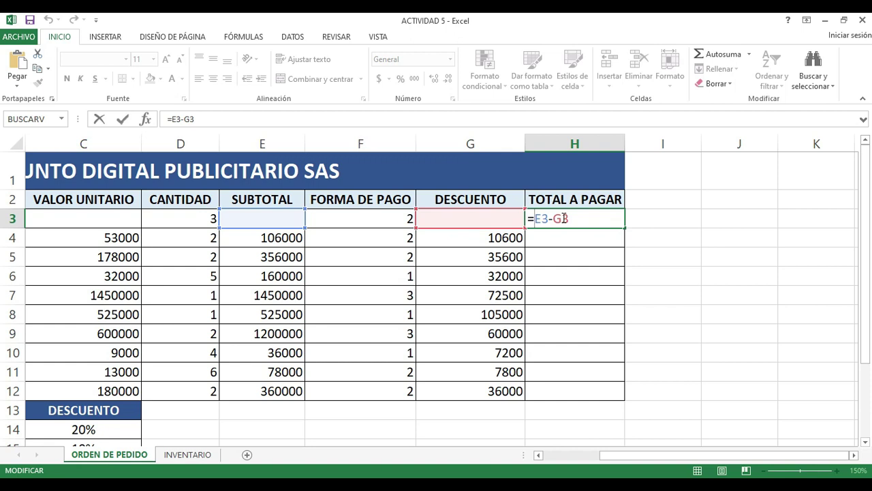
{"action": "type", "text": "SI"}
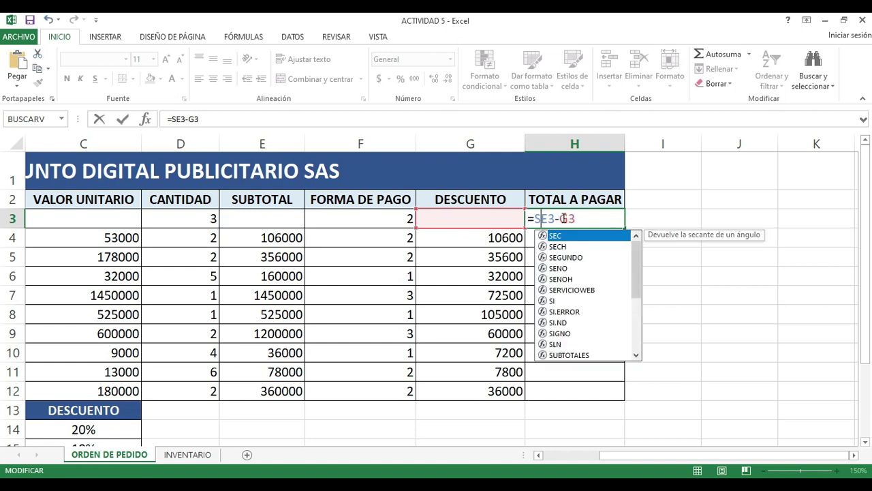
{"action": "type", "text": ".ERR"}
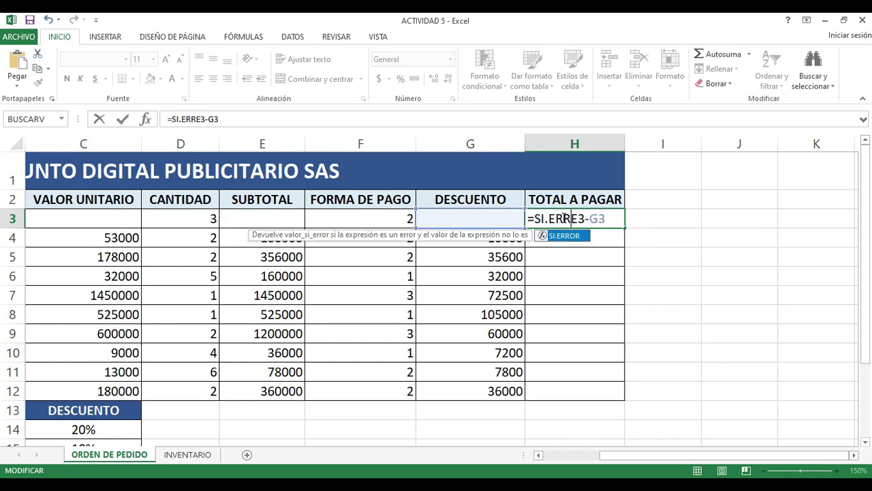
{"action": "type", "text": "OR(E3-G3"}
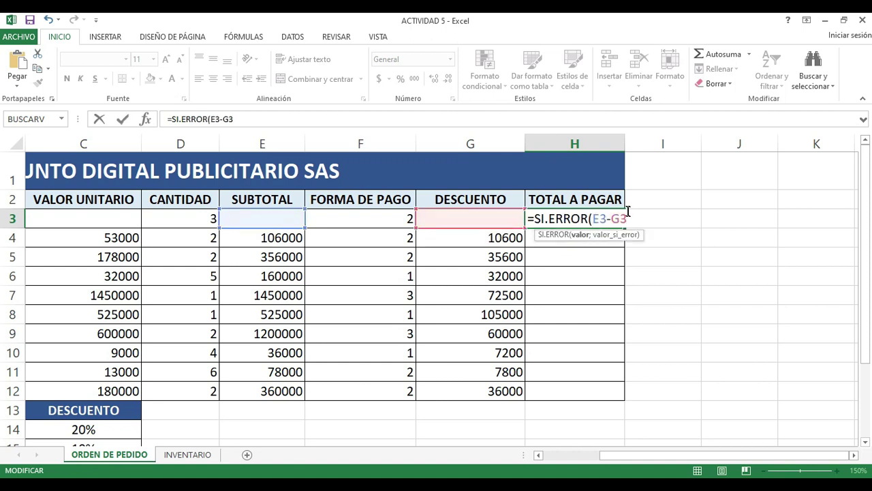
{"action": "type", "text": ";"}
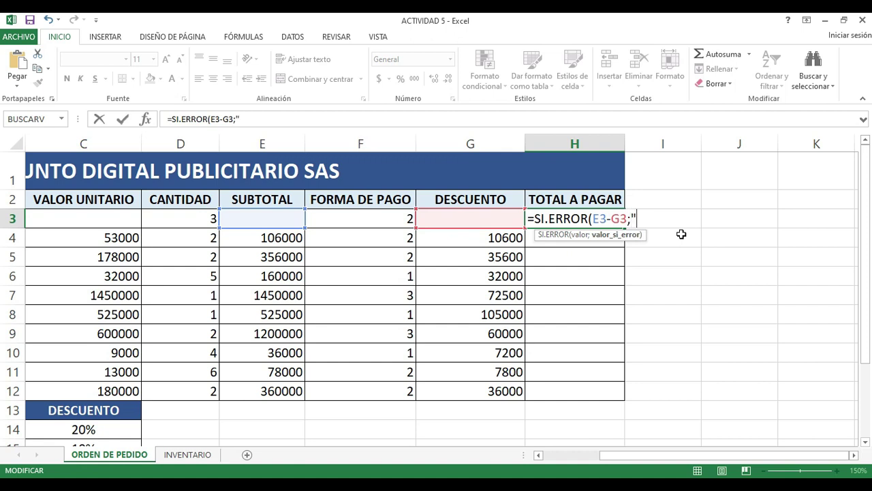
{"action": "type", "text": "\" \")"}
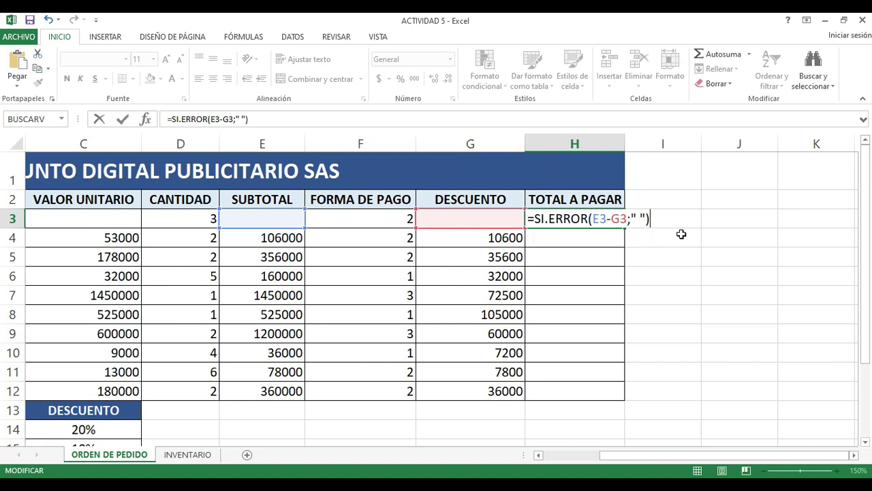
{"action": "key", "text": "Return"}
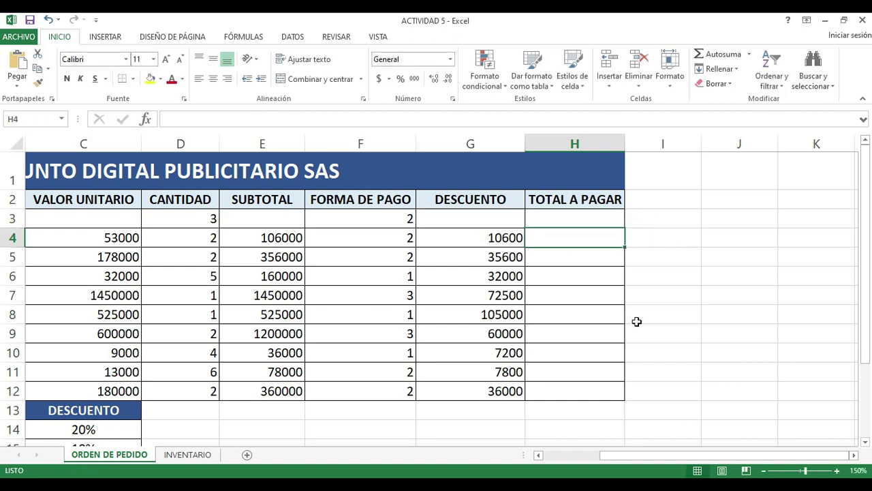
- Enter the product code RU4 again in A3 of the order sheet
{"action": "left_click_drag", "start_coordinate": [678, 455], "coordinate": [607, 461]}
{"action": "left_click", "coordinate": [107, 216]}
{"action": "type", "text": "RU4"}
{"action": "key", "text": "Return"}
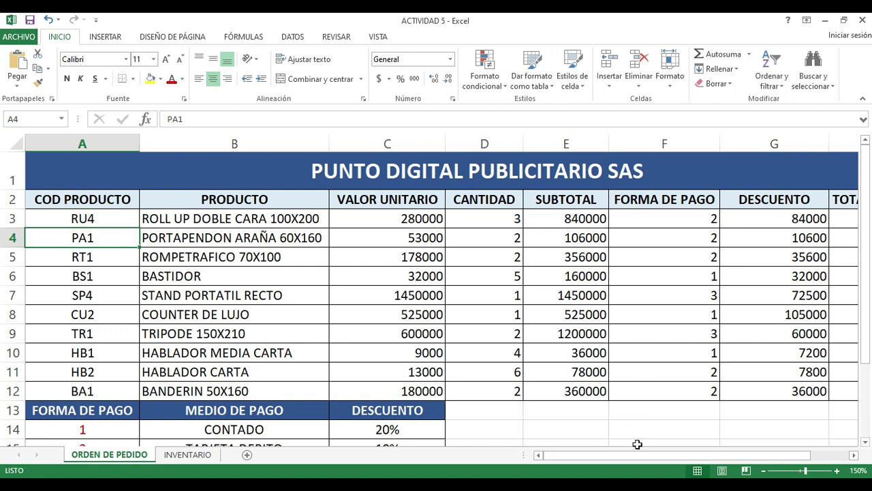
- Fill the SI.ERROR formula from H3 down the TOTAL A PAGAR column to H12
{"action": "left_click_drag", "start_coordinate": [644, 463], "coordinate": [684, 465]}
{"action": "left_click", "coordinate": [803, 225]}
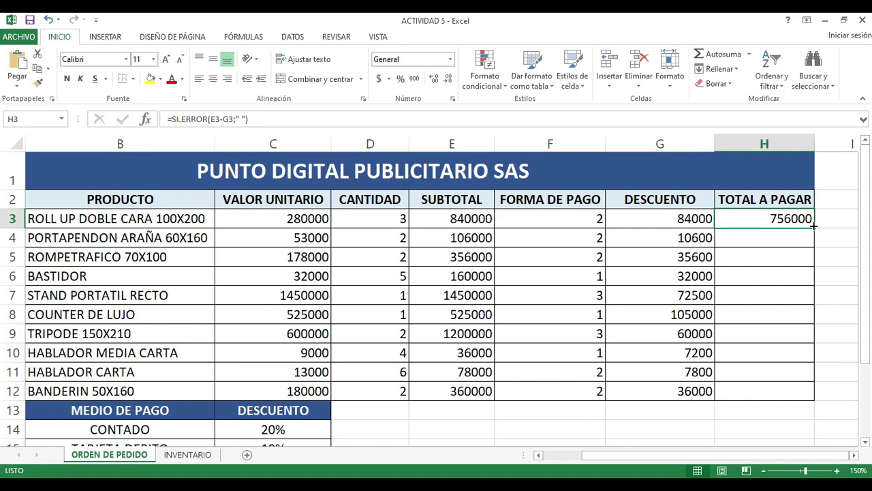
{"action": "left_click_drag", "start_coordinate": [814, 225], "coordinate": [809, 396]}
{"action": "left_click", "coordinate": [840, 332]}
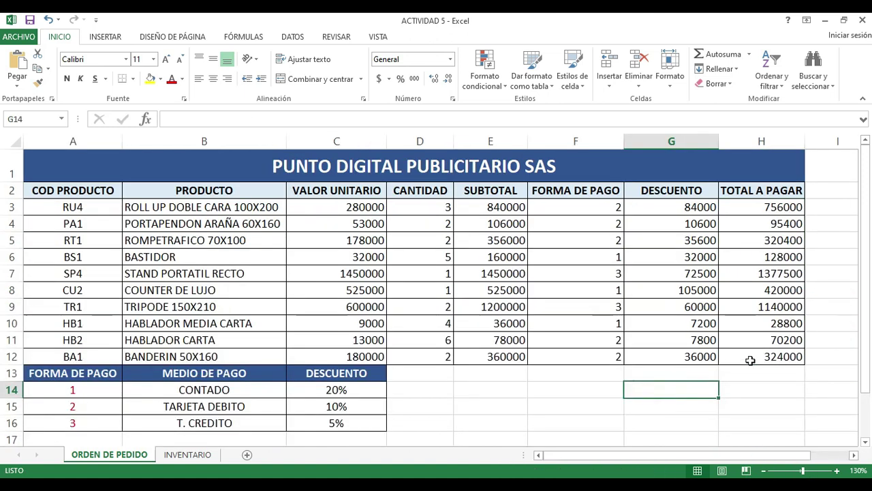
{"action": "left_click", "coordinate": [764, 351]}
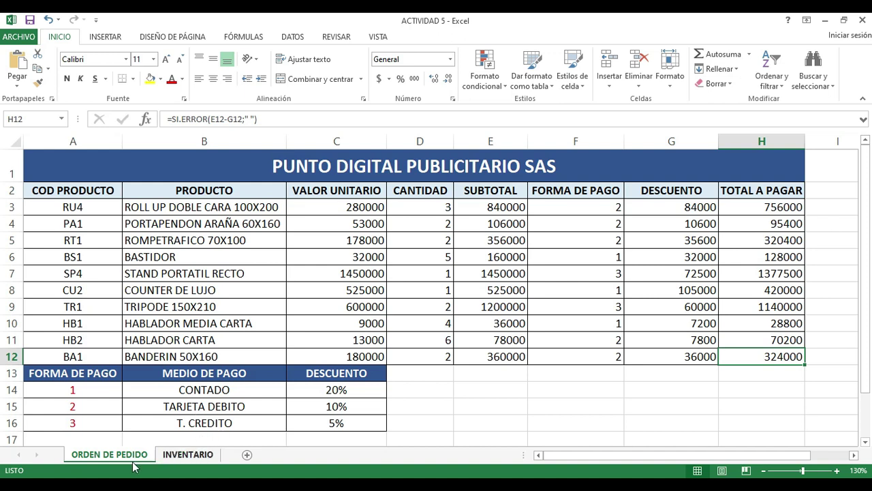
- Compare the products and unit prices on the INVENTARIO sheet with the order rows and totals on ORDEN DE PEDIDO
{"action": "left_click", "coordinate": [187, 455]}
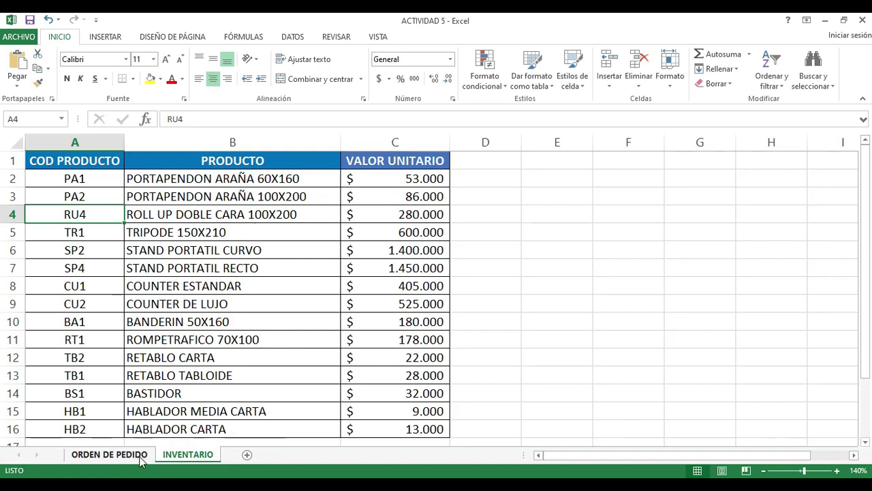
{"action": "left_click", "coordinate": [140, 458]}
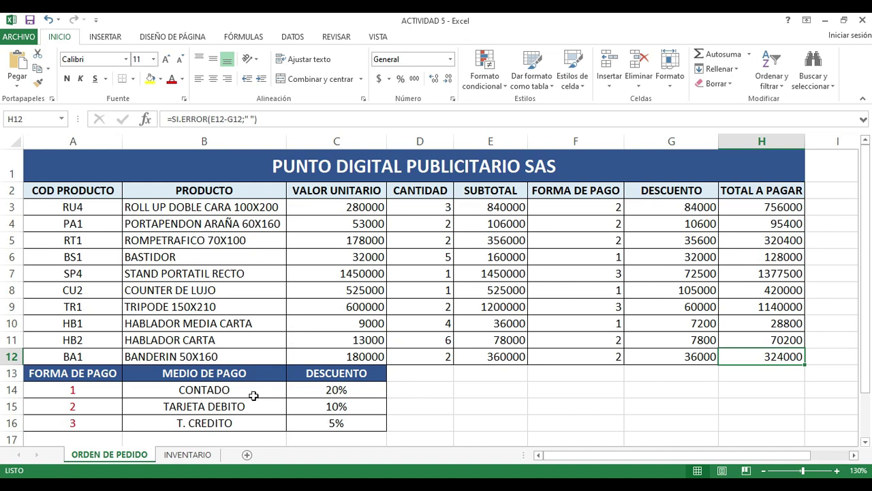
{"action": "left_click", "coordinate": [188, 454]}
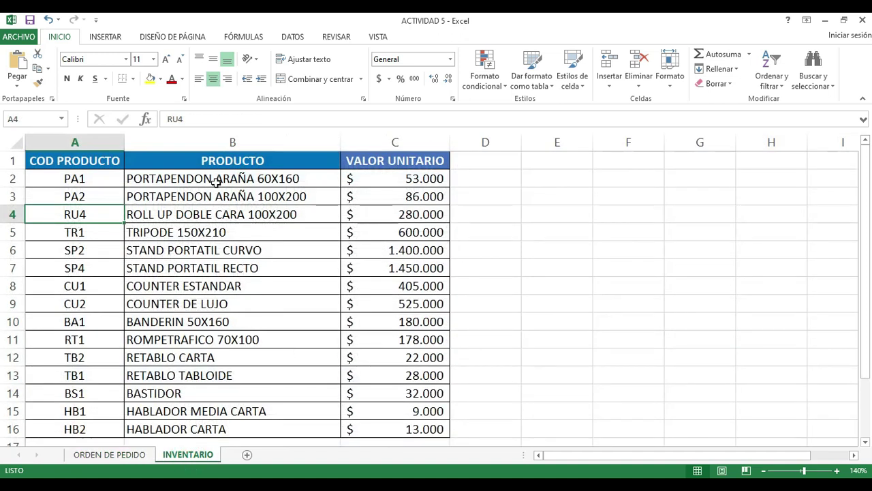
{"action": "left_click", "coordinate": [217, 178]}
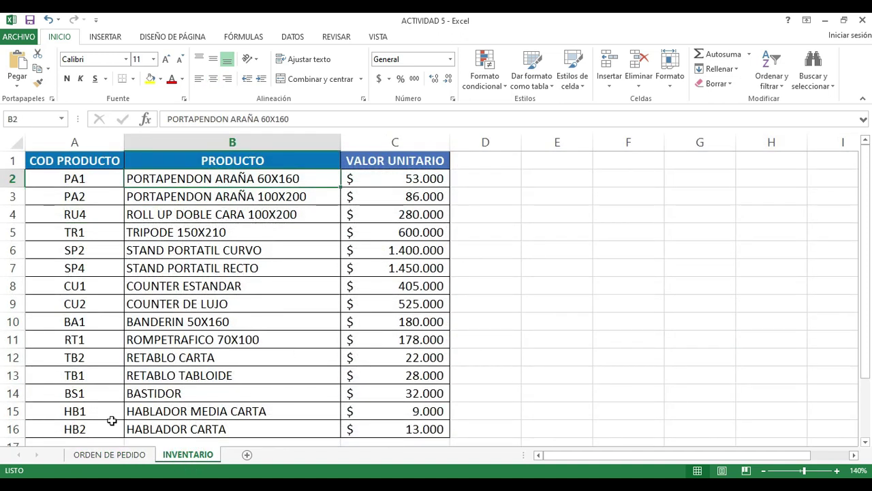
{"action": "left_click", "coordinate": [129, 454]}
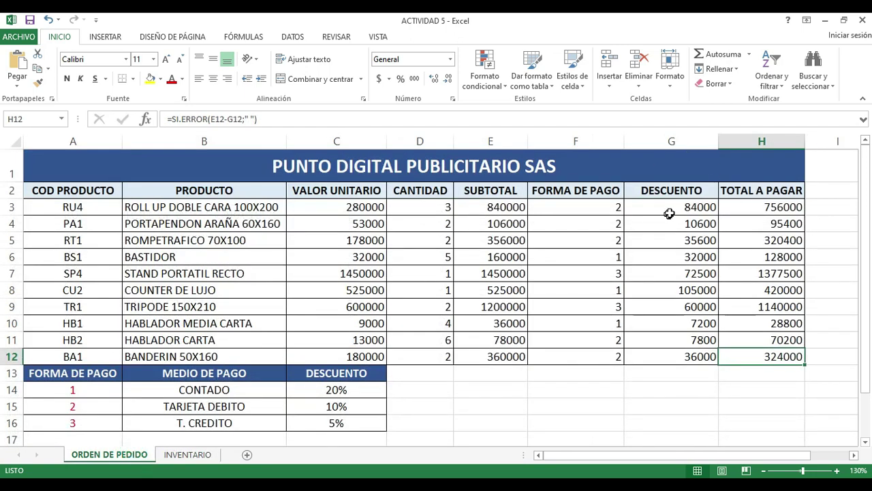
{"action": "left_click", "coordinate": [192, 454]}
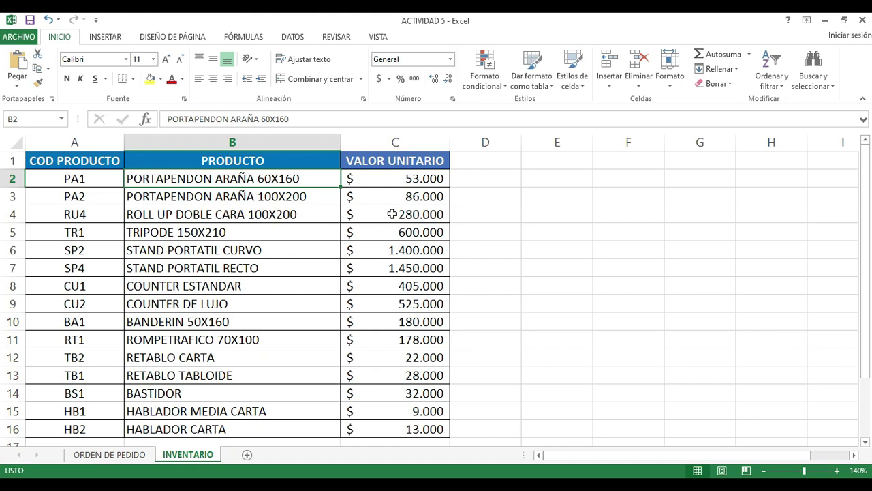
{"action": "left_click", "coordinate": [126, 454]}
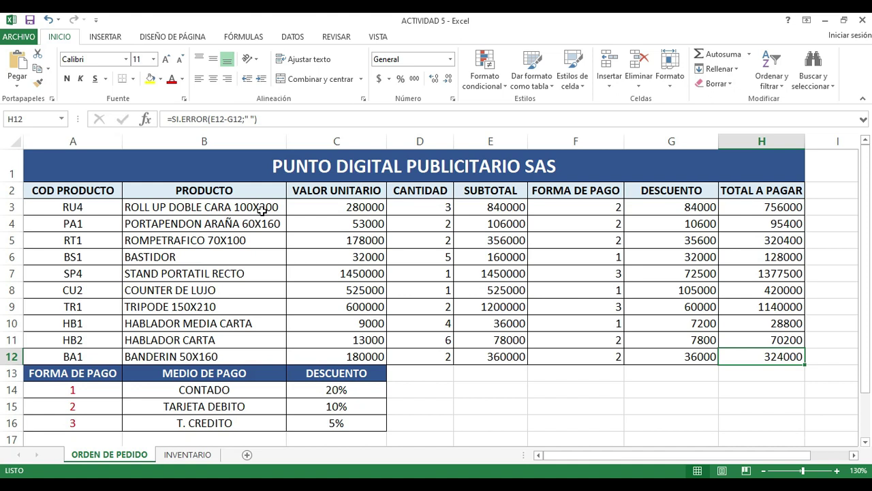
{"action": "left_click", "coordinate": [777, 214]}
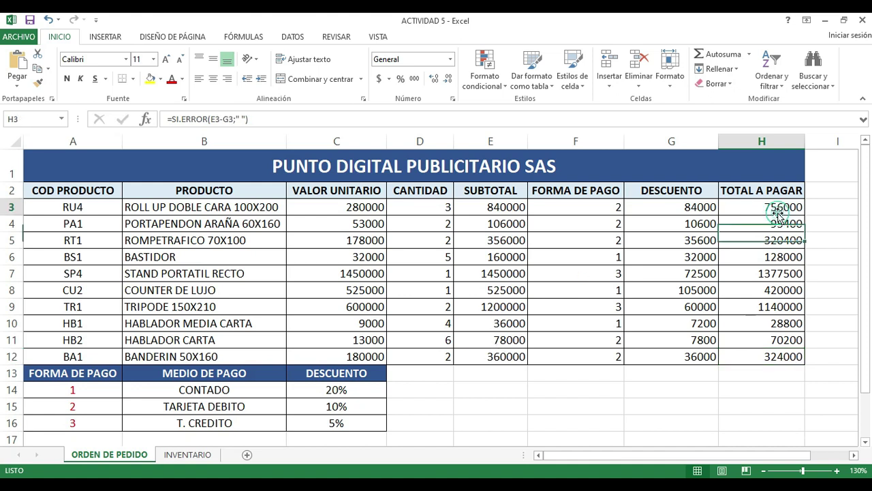
{"action": "left_click", "coordinate": [186, 453]}
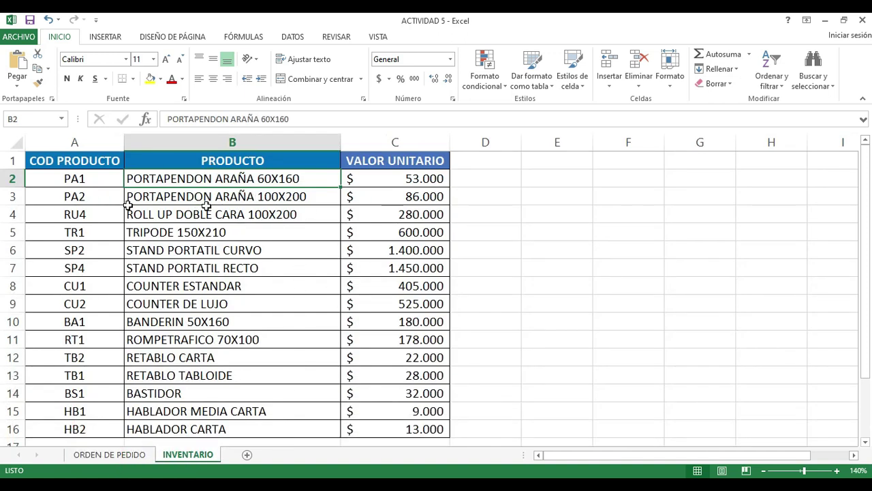
{"action": "scroll", "coordinate": [394, 216], "scroll_direction": "down", "scroll_amount": 1}
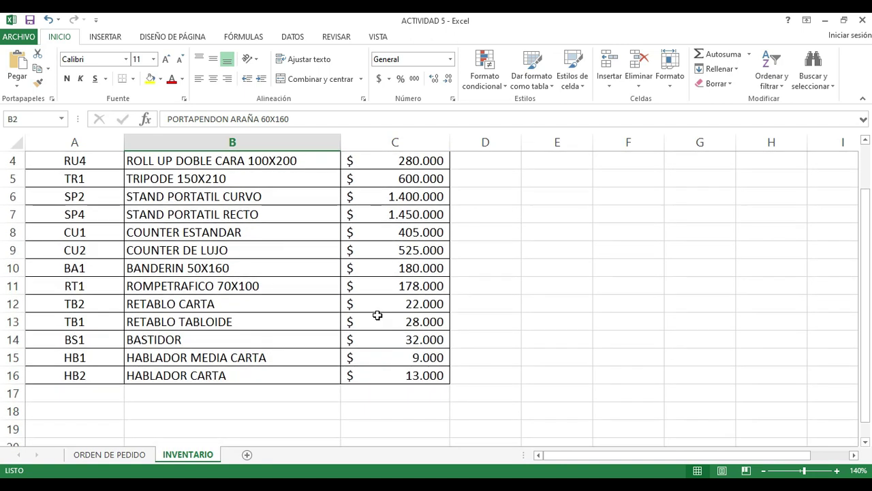
{"action": "scroll", "coordinate": [379, 312], "scroll_direction": "up", "scroll_amount": 1}
{"action": "left_click", "coordinate": [394, 198]}
{"action": "scroll", "coordinate": [294, 284], "scroll_direction": "down", "scroll_amount": 1}
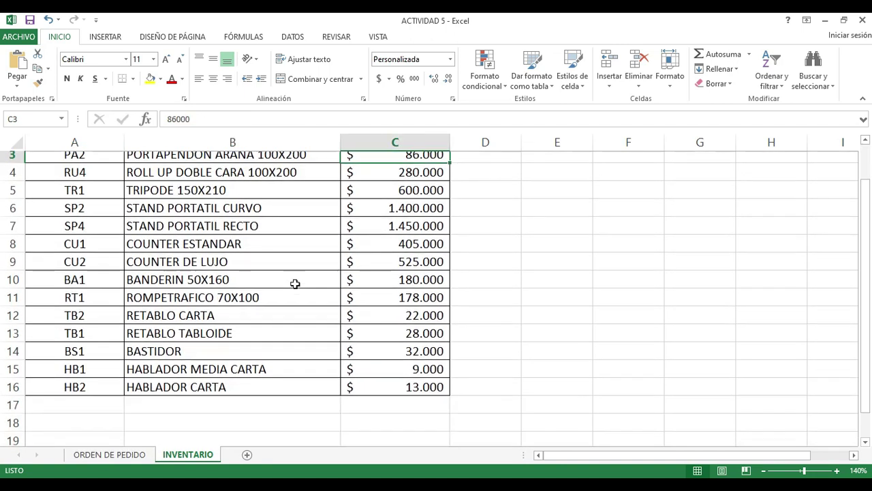
- Add a product in row 17 of INVENTARIO with code AL1, name AVISO LUMINOSO 200X80 and unit value 300000
{"action": "left_click", "coordinate": [75, 396]}
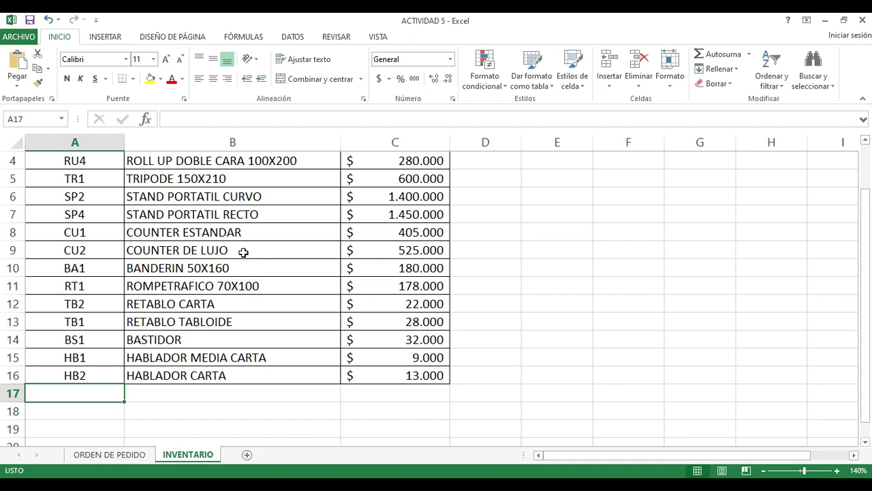
{"action": "type", "text": "AL"}
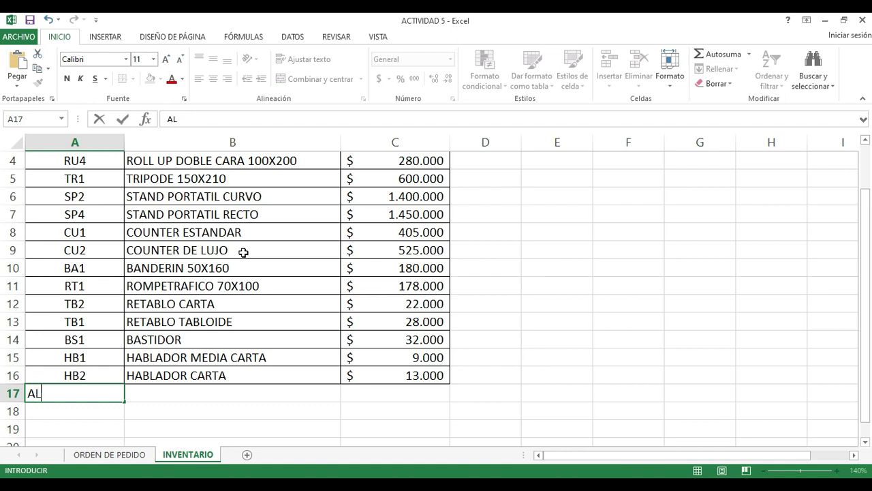
{"action": "type", "text": "1"}
{"action": "left_click", "coordinate": [191, 408]}
{"action": "left_click", "coordinate": [192, 394]}
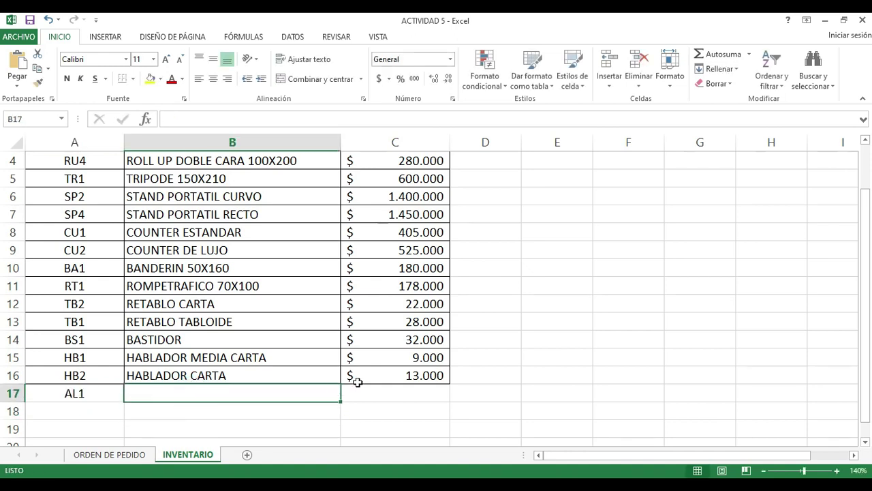
{"action": "type", "text": "AVISO LUMINOSOS"}
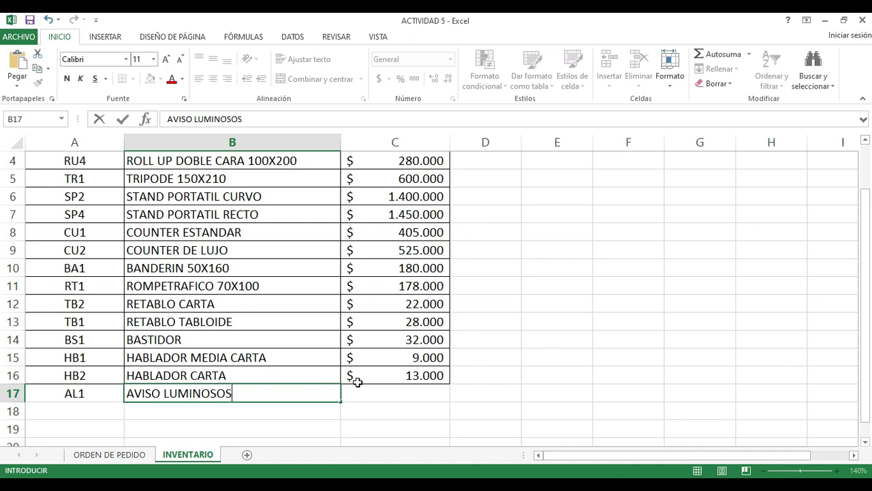
{"action": "key", "text": "BackSpace"}
{"action": "type", "text": "200X80"}
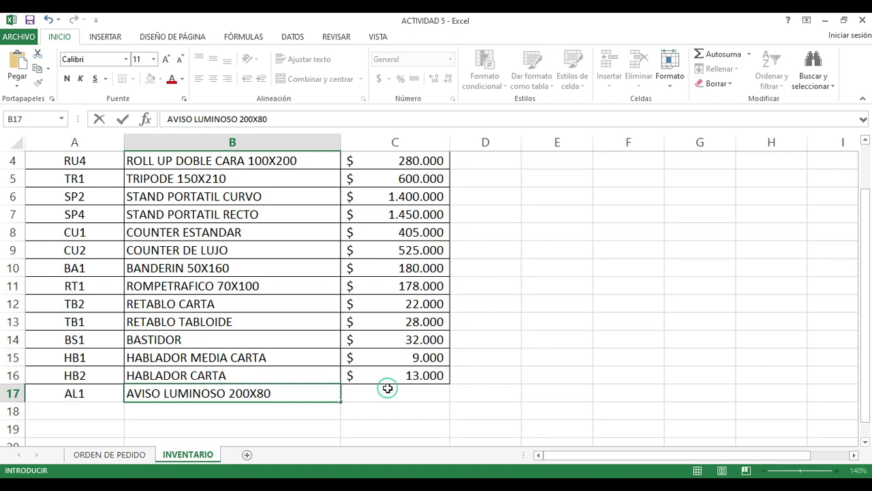
{"action": "left_click", "coordinate": [388, 387]}
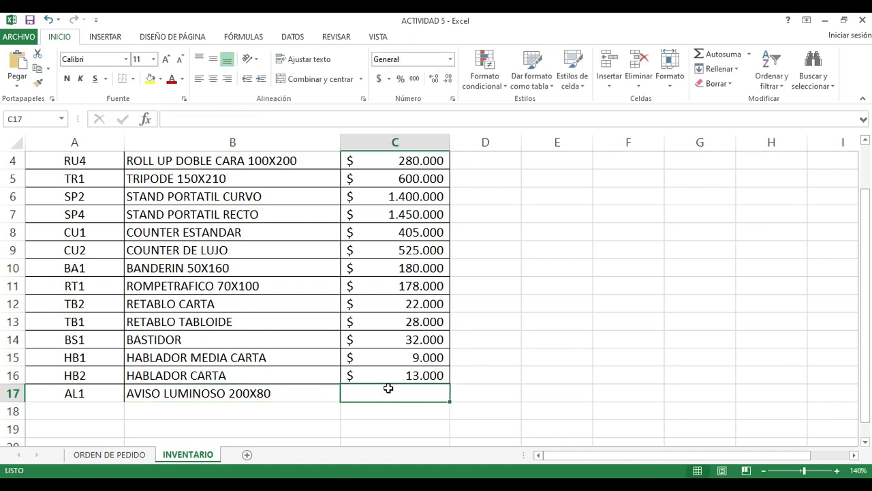
{"action": "type", "text": "300000"}
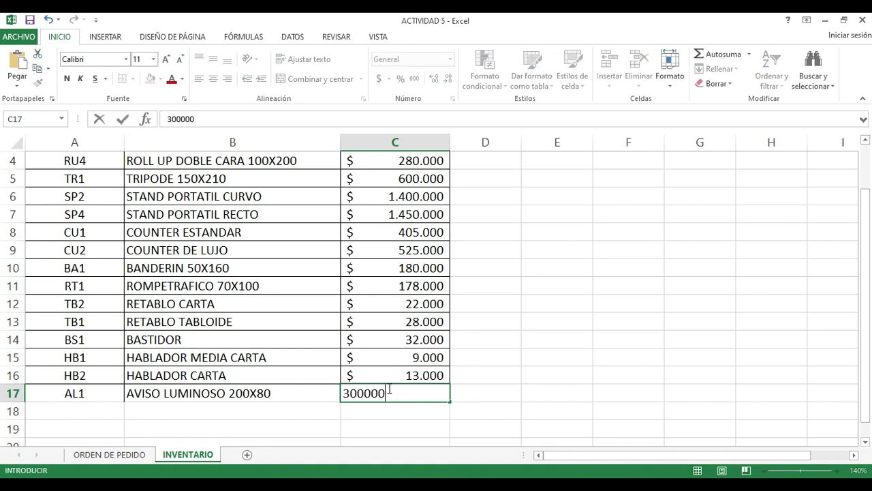
{"action": "key", "text": "Return"}
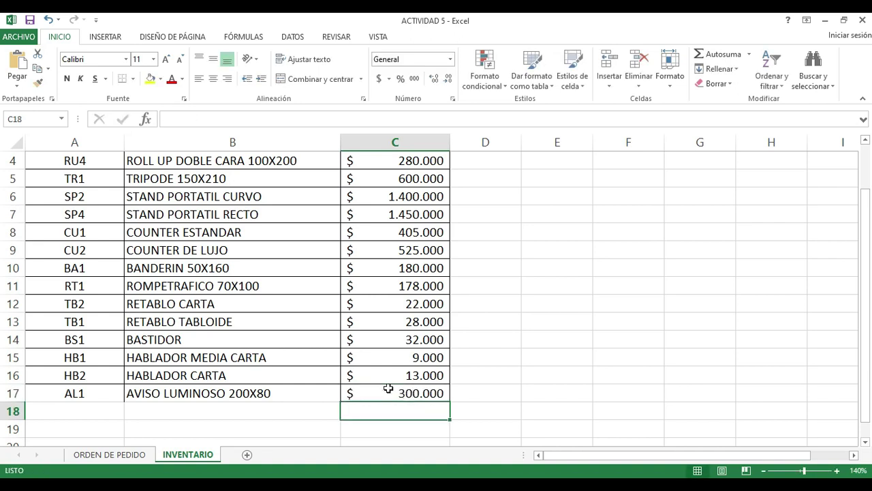
{"action": "left_click", "coordinate": [388, 388]}
- Replace the product code in A3 of the ORDEN DE PEDIDO sheet with AL1
{"action": "left_click", "coordinate": [135, 454]}
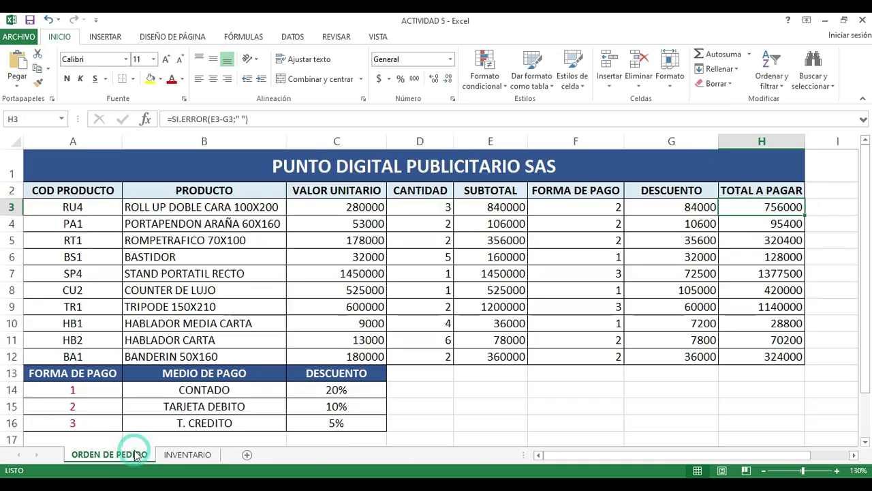
{"action": "left_click", "coordinate": [73, 207]}
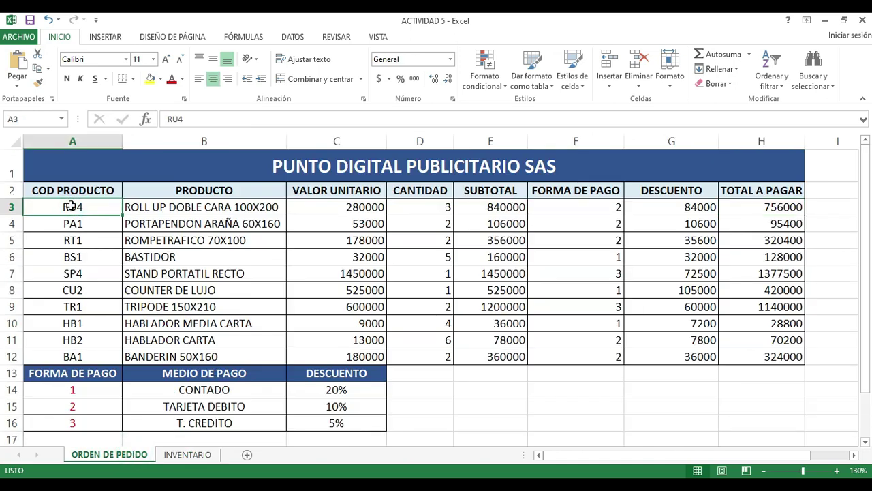
{"action": "type", "text": "ALZ"}
{"action": "key", "text": "BackSpace"}
{"action": "type", "text": "1"}
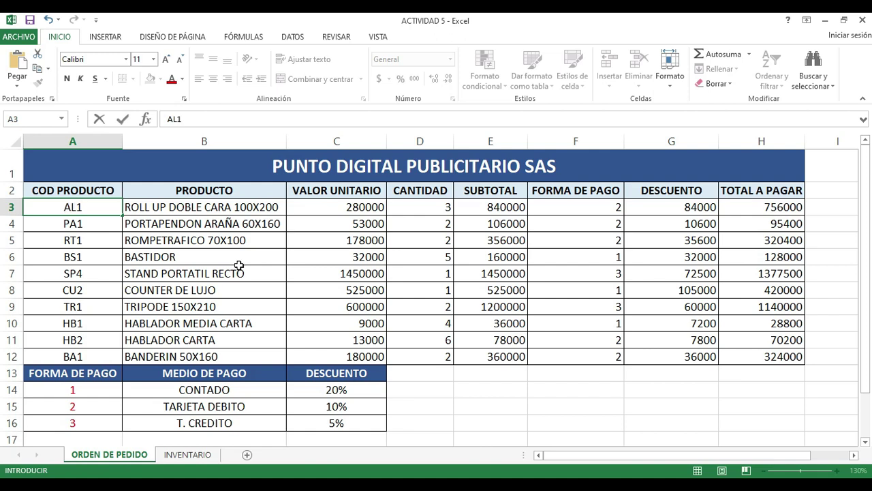
{"action": "key", "text": "Return"}
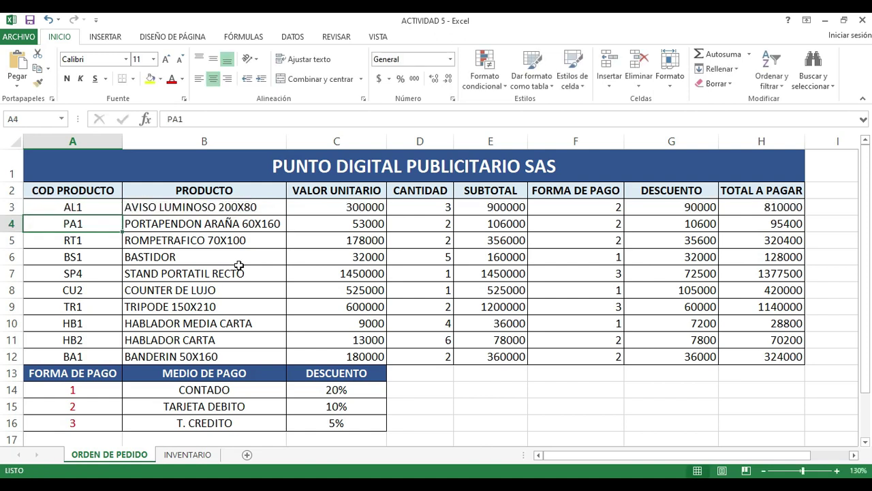
- Inspect the product and unit value lookups in row 3 of ORDEN DE PEDIDO and its cells from CANTIDAD to TOTAL A PAGAR
{"action": "left_click", "coordinate": [247, 208]}
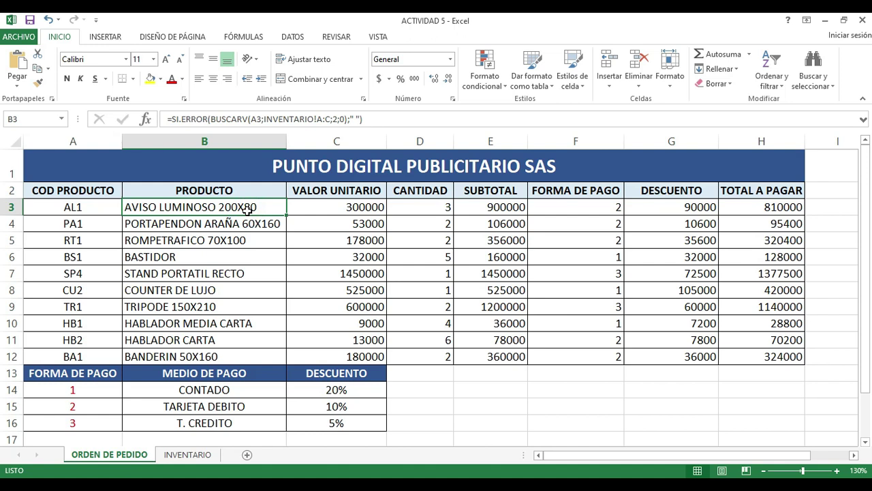
{"action": "left_click_drag", "start_coordinate": [584, 457], "coordinate": [556, 458]}
{"action": "left_click", "coordinate": [375, 211]}
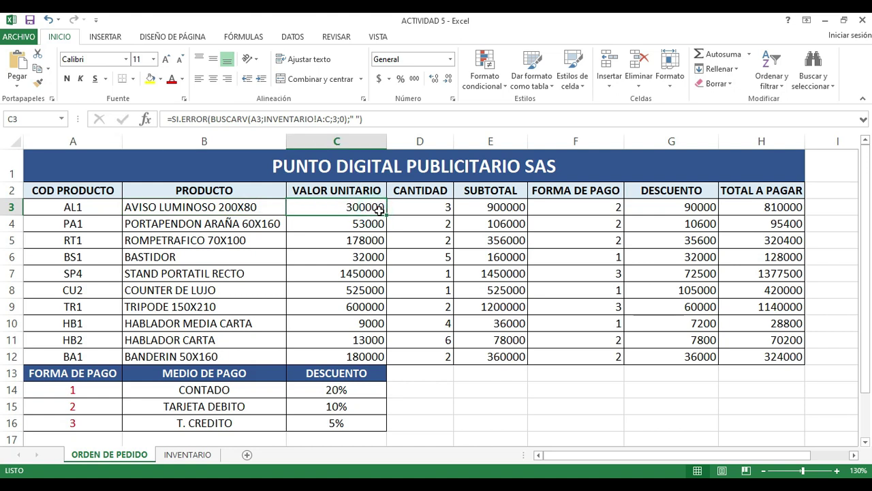
{"action": "left_click_drag", "start_coordinate": [432, 207], "coordinate": [782, 207]}
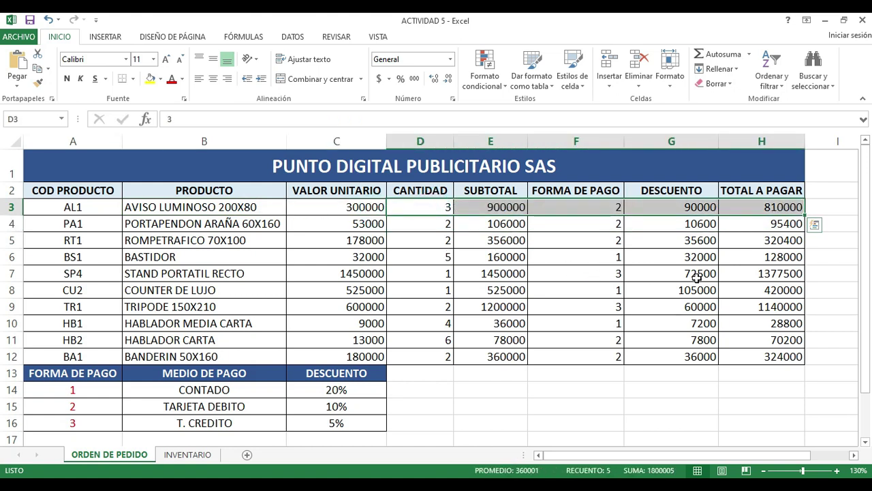
{"action": "left_click", "coordinate": [219, 204]}
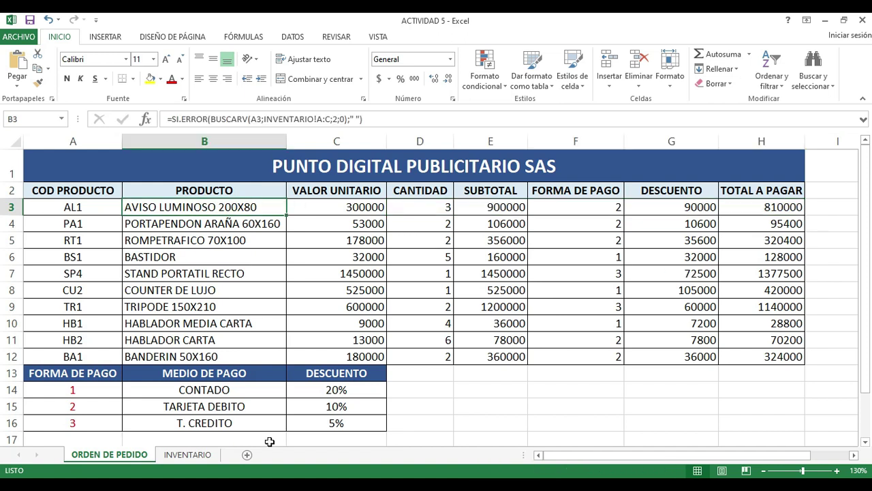
- Review the codes, product names and unit values on the INVENTARIO sheet, from the header row down to the AL1 entry
{"action": "left_click", "coordinate": [184, 454]}
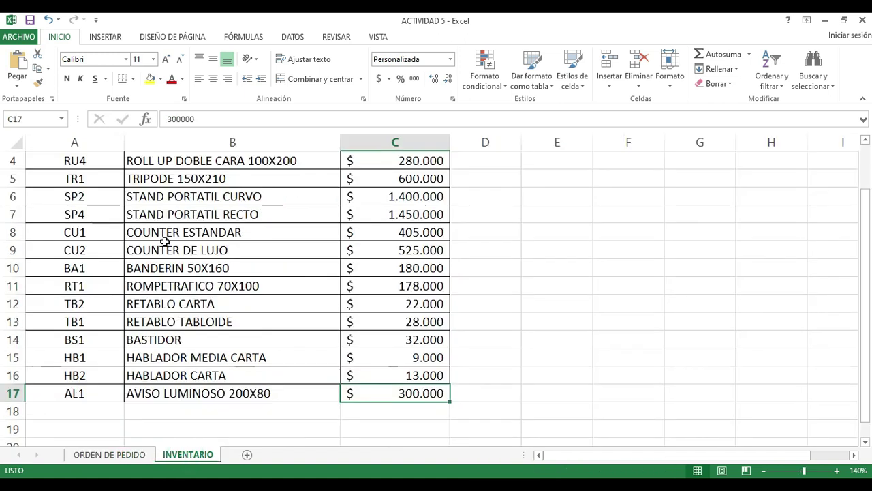
{"action": "scroll", "coordinate": [172, 243], "scroll_direction": "up", "scroll_amount": 1}
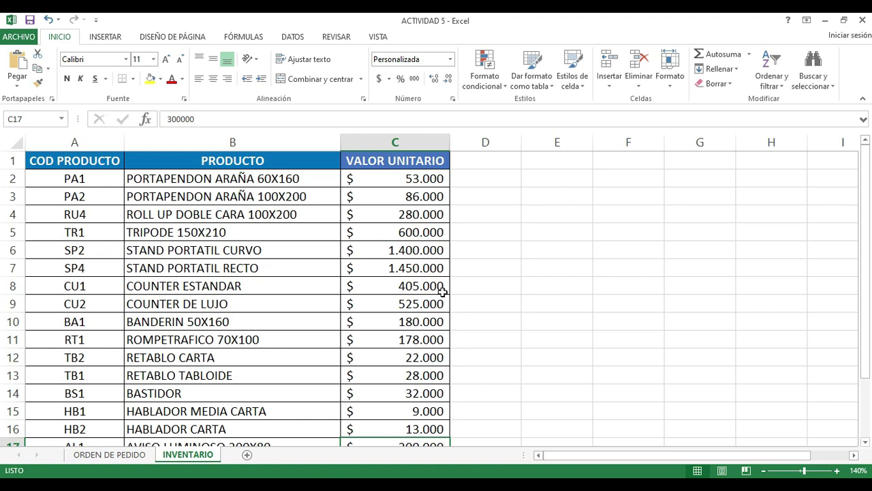
{"action": "scroll", "coordinate": [401, 311], "scroll_direction": "down", "scroll_amount": 1}
{"action": "scroll", "coordinate": [385, 314], "scroll_direction": "up", "scroll_amount": 1}
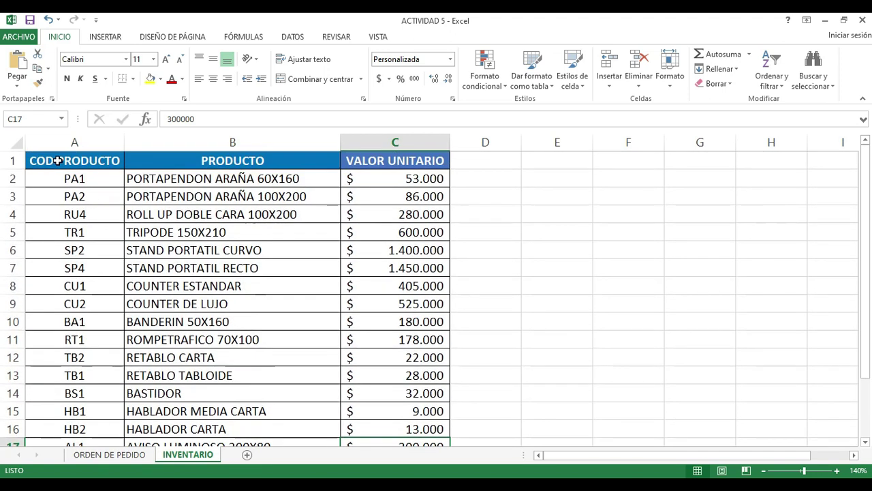
{"action": "scroll", "coordinate": [376, 348], "scroll_direction": "down", "scroll_amount": 1}
{"action": "scroll", "coordinate": [371, 367], "scroll_direction": "up", "scroll_amount": 1}
{"action": "scroll", "coordinate": [345, 325], "scroll_direction": "down", "scroll_amount": 1}
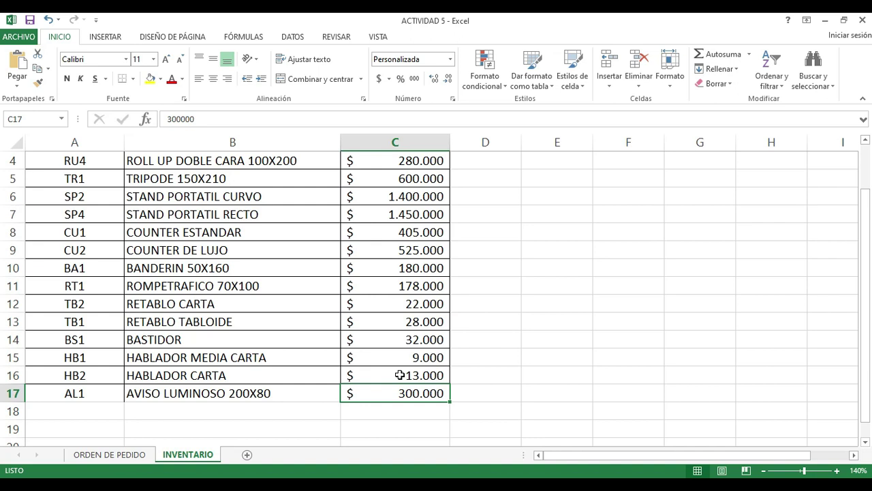
{"action": "scroll", "coordinate": [400, 375], "scroll_direction": "down", "scroll_amount": 1}
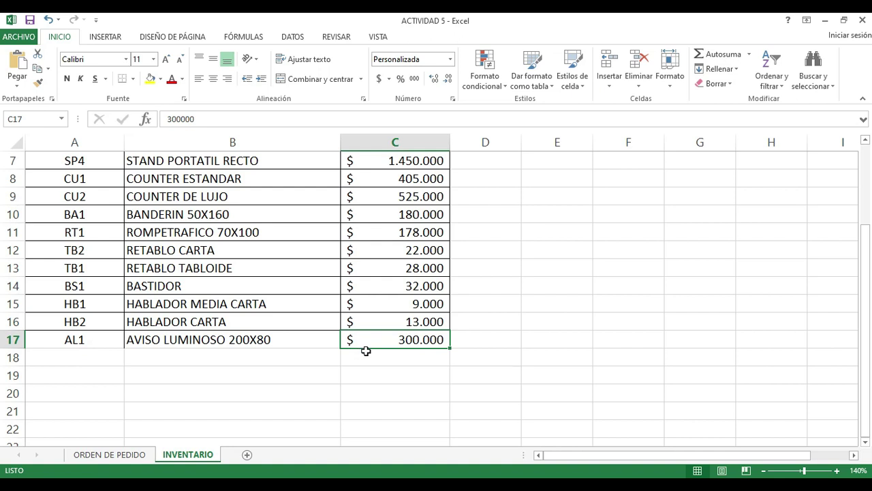
- Compare the AL1 order row on ORDEN DE PEDIDO with the INVENTARIO list and its first empty row, returning to the order sheet
{"action": "left_click", "coordinate": [125, 454]}
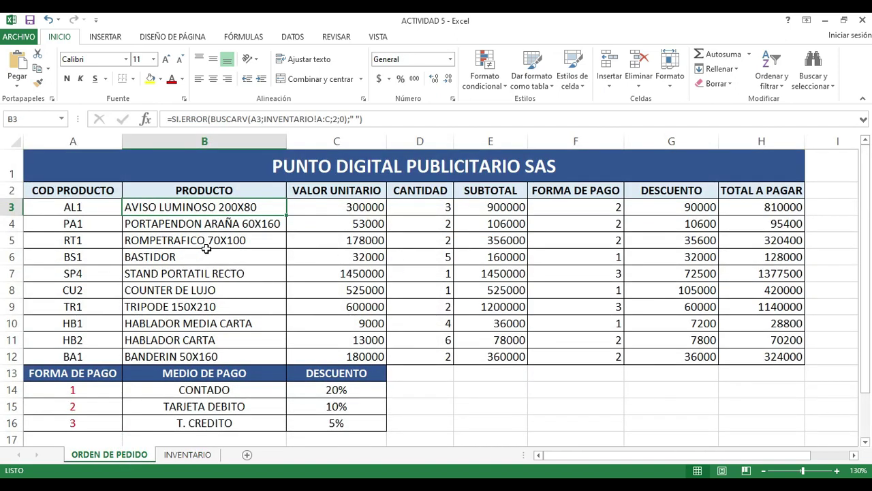
{"action": "left_click", "coordinate": [186, 455]}
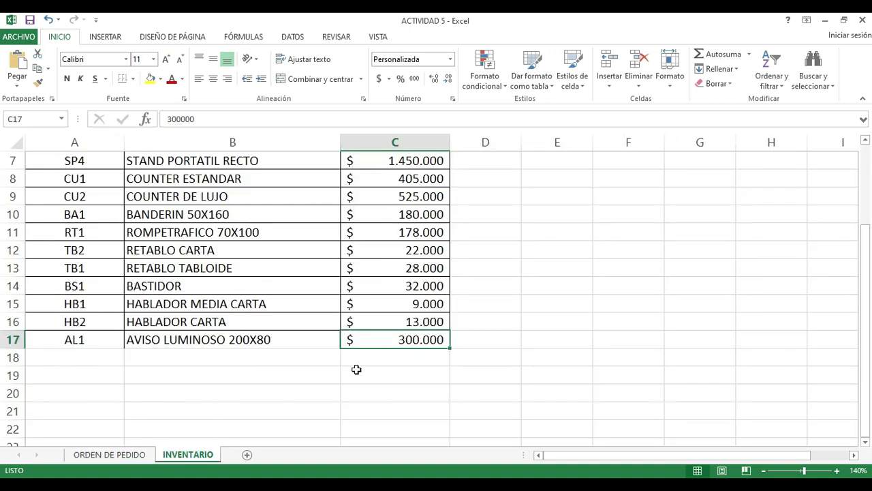
{"action": "left_click", "coordinate": [136, 455]}
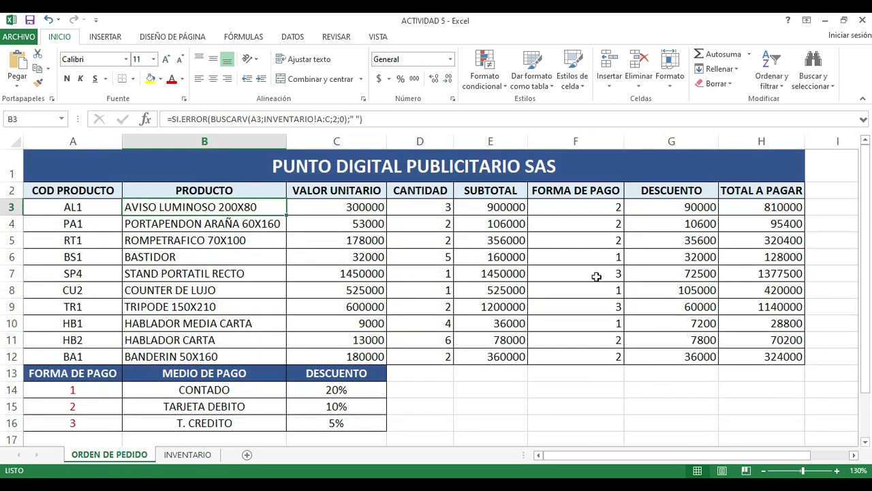
{"action": "left_click", "coordinate": [204, 454]}
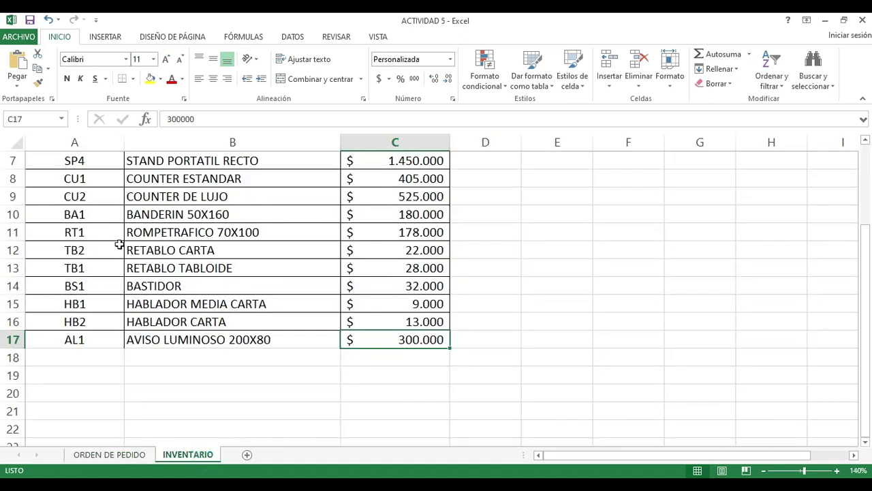
{"action": "left_click", "coordinate": [72, 355]}
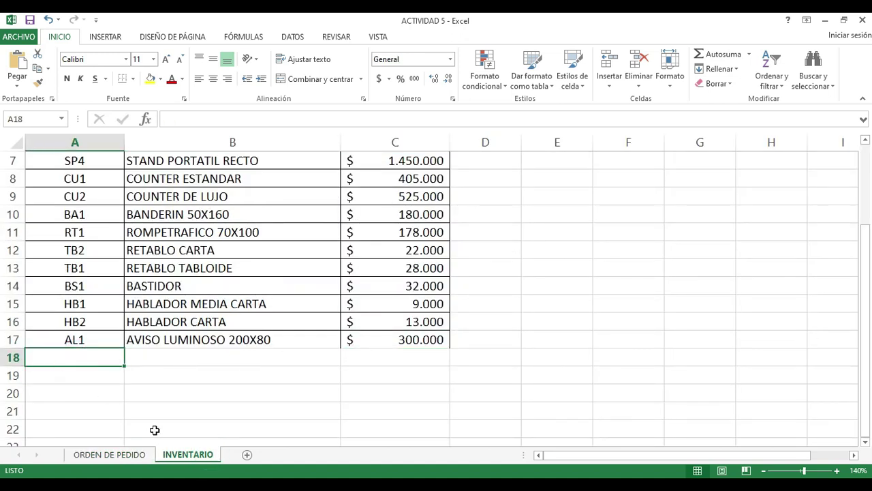
{"action": "scroll", "coordinate": [242, 319], "scroll_direction": "up", "scroll_amount": 2}
{"action": "left_click", "coordinate": [132, 458]}
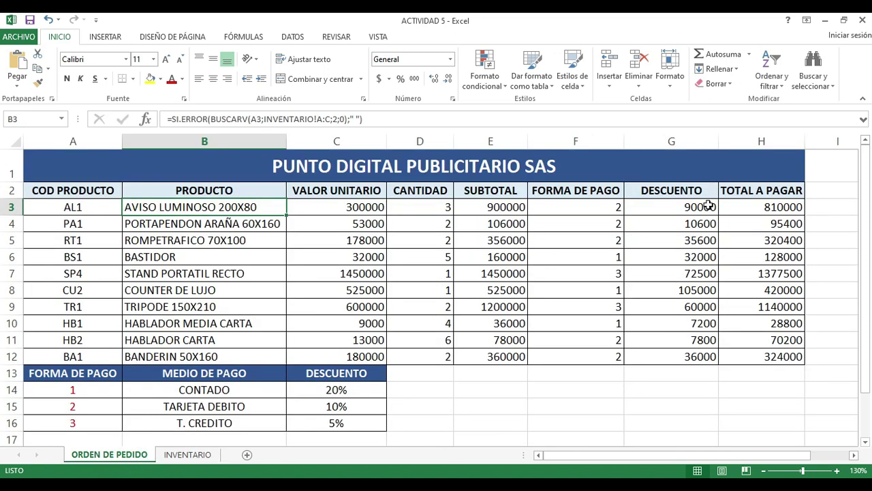